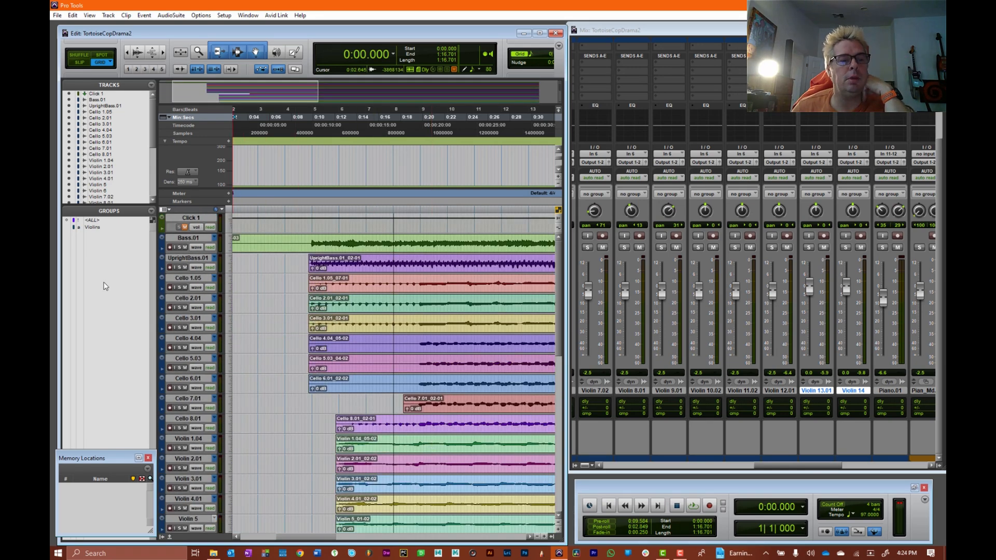
# Activate the Violins group and add the tracks Violin 13.01 and Violin 14 to it.
pyautogui.click(98, 229)
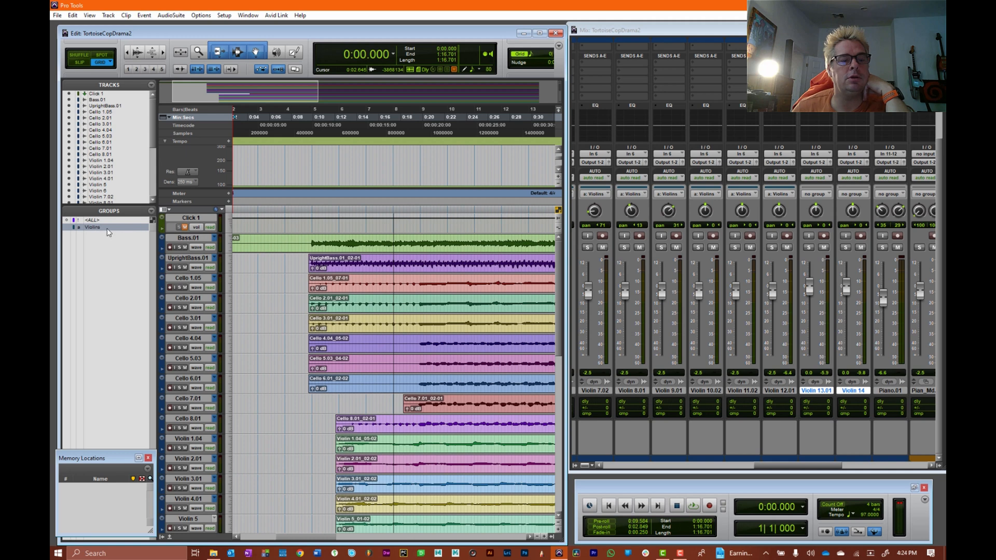
pyautogui.rightClick(110, 230)
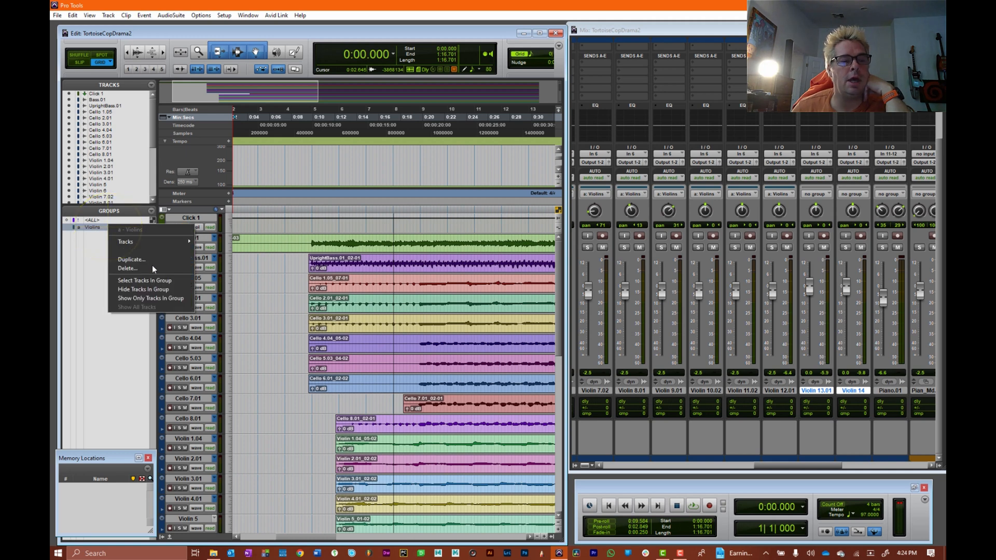
pyautogui.click(154, 250)
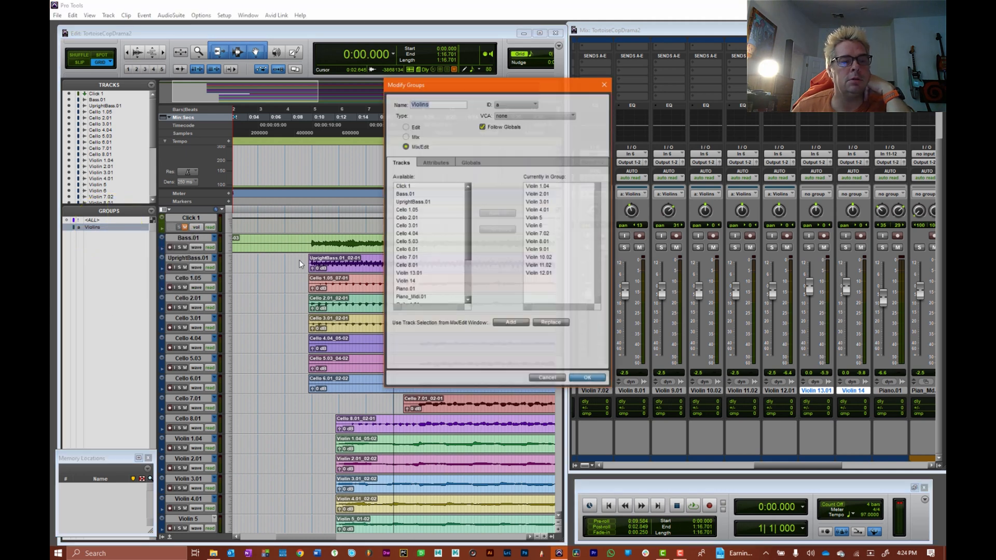
pyautogui.scroll(-3, 428, 251)
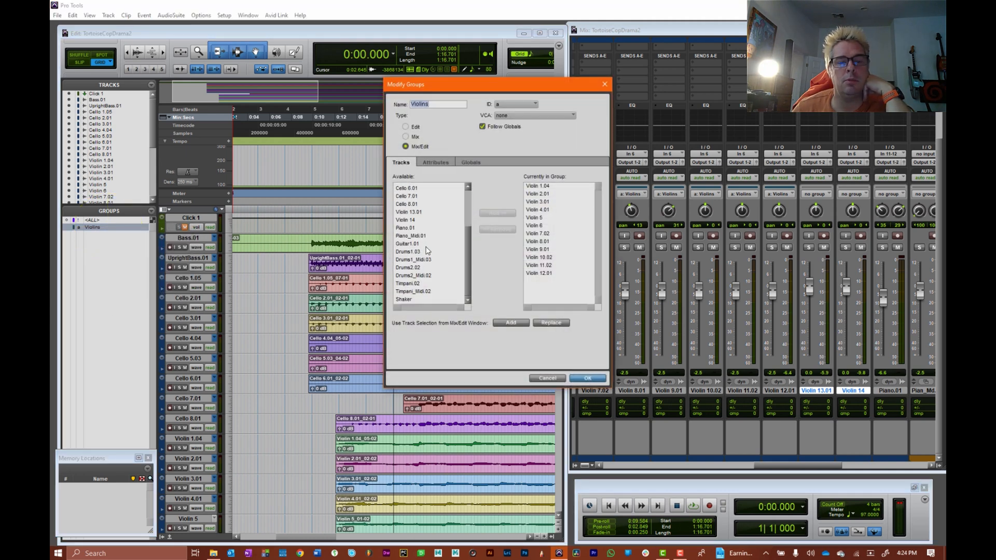
pyautogui.click(422, 212)
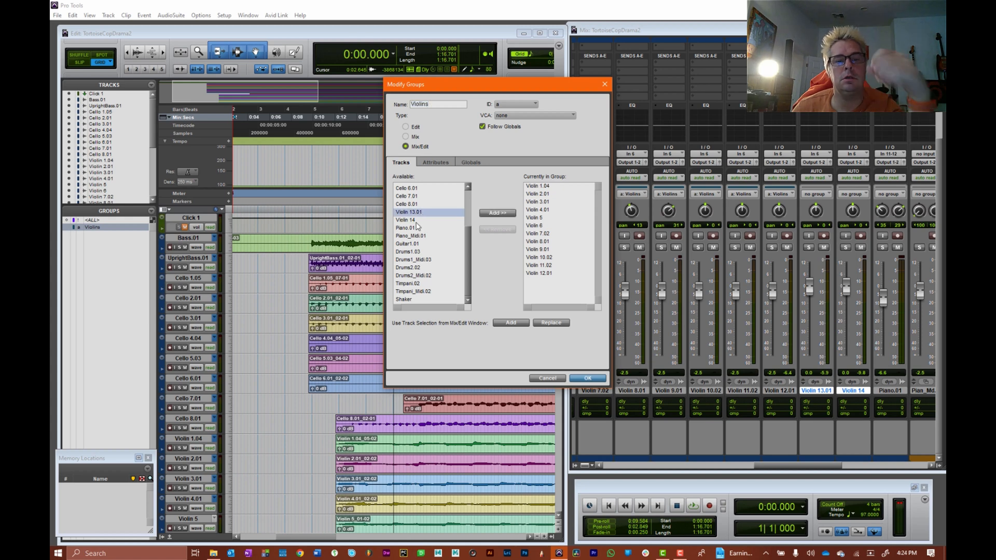
pyautogui.keyDown('shift'); pyautogui.click(417, 221); pyautogui.keyUp('shift')
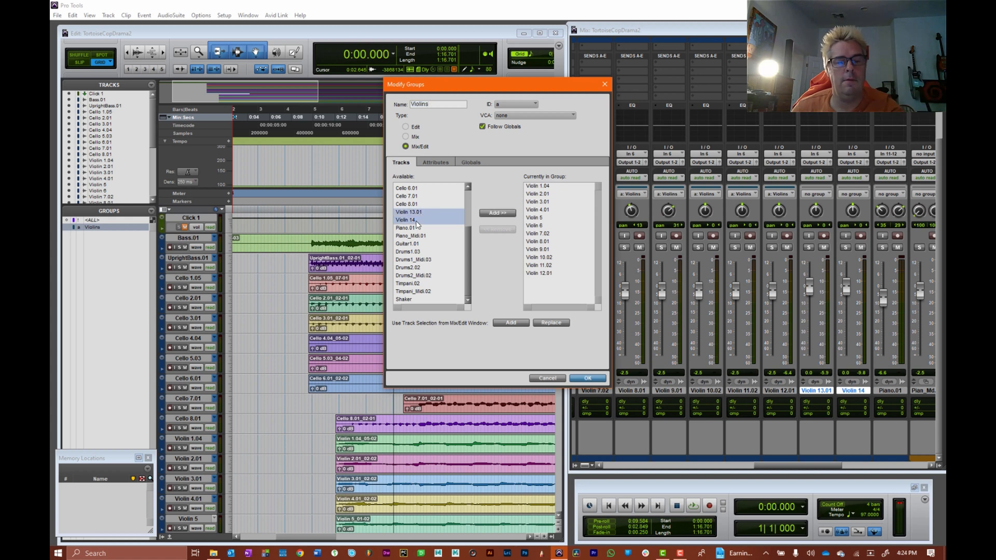
pyautogui.click(497, 213)
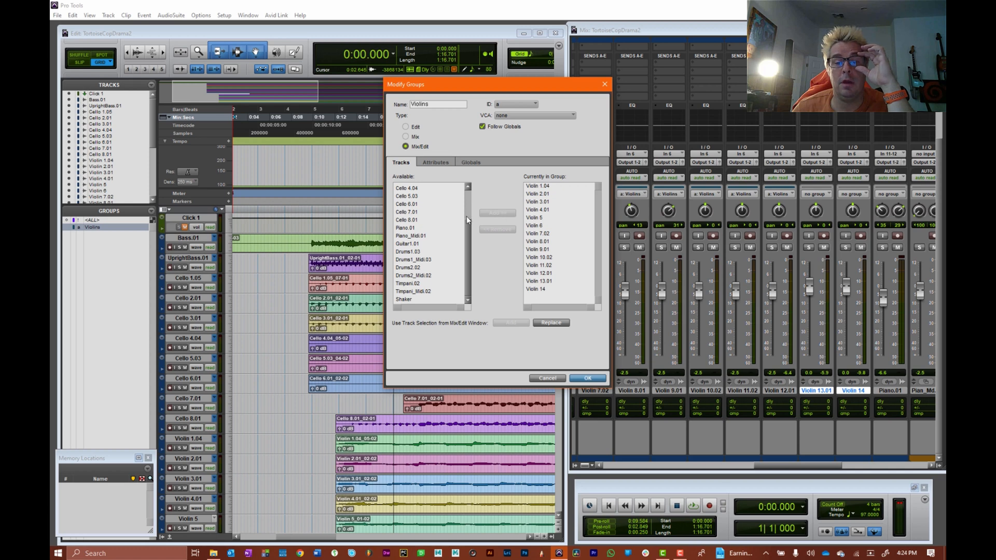
pyautogui.press('Return')
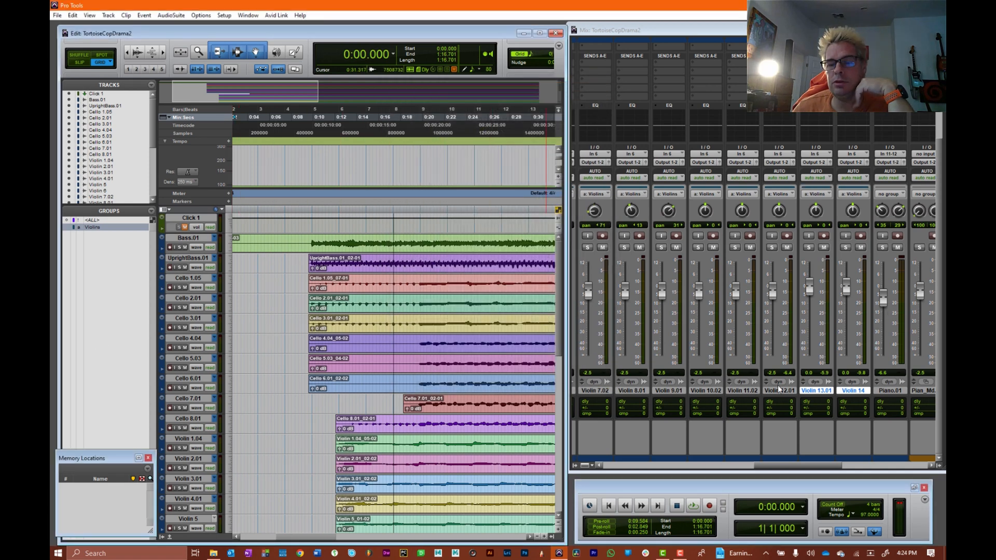
# Route the output of Violin 14 to a new stereo Aux Input track named ViolinsMix, created next to the current track.
pyautogui.click(855, 392)
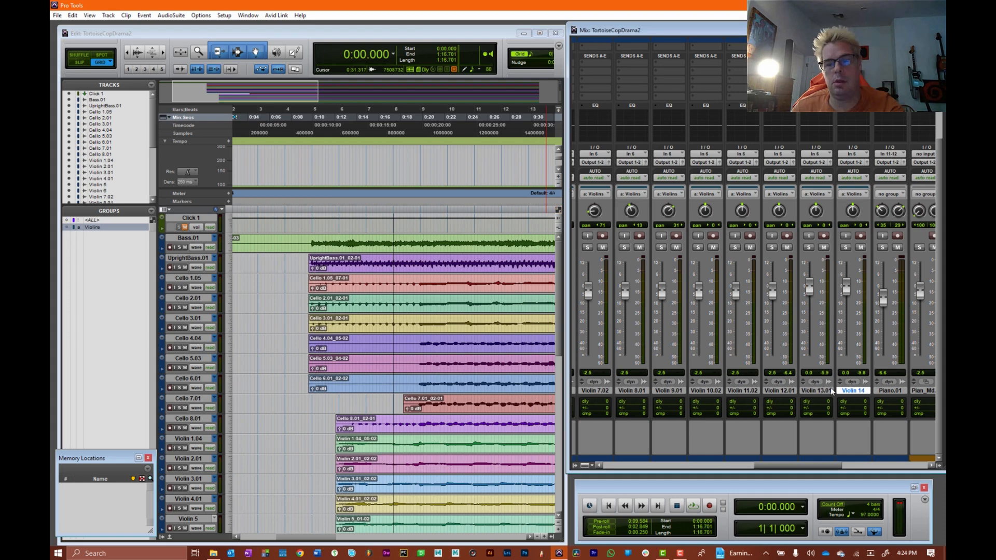
pyautogui.scroll(3, 852, 241)
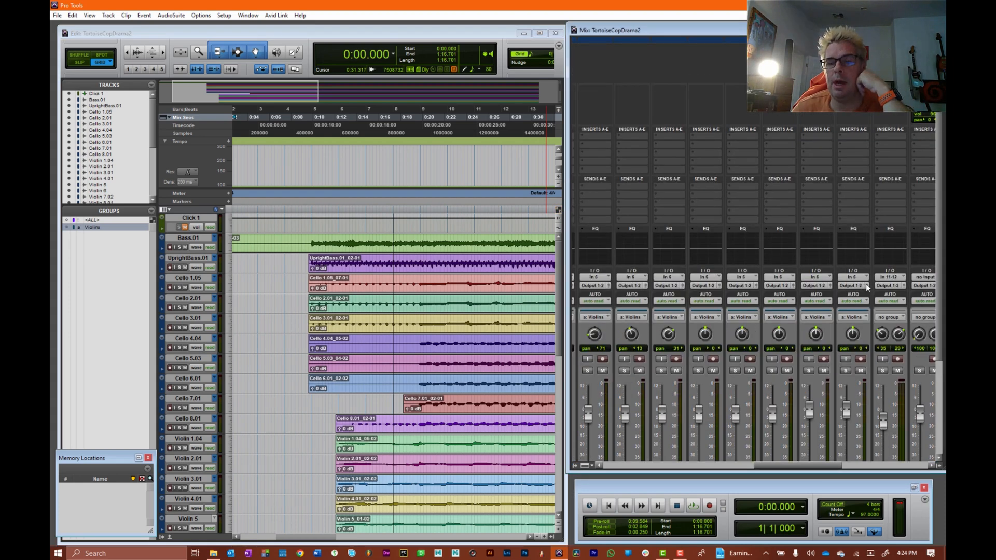
pyautogui.scroll(-3, 863, 298)
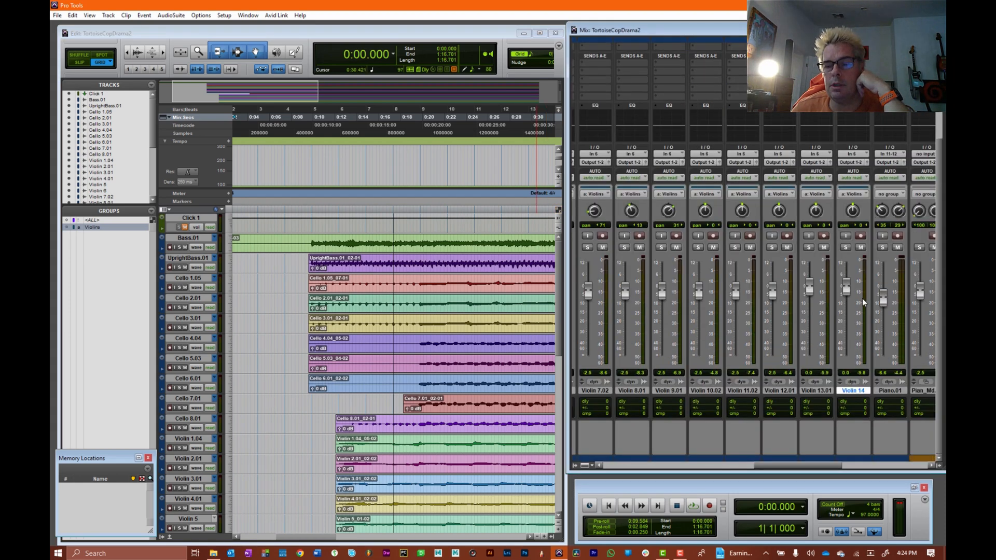
pyautogui.click(854, 163)
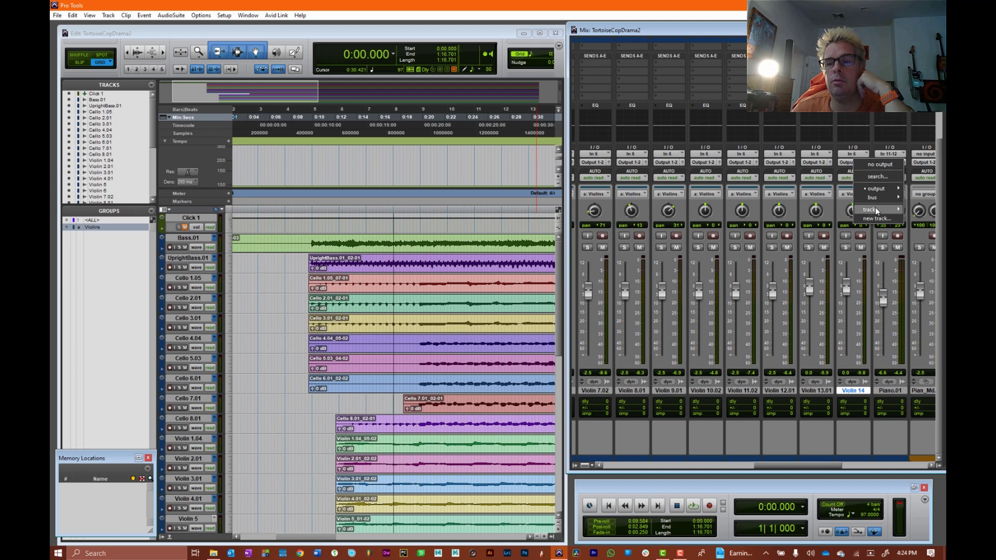
pyautogui.moveTo(861, 209)
pyautogui.click(877, 218)
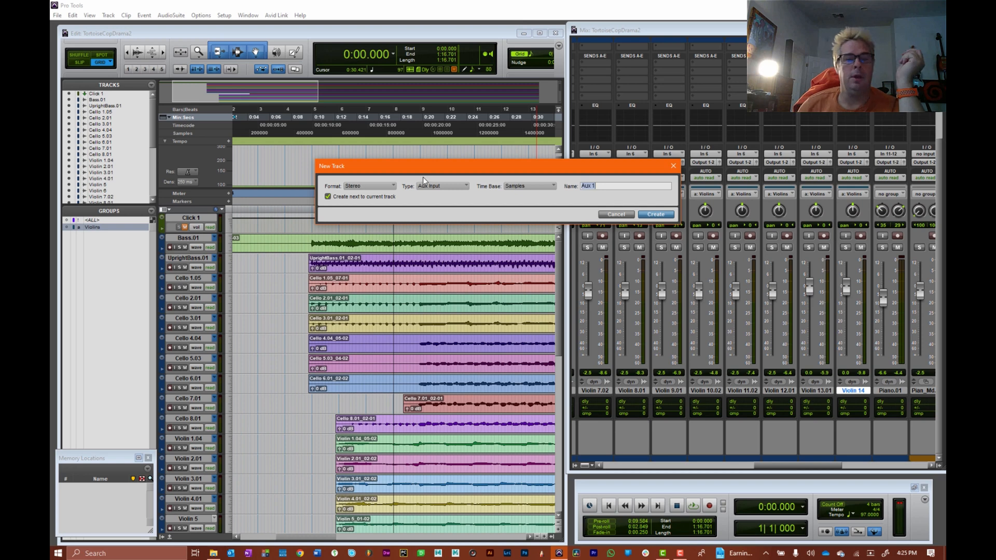
pyautogui.click(627, 186)
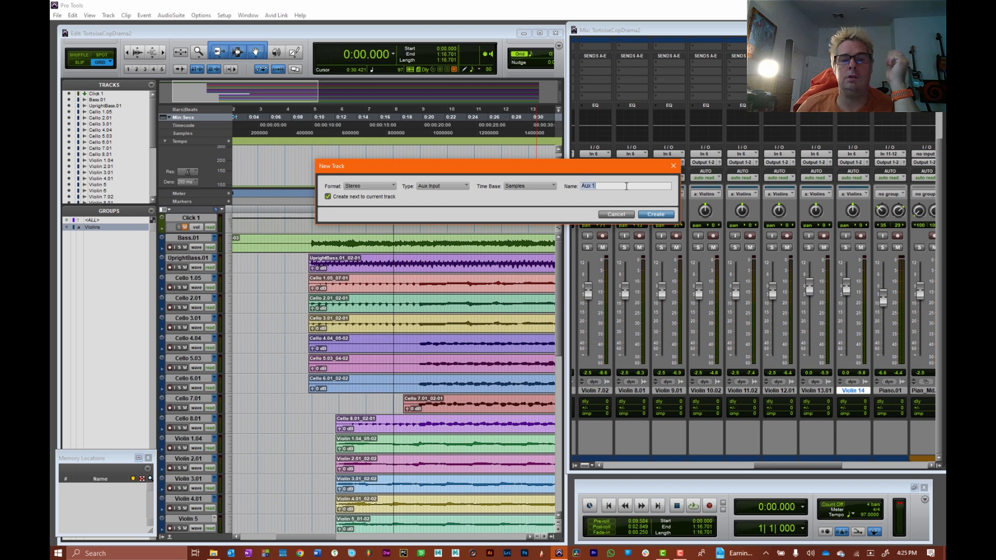
pyautogui.press('BackSpace')
pyautogui.press('BackSpace')
pyautogui.press('BackSpace')
pyautogui.press('BackSpace')
pyautogui.press('BackSpace')
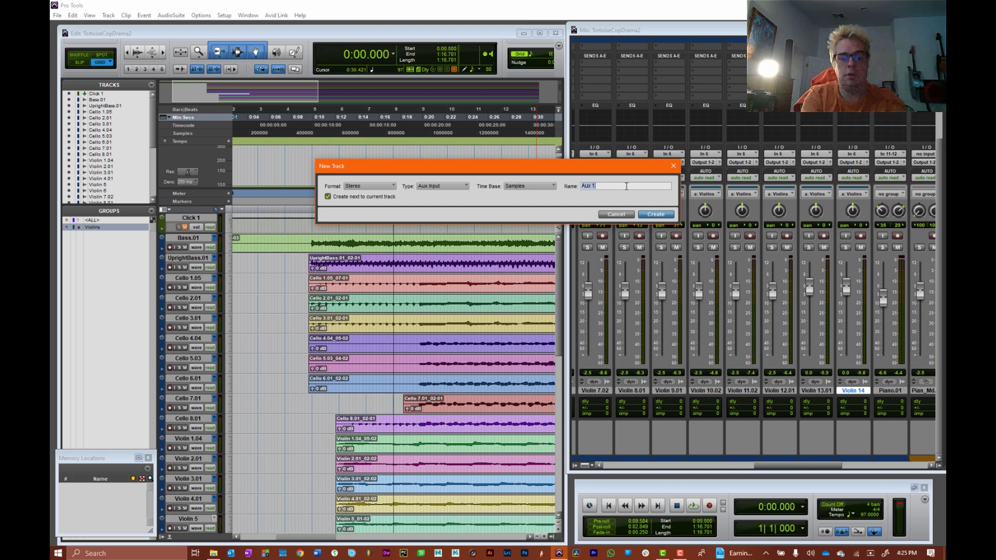
pyautogui.write('ViolinsMix')
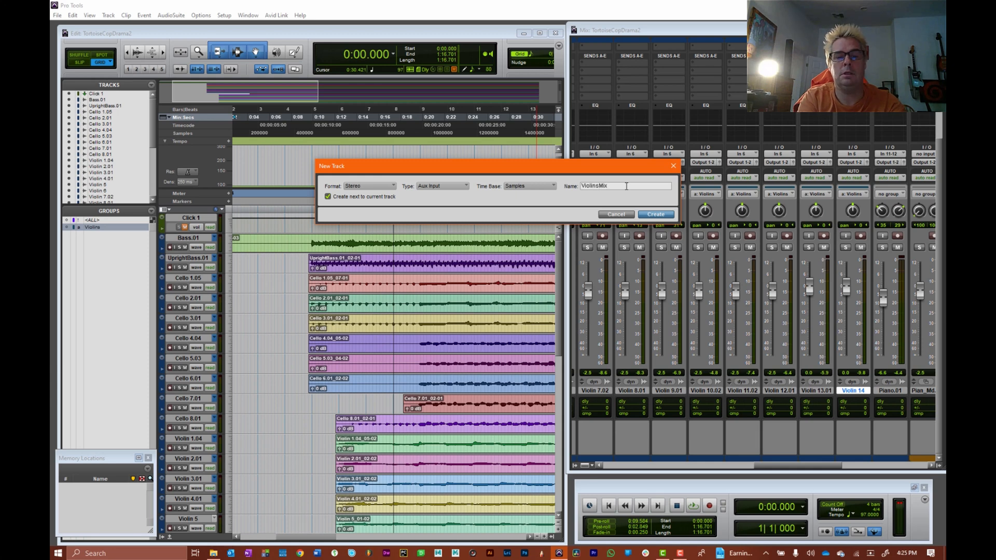
pyautogui.press('Return')
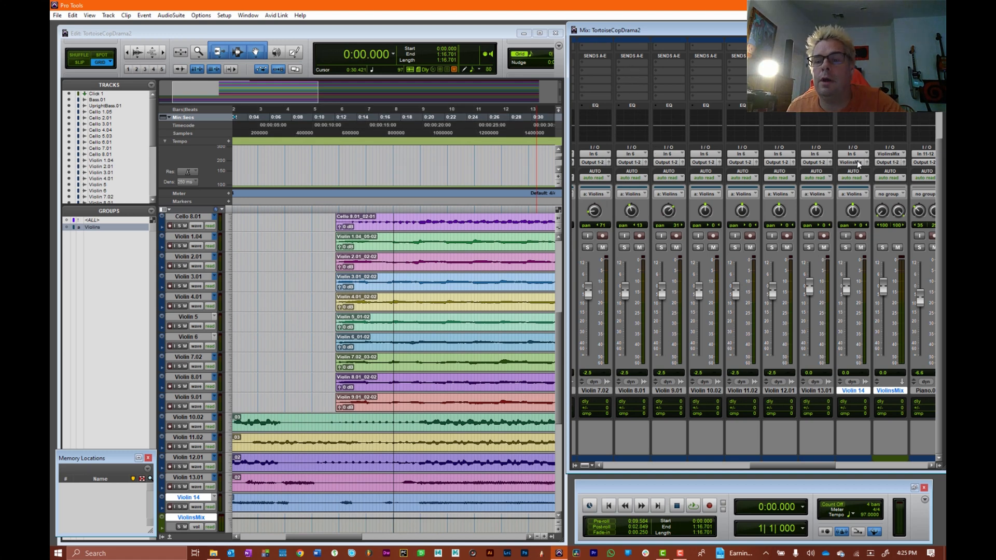
# Route the outputs of Violin 13.01 and Violin 12.01 to the ViolinsMix track.
pyautogui.click(819, 163)
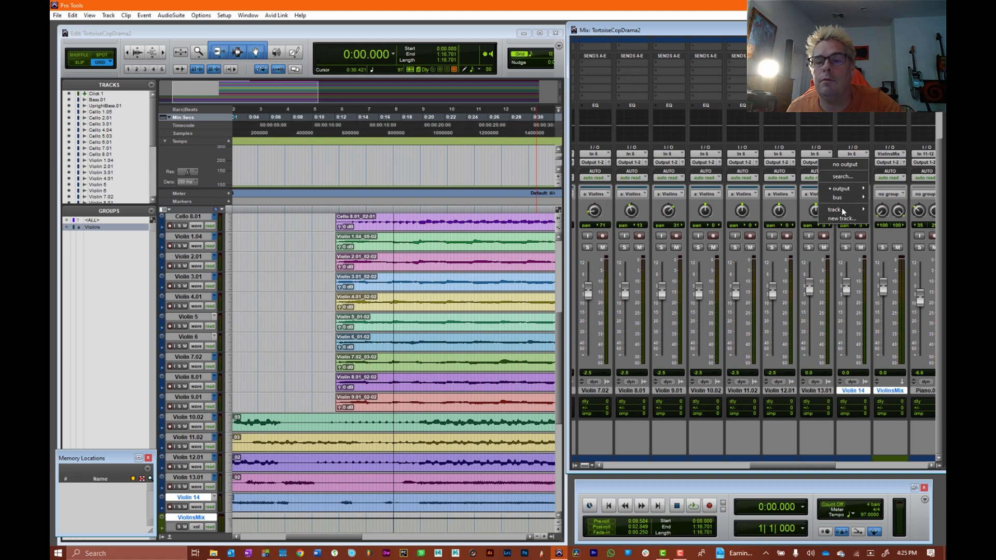
pyautogui.moveTo(842, 208)
pyautogui.click(781, 216)
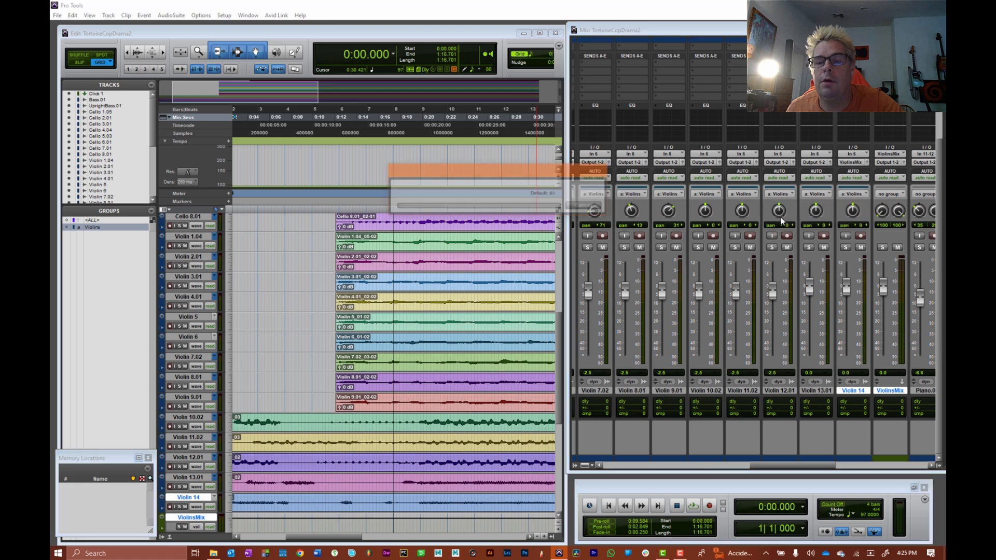
pyautogui.click(778, 163)
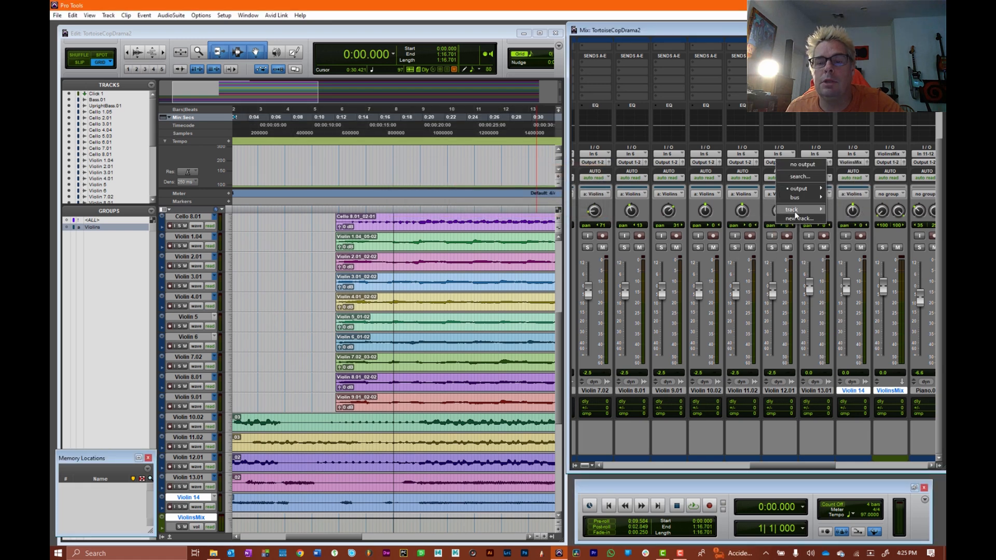
pyautogui.moveTo(797, 209)
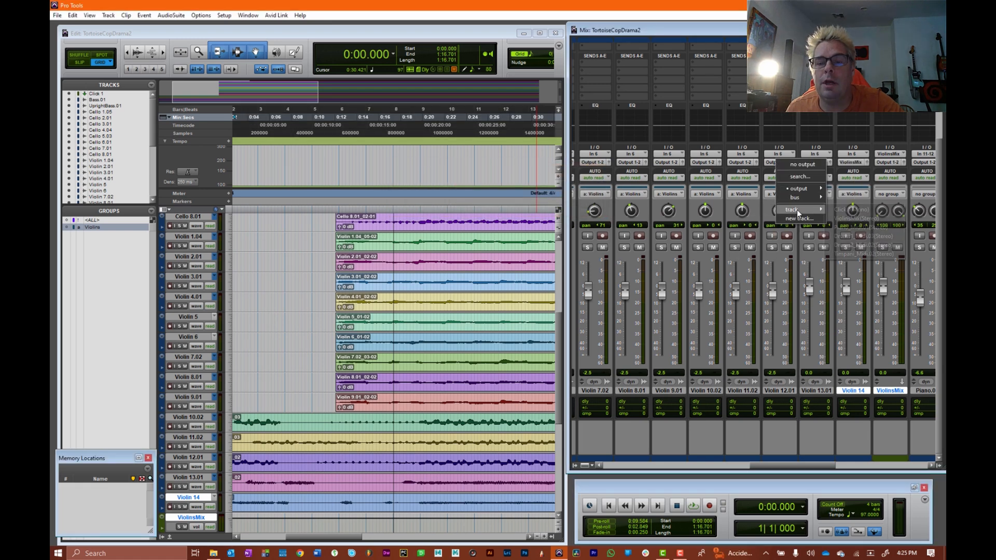
pyautogui.click(866, 218)
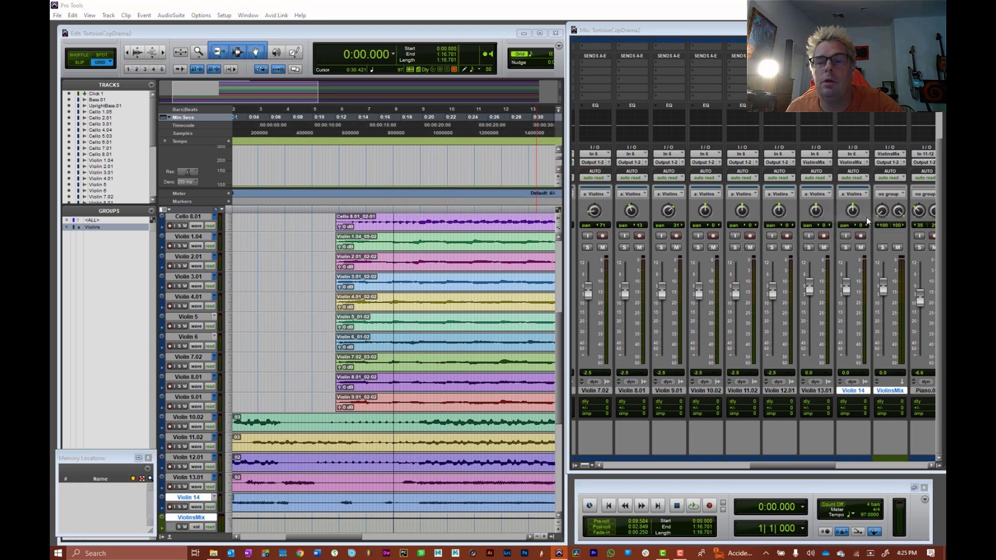
# Route the outputs of Violin 11.02 and Violin 10.02 to the ViolinsMix track.
pyautogui.click(741, 162)
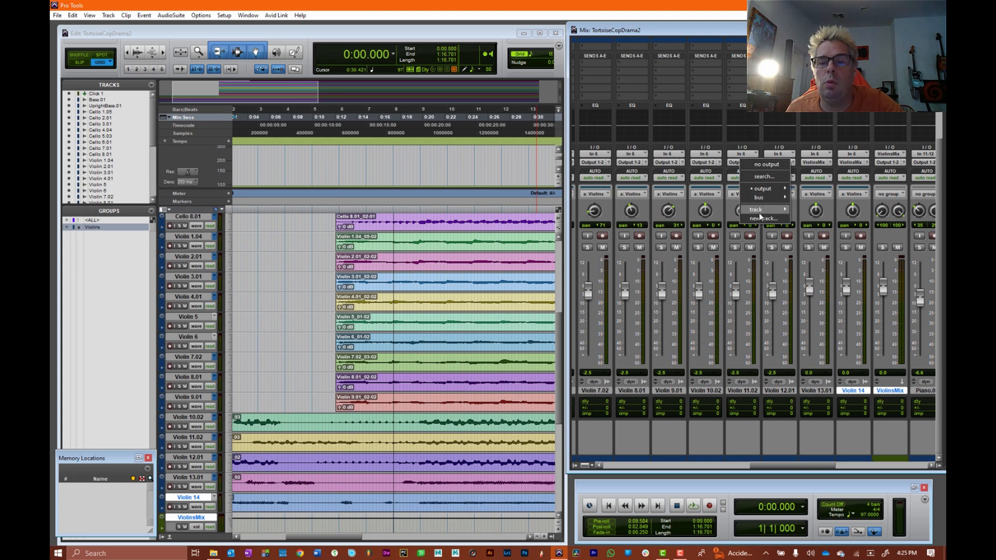
pyautogui.moveTo(759, 209)
pyautogui.click(821, 216)
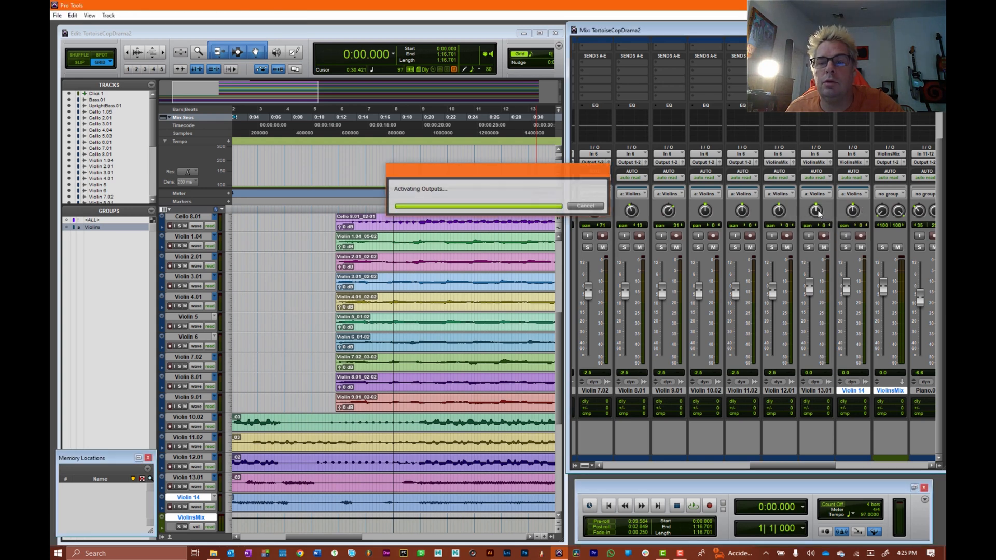
pyautogui.click(698, 162)
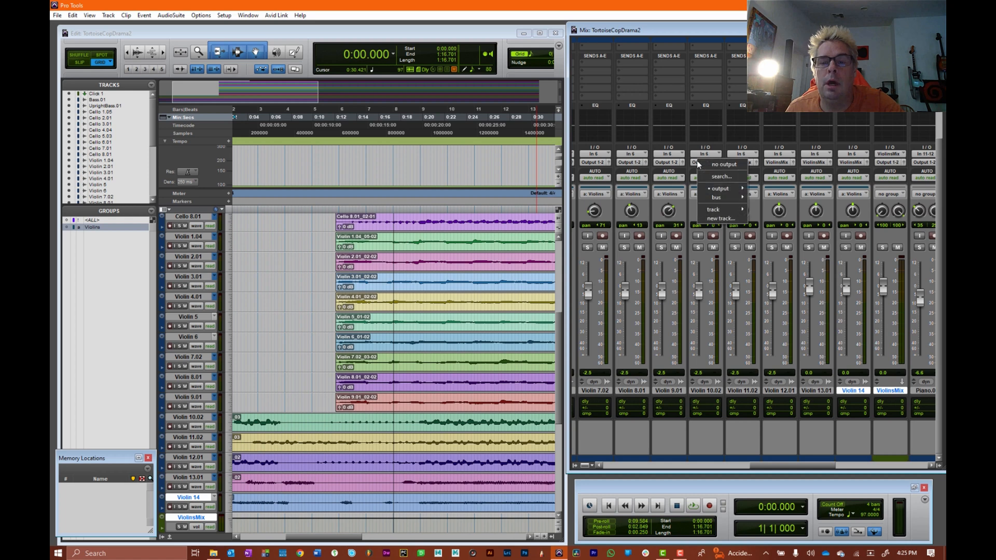
pyautogui.moveTo(716, 212)
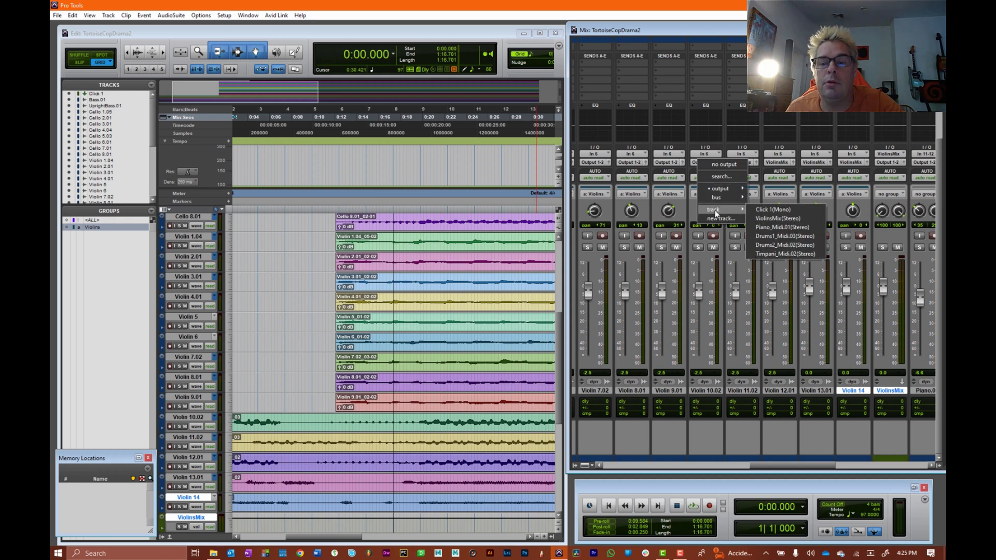
pyautogui.click(758, 217)
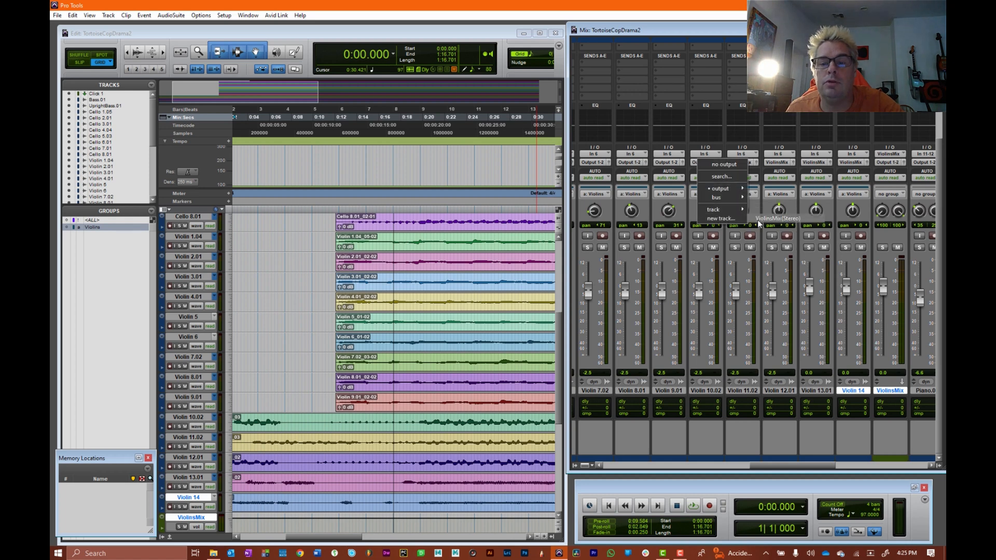
# Route the outputs of Violin 9.01 and Violin 8.01 to the ViolinsMix track.
pyautogui.click(666, 162)
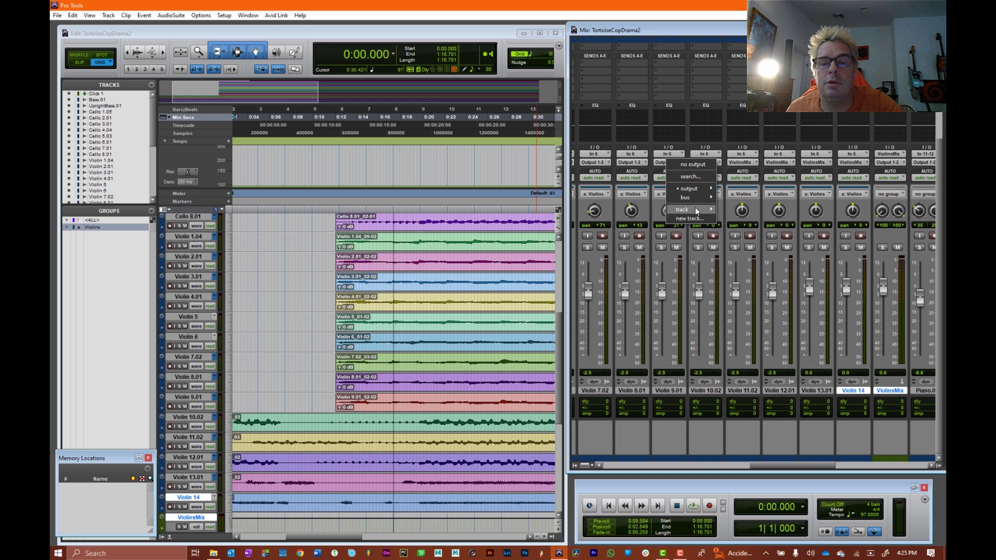
pyautogui.moveTo(695, 207)
pyautogui.click(732, 220)
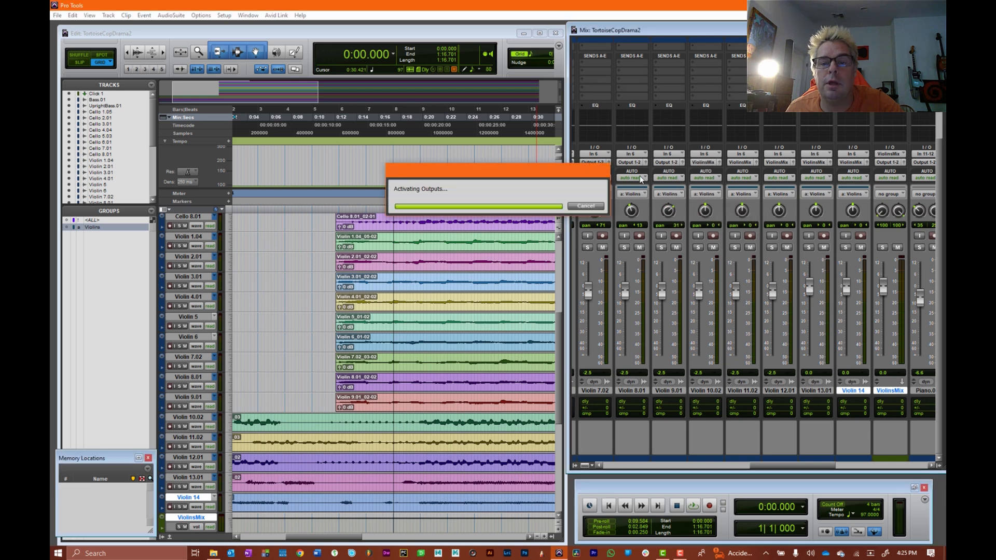
pyautogui.click(631, 164)
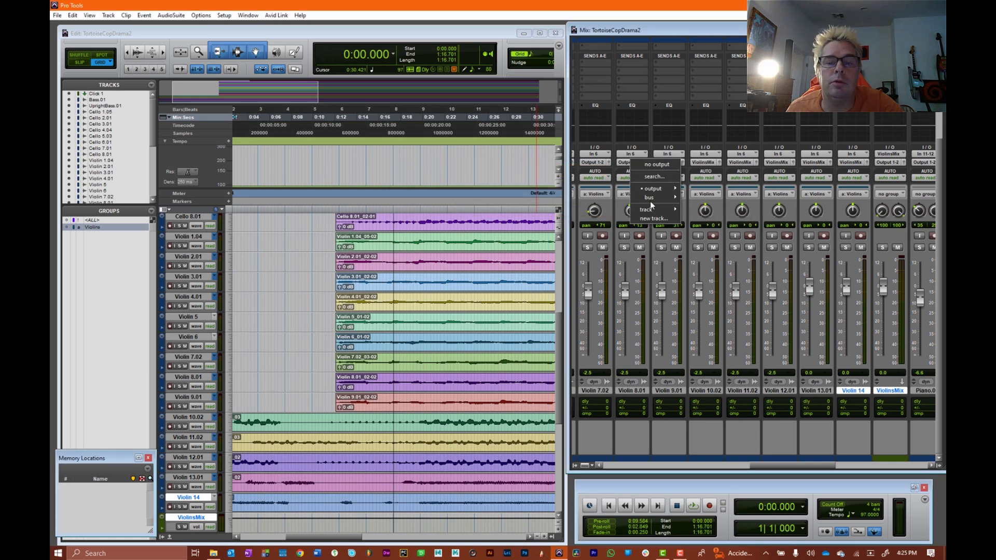
pyautogui.moveTo(652, 209)
pyautogui.click(725, 218)
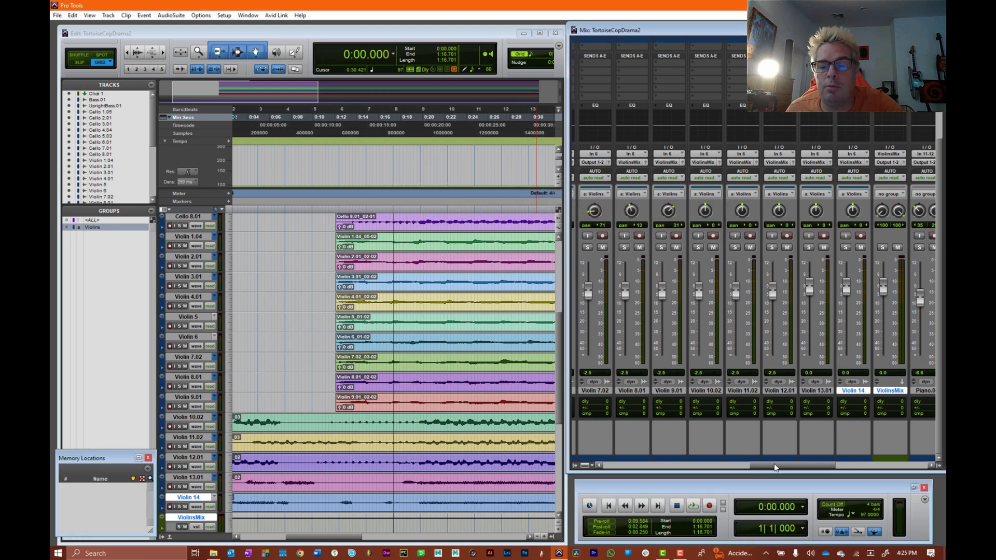
# Route the outputs of Violin 7.02 and Violin 6 to the ViolinsMix track.
pyautogui.moveTo(775, 467); pyautogui.dragTo(735, 470)
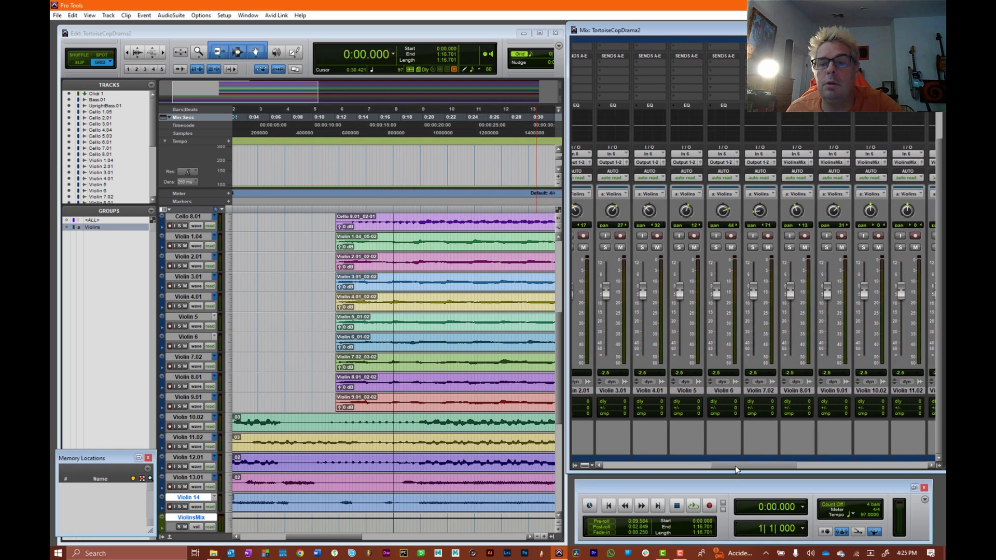
pyautogui.click(754, 163)
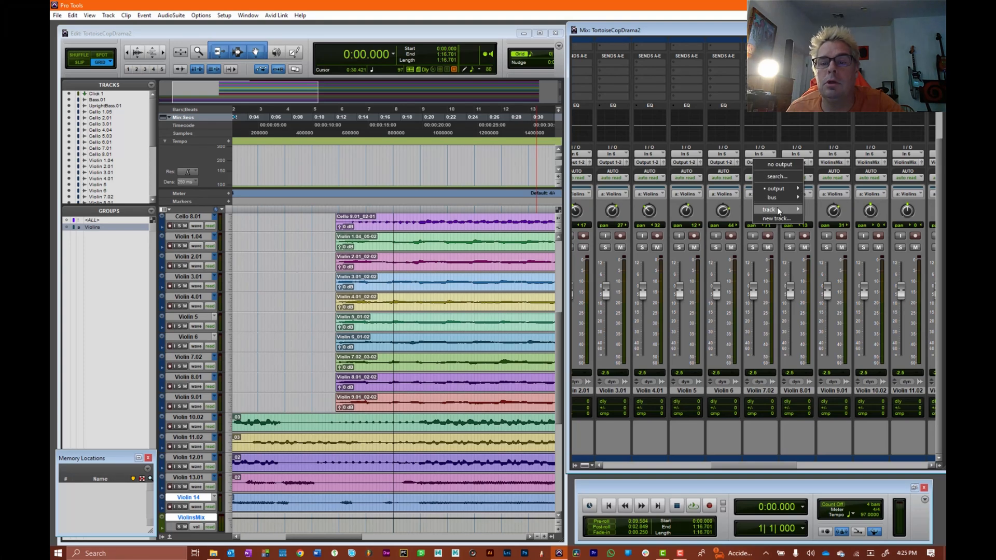
pyautogui.moveTo(778, 207)
pyautogui.click(835, 220)
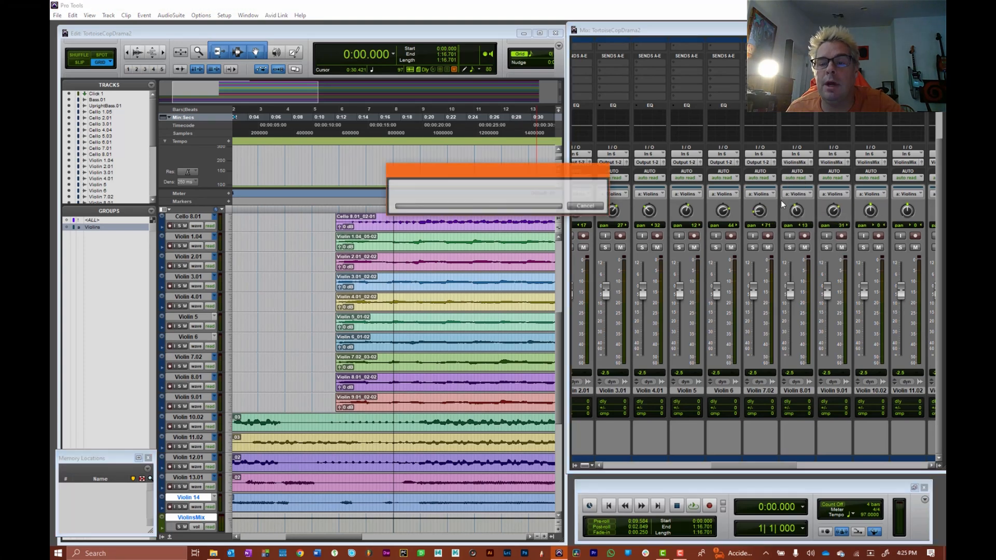
pyautogui.click(721, 164)
pyautogui.moveTo(740, 210)
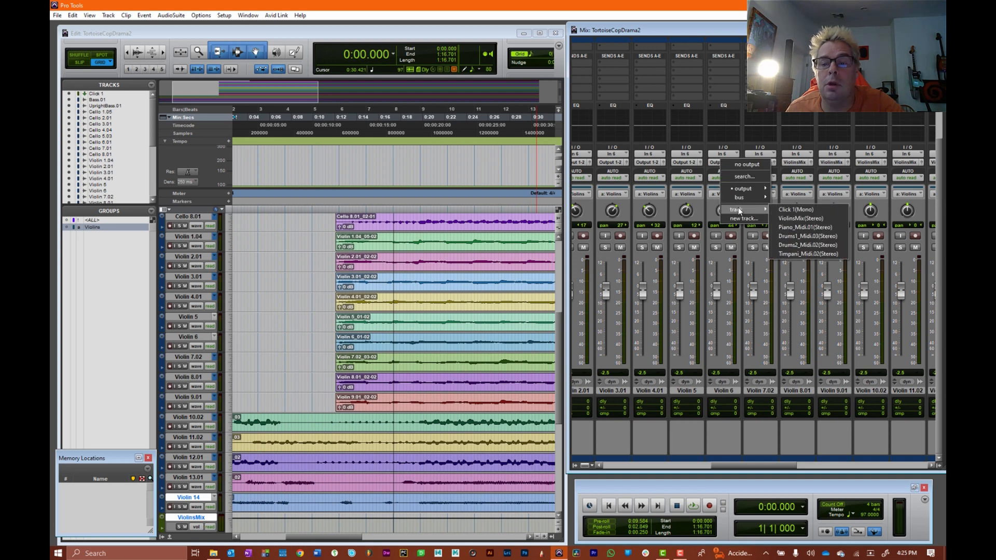
pyautogui.click(798, 219)
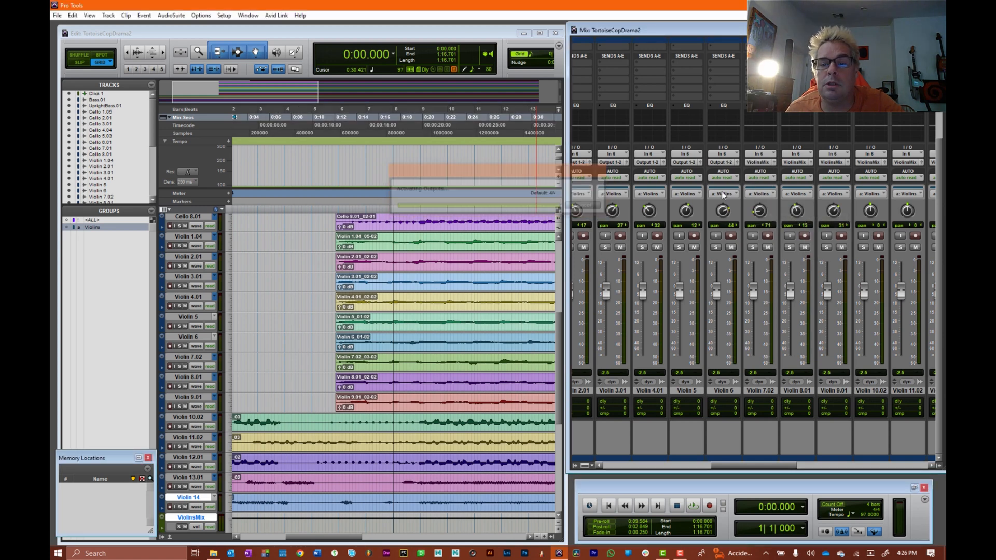
# Route the outputs of Violin 5 and Violin 4.01 to the ViolinsMix track.
pyautogui.click(683, 161)
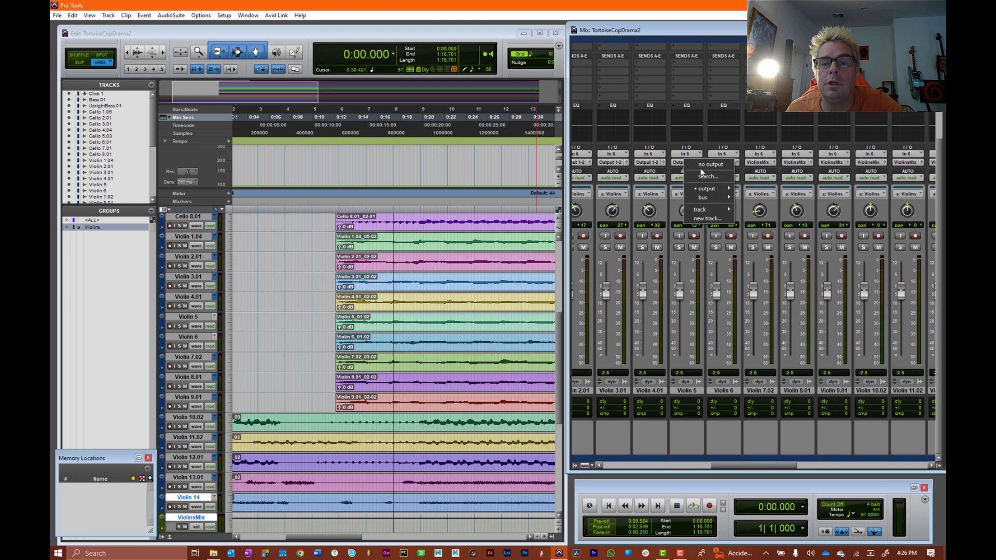
pyautogui.moveTo(706, 207)
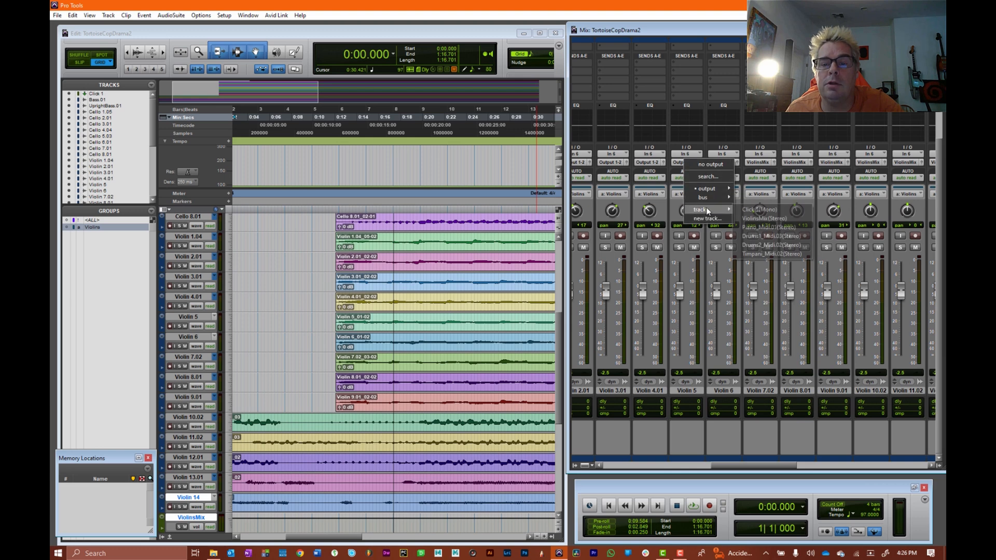
pyautogui.click(760, 219)
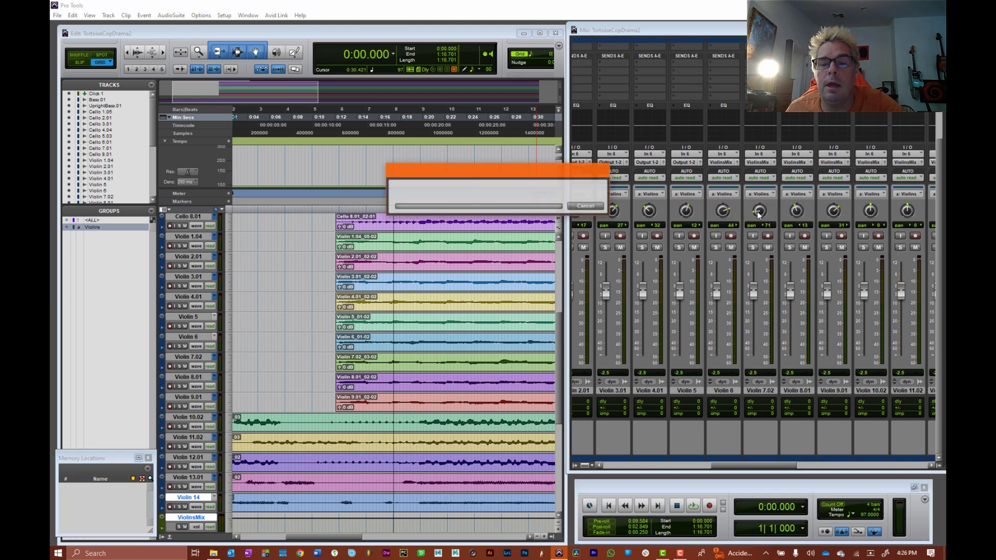
pyautogui.click(648, 164)
pyautogui.moveTo(680, 190)
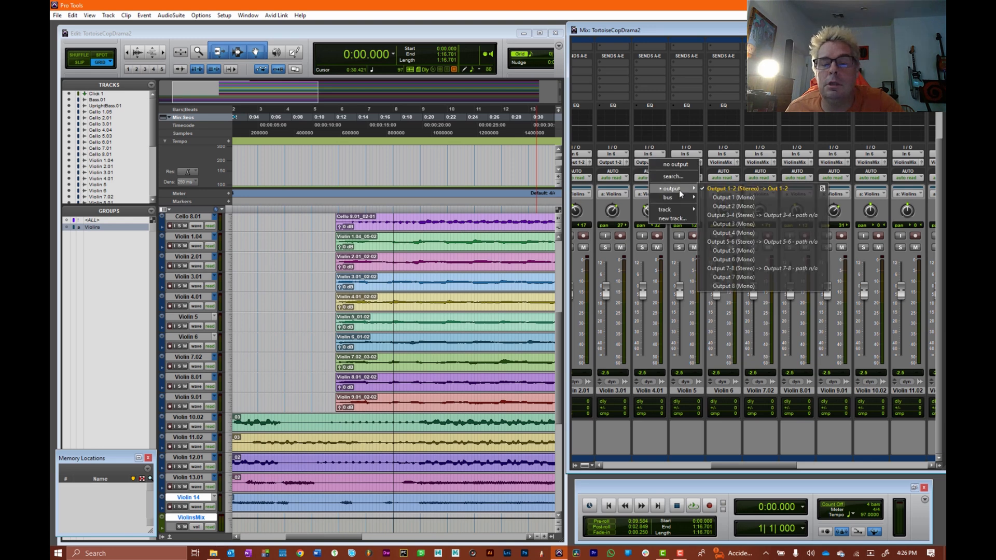
pyautogui.moveTo(668, 210)
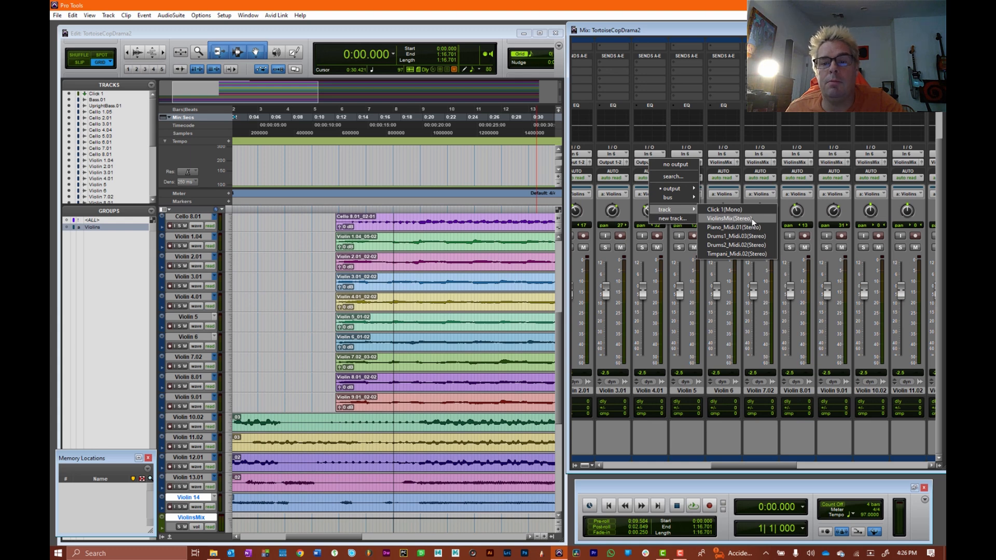
pyautogui.click(752, 219)
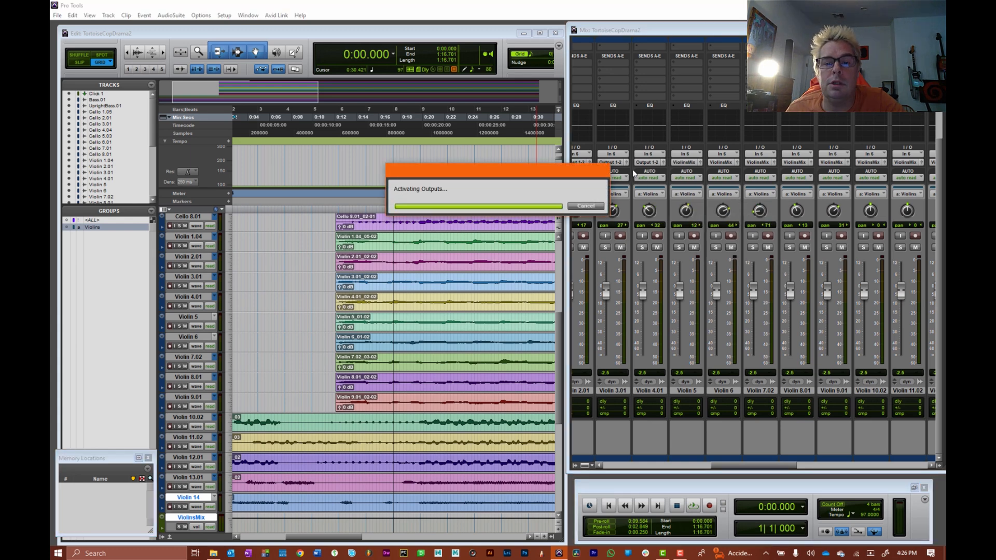
# Route the outputs of Violin 3.01 and Violin 2.01 to the ViolinsMix track.
pyautogui.click(618, 164)
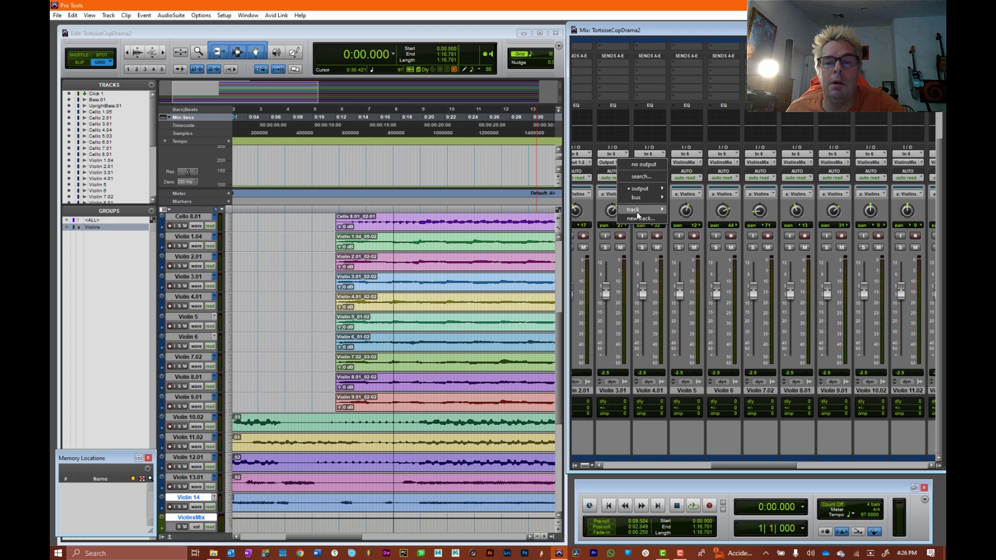
pyautogui.moveTo(639, 210)
pyautogui.click(695, 219)
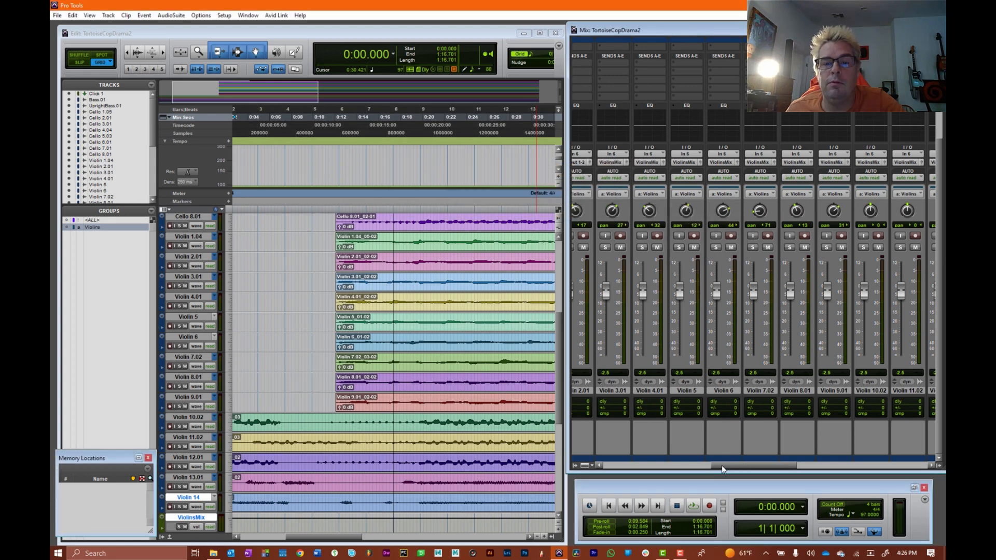
pyautogui.hscroll(-3, 722, 465)
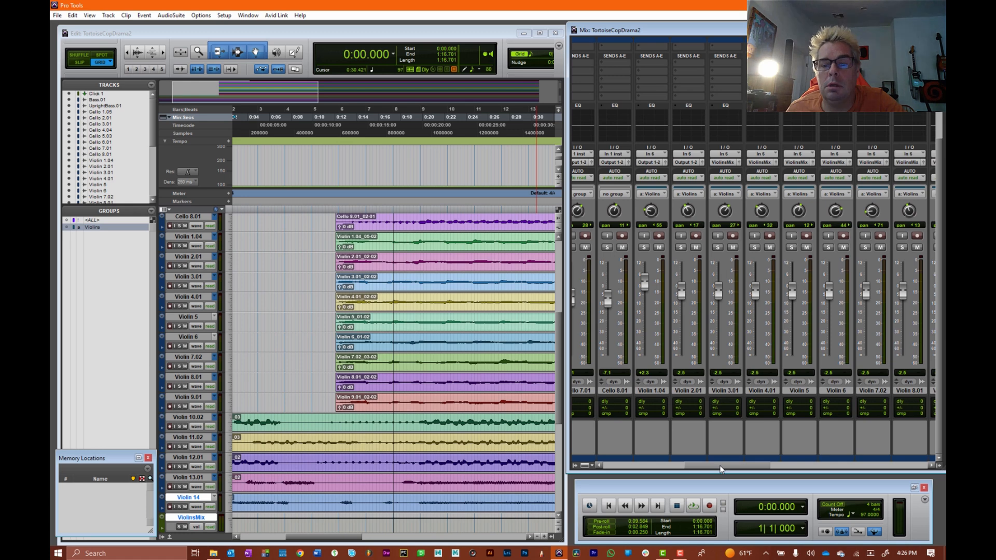
pyautogui.moveTo(721, 466); pyautogui.dragTo(719, 466)
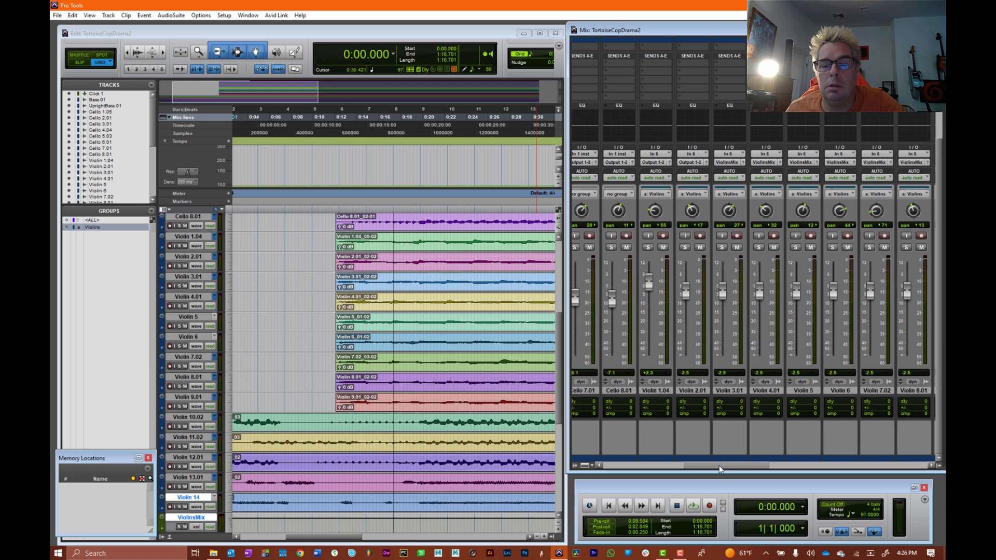
pyautogui.click(688, 164)
pyautogui.moveTo(719, 209)
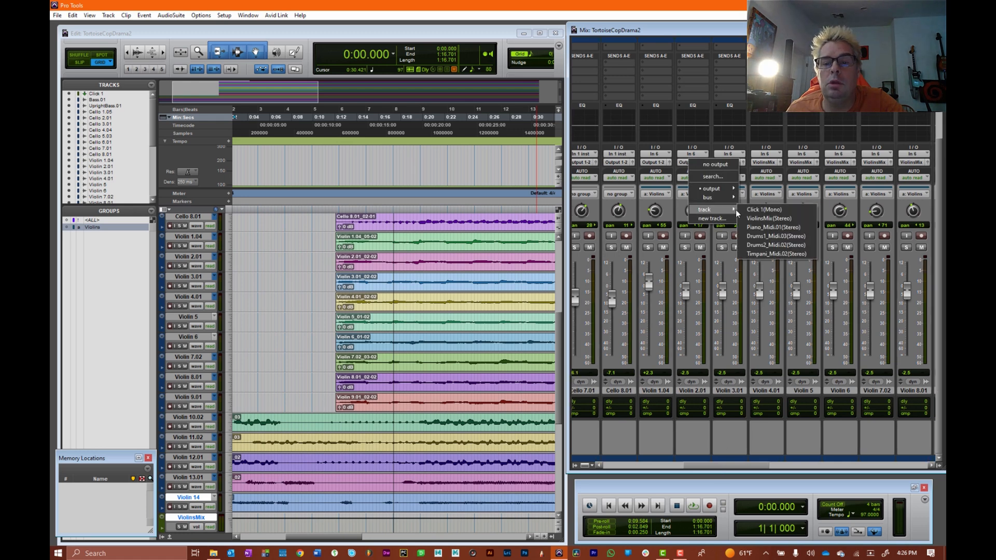
pyautogui.click(780, 213)
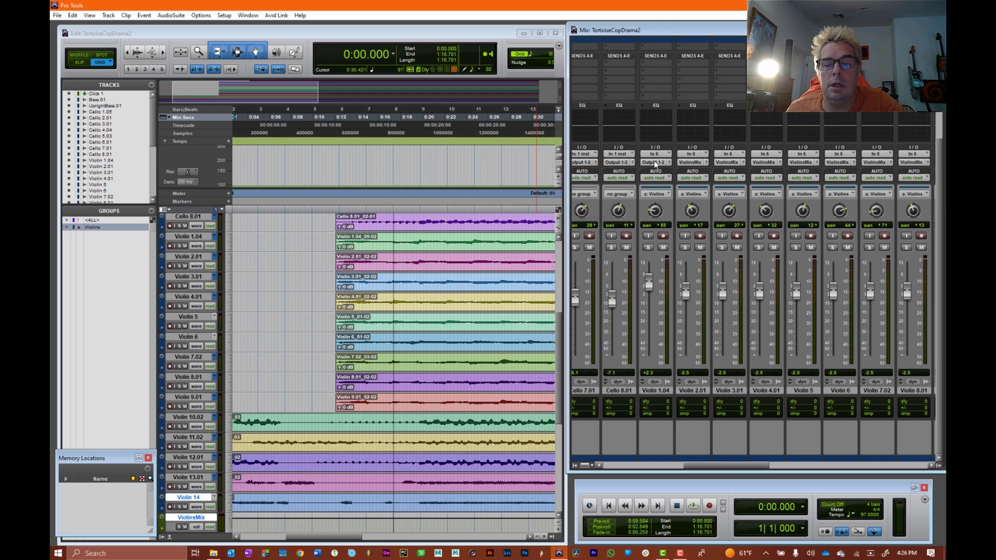
# Route the output of Violin 1.04 to the ViolinsMix track.
pyautogui.click(655, 165)
pyautogui.moveTo(677, 209)
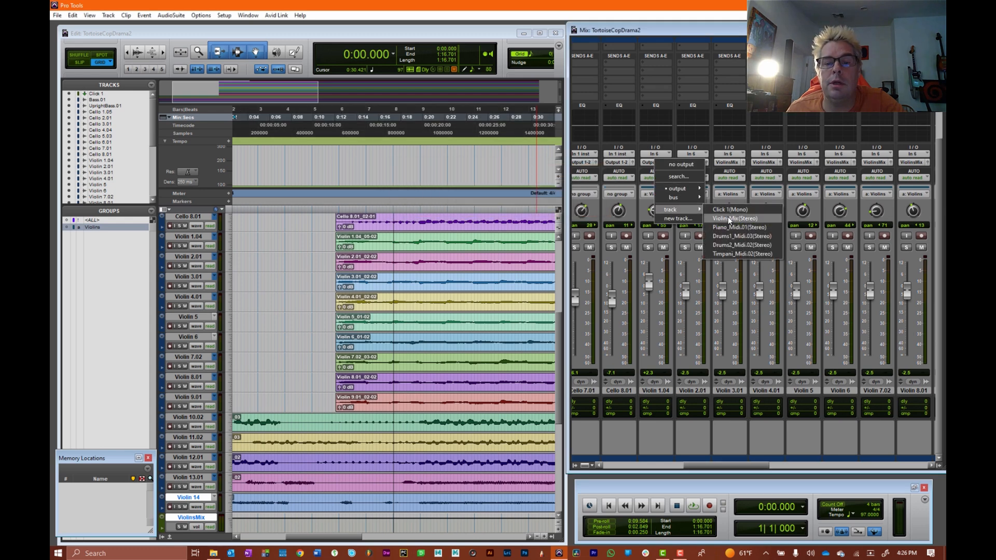
pyautogui.click(729, 218)
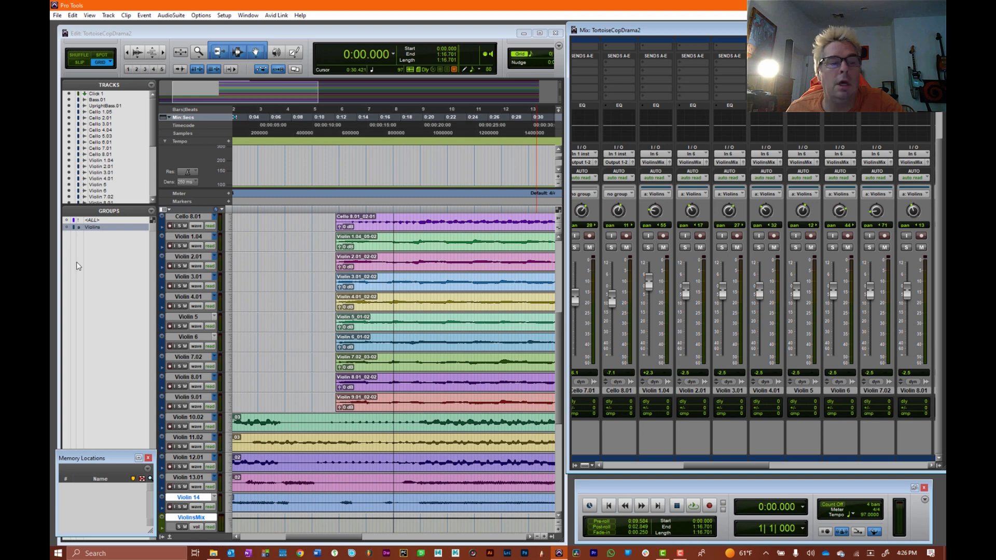
# Add the ViolinsMix track to the Violins group and hide all tracks in that group.
pyautogui.rightClick(93, 227)
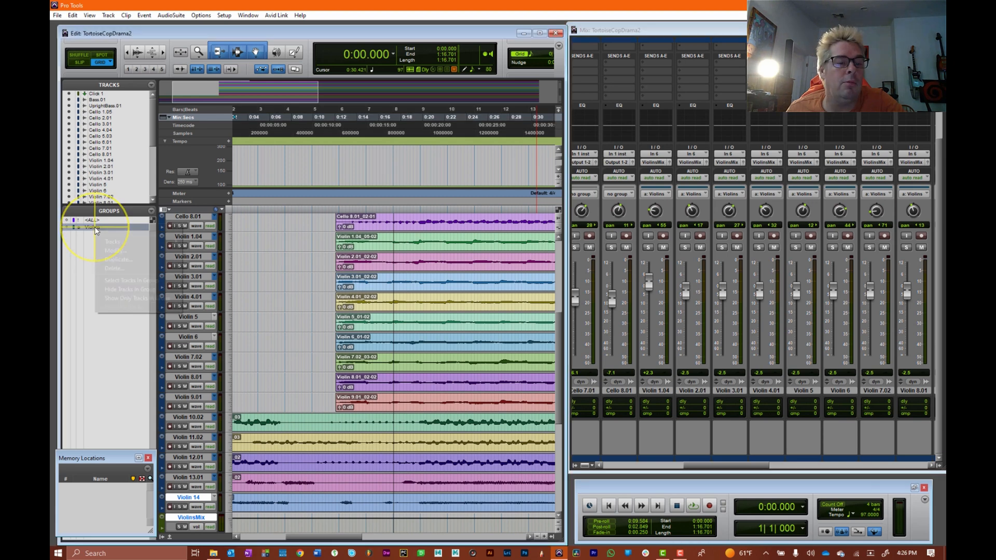
pyautogui.click(142, 252)
pyautogui.scroll(-3, 444, 241)
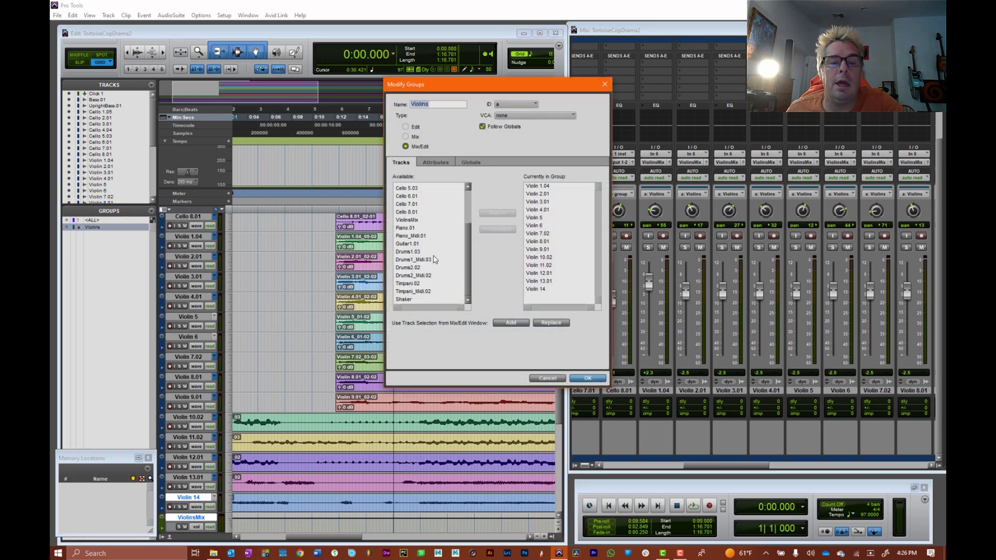
pyautogui.click(410, 220)
pyautogui.click(498, 213)
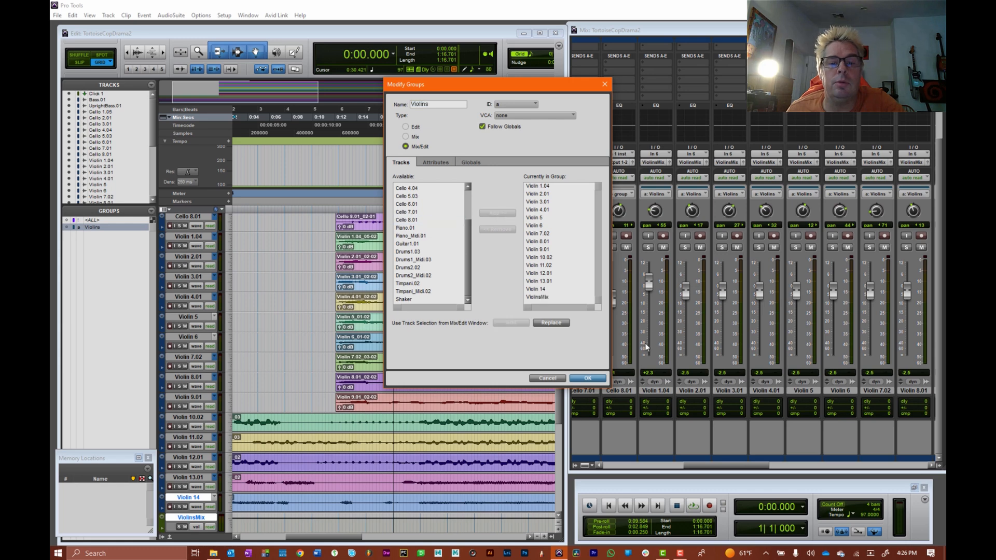
pyautogui.click(592, 377)
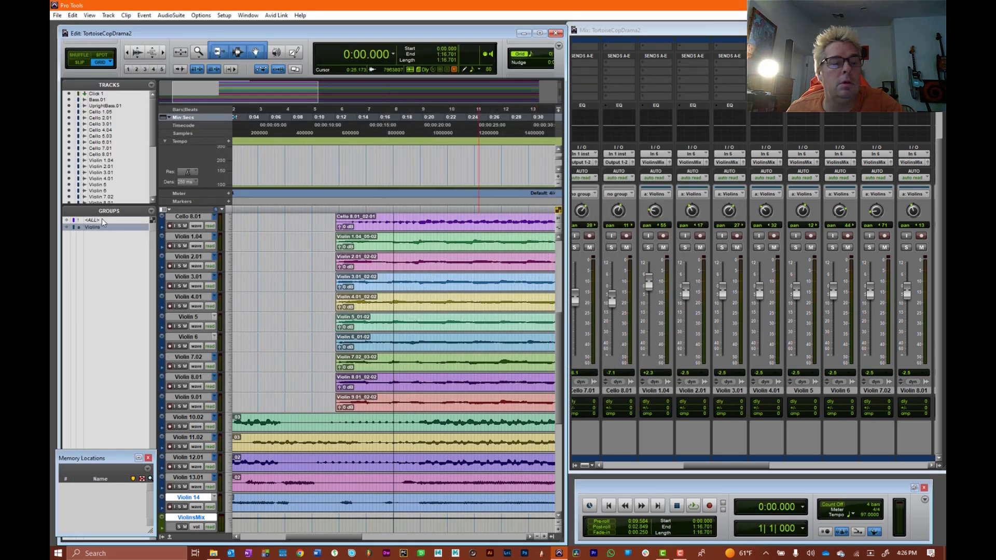
pyautogui.rightClick(102, 232)
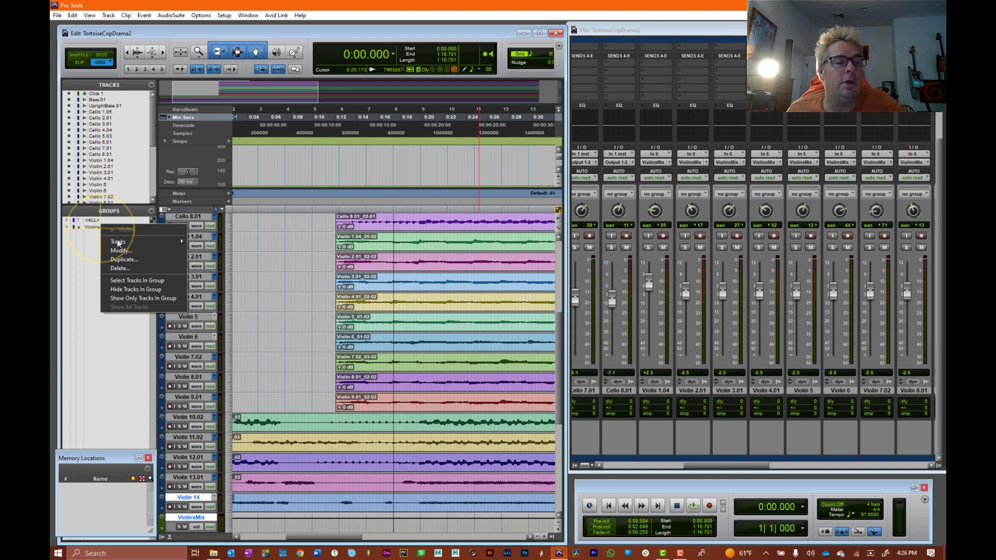
pyautogui.click(139, 289)
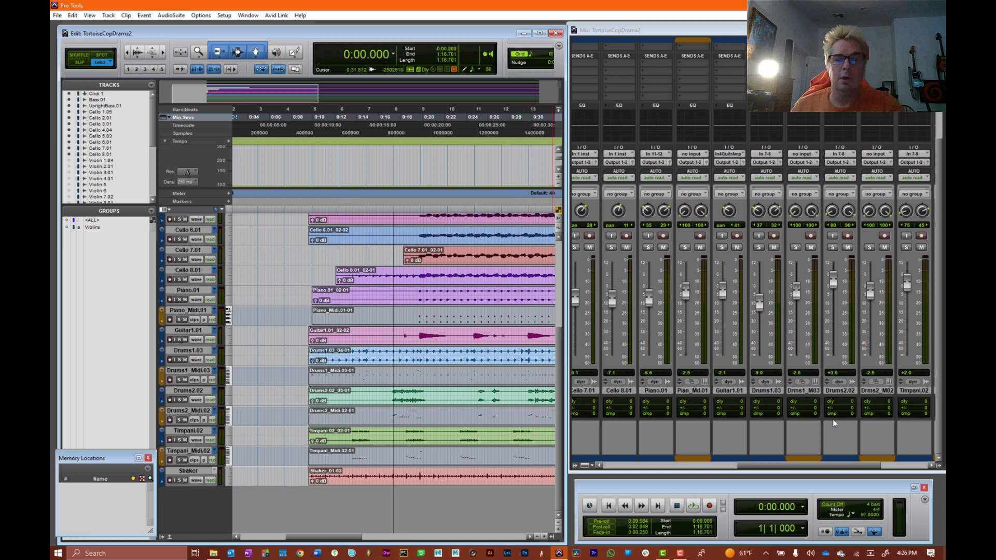
# Route the output of Cello 7.01 to a new stereo Aux Input track named CelloMix, created next to the current track.
pyautogui.moveTo(797, 467); pyautogui.dragTo(737, 469)
pyautogui.click(734, 390)
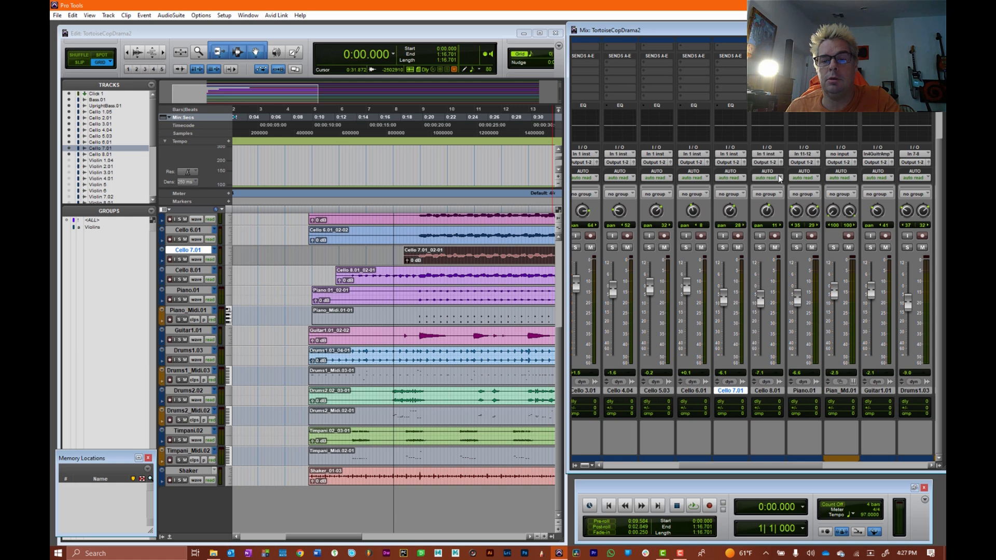
pyautogui.click(727, 161)
pyautogui.click(748, 220)
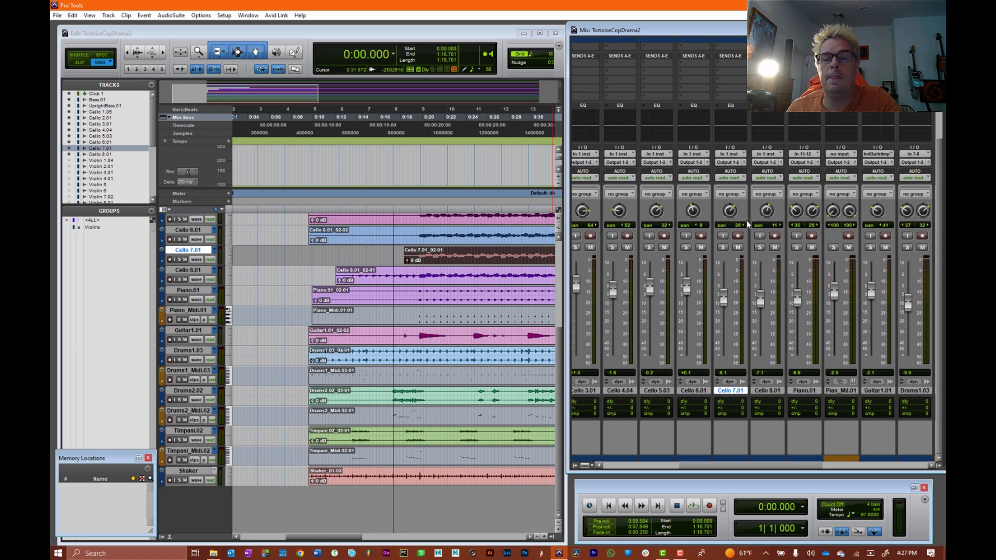
pyautogui.write('CelloMix')
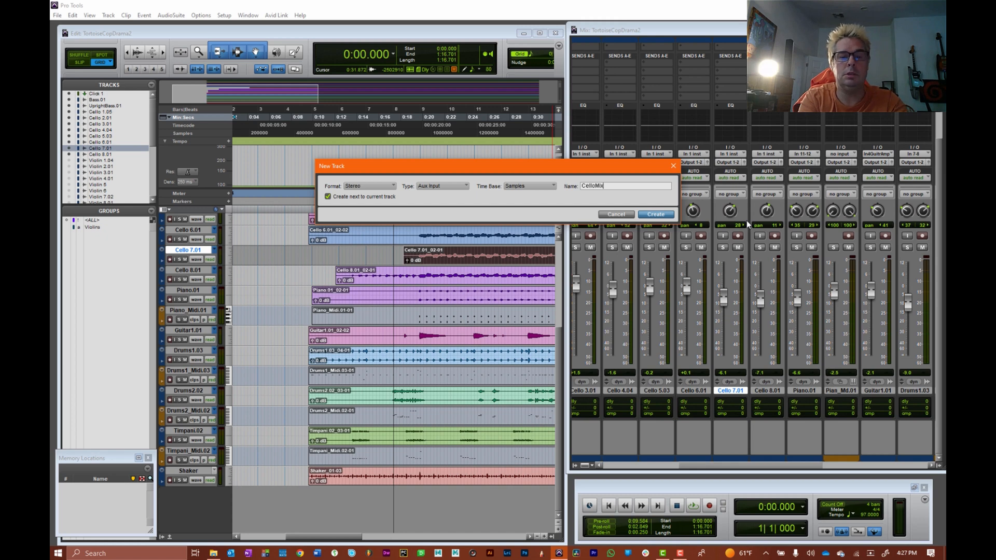
pyautogui.press('Return')
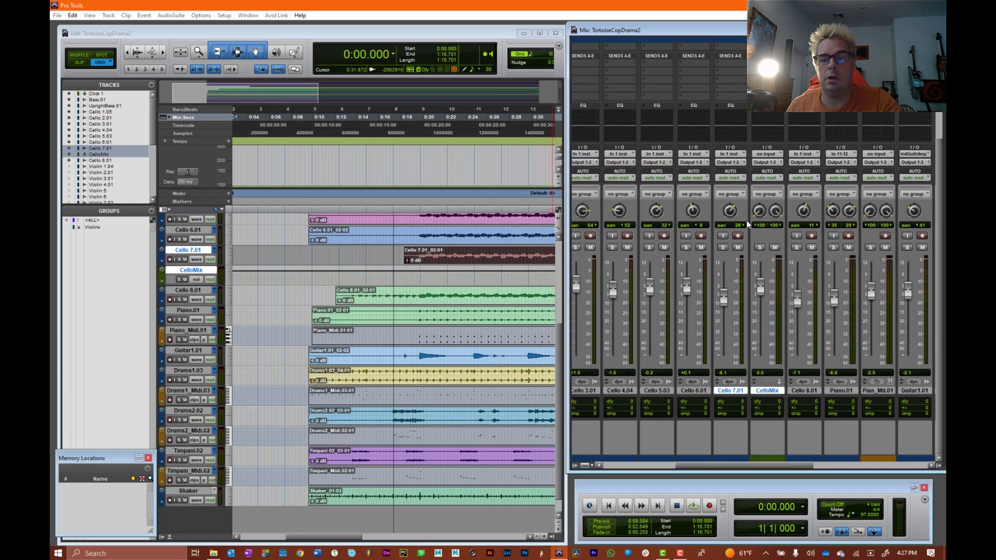
pyautogui.click(741, 165)
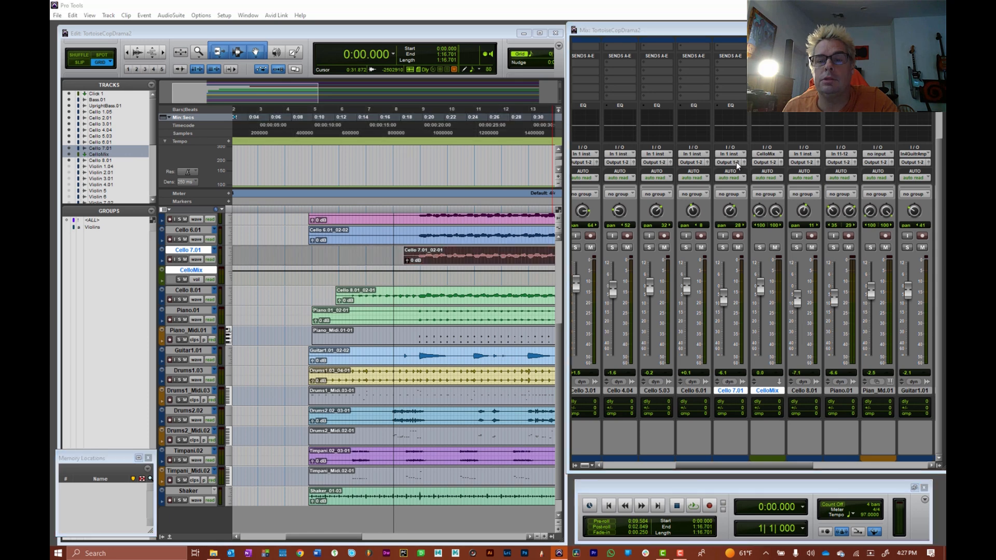
# Route the outputs of Cello 6.01 and Cello 5.03 to the CelloMix track.
pyautogui.click(688, 165)
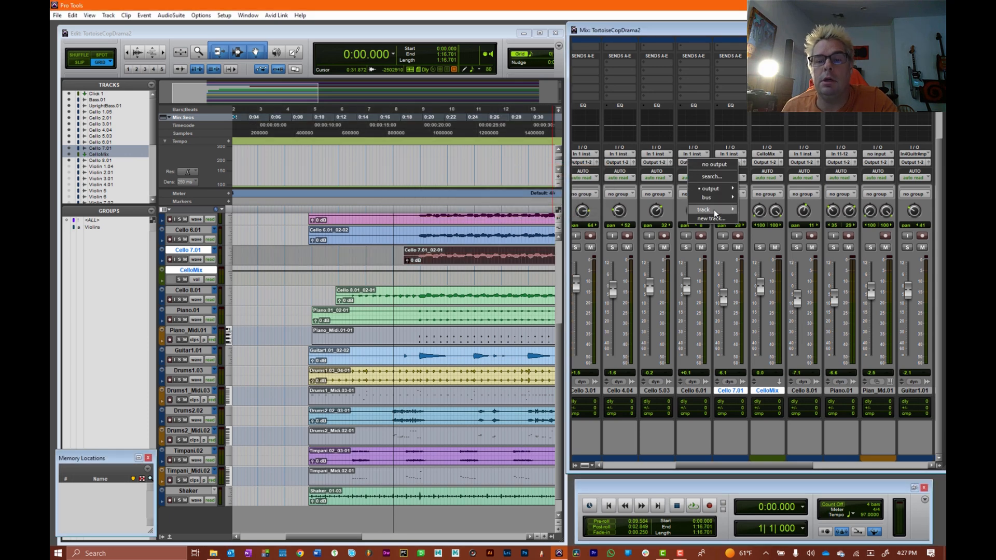
pyautogui.moveTo(715, 212)
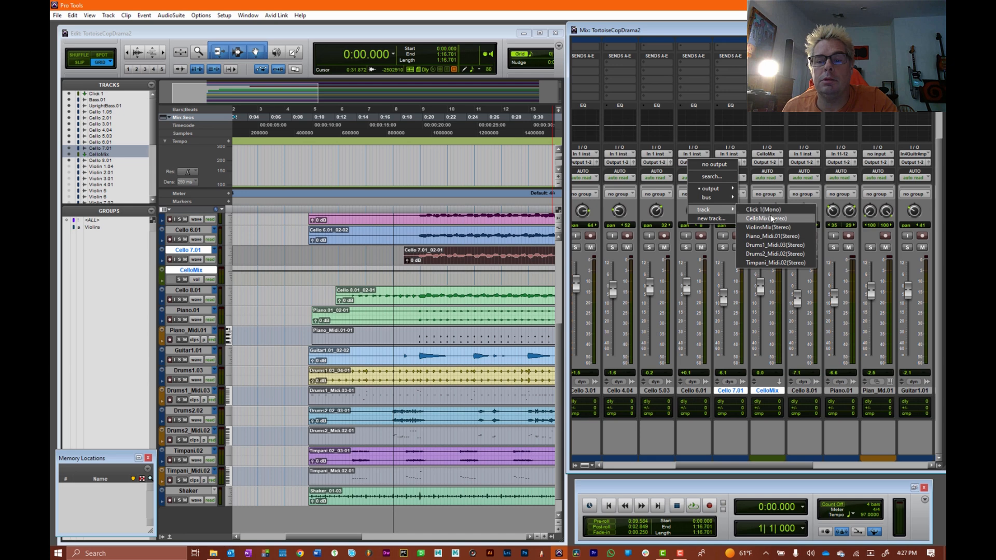
pyautogui.click(773, 219)
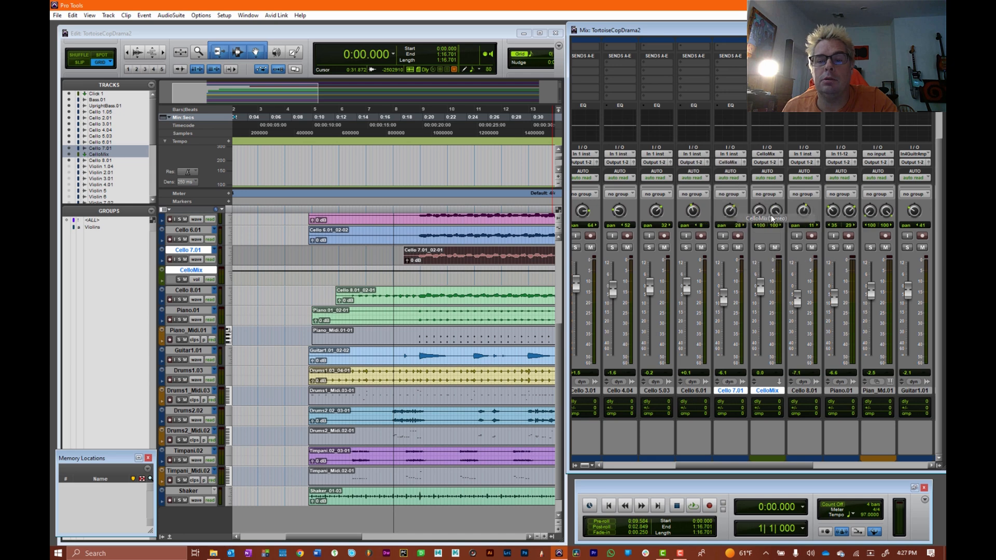
pyautogui.click(652, 162)
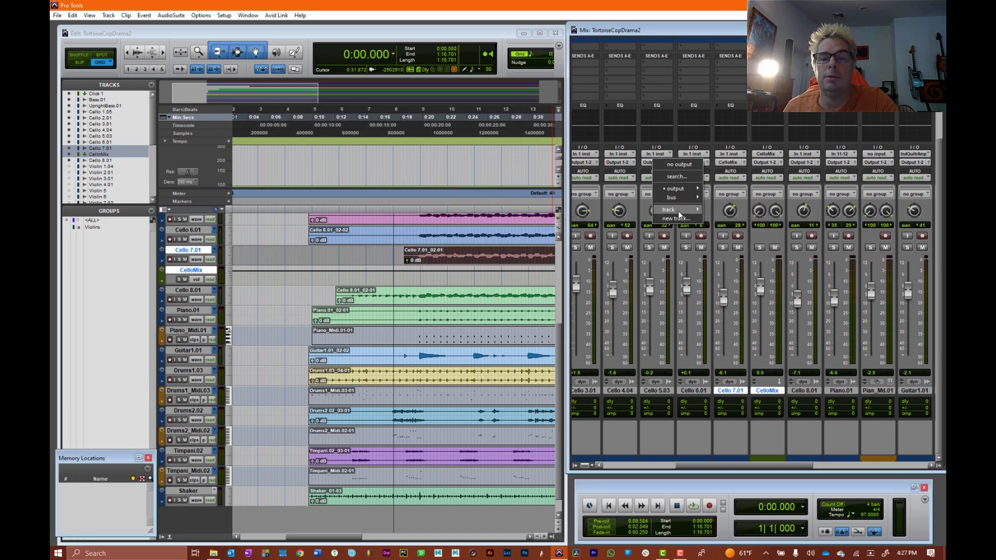
pyautogui.moveTo(678, 211)
pyautogui.click(736, 216)
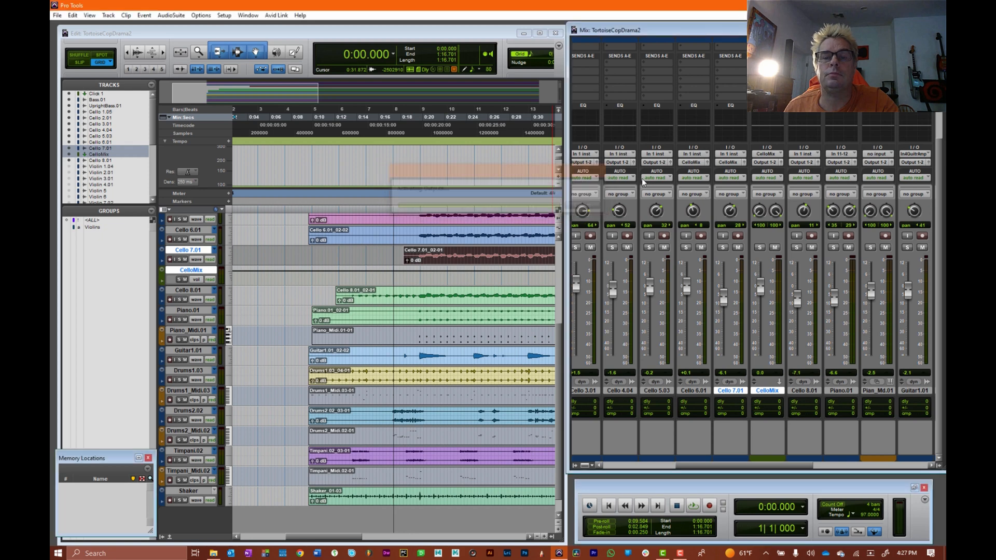
# Route the outputs of Cello 4.04 and Cello 3.01 to the CelloMix track.
pyautogui.click(613, 162)
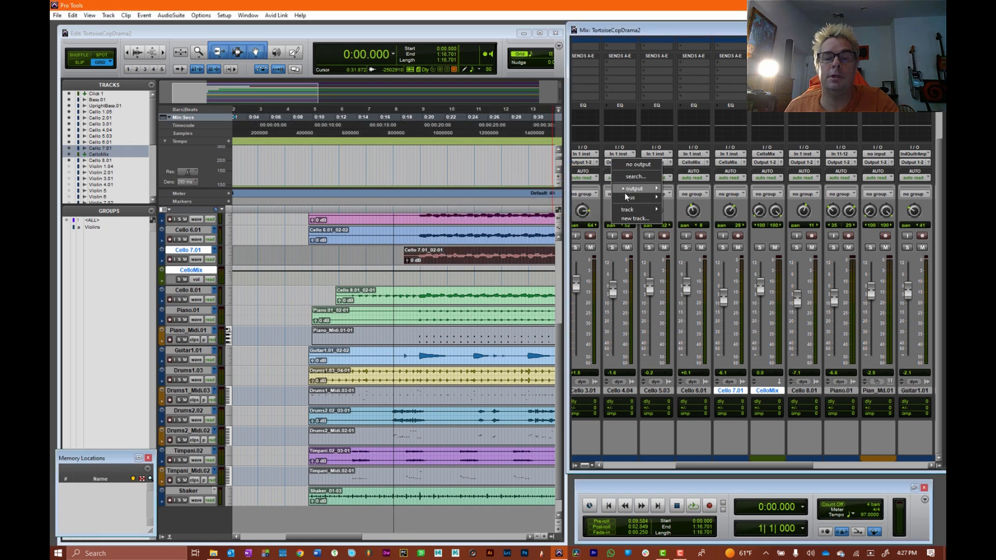
pyautogui.moveTo(632, 209)
pyautogui.click(708, 216)
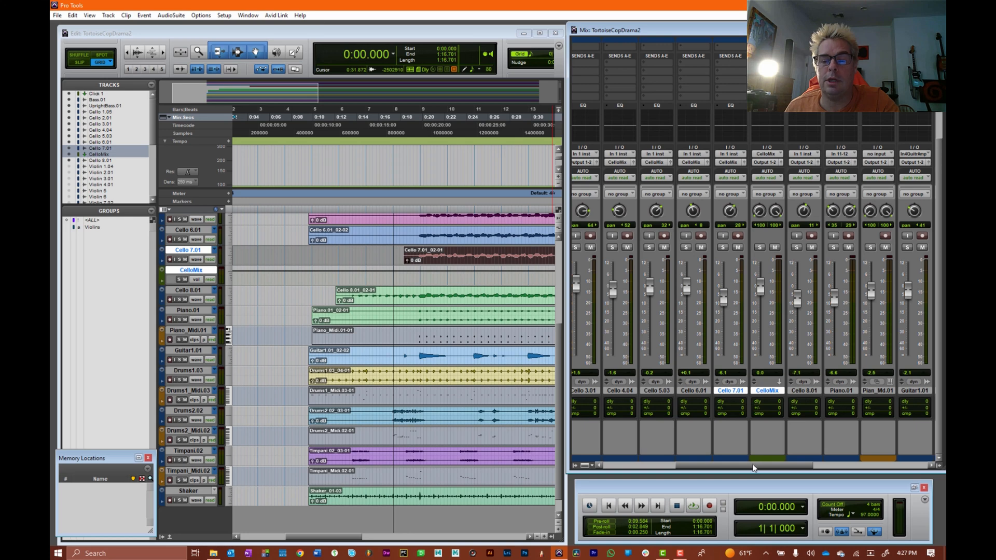
pyautogui.moveTo(754, 468); pyautogui.dragTo(717, 467)
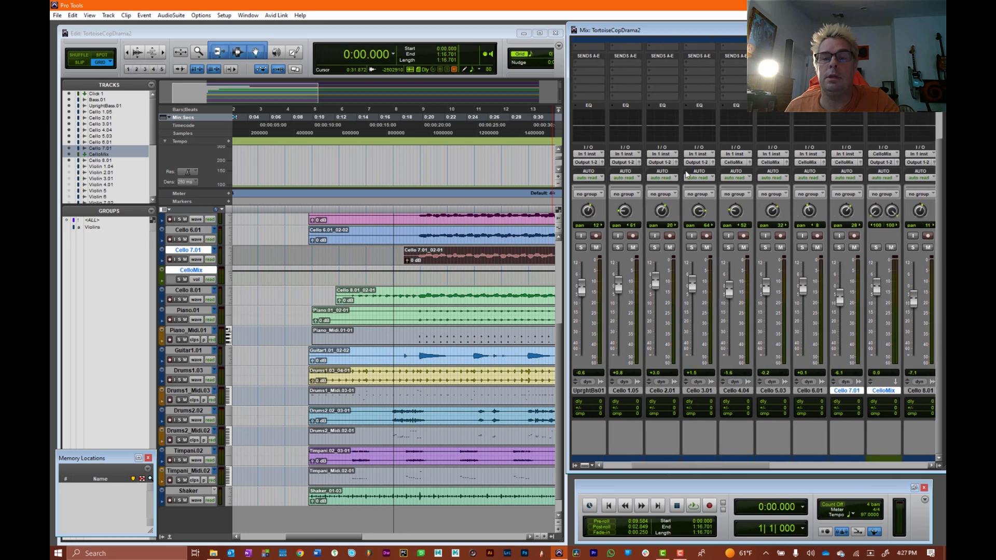
pyautogui.click(699, 160)
pyautogui.moveTo(728, 189)
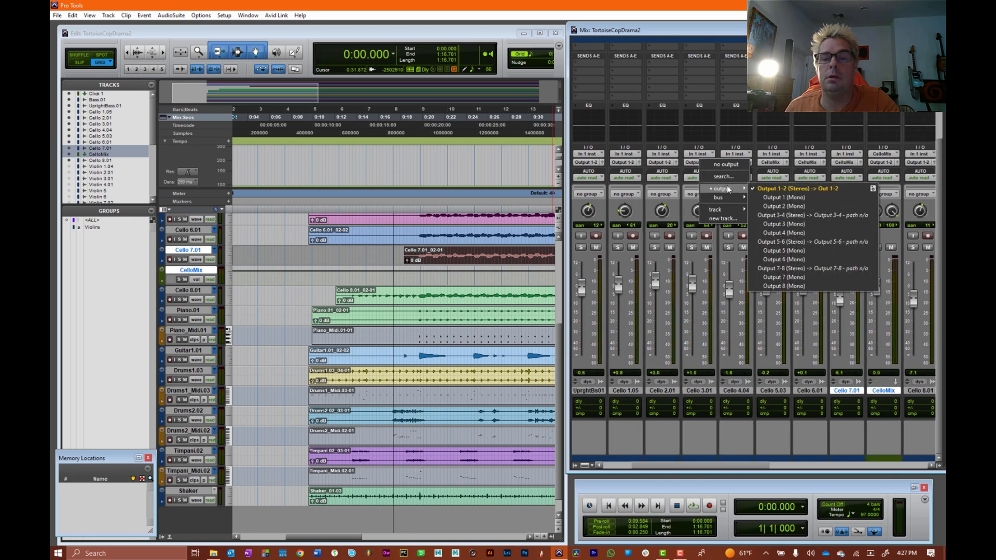
pyautogui.moveTo(724, 213)
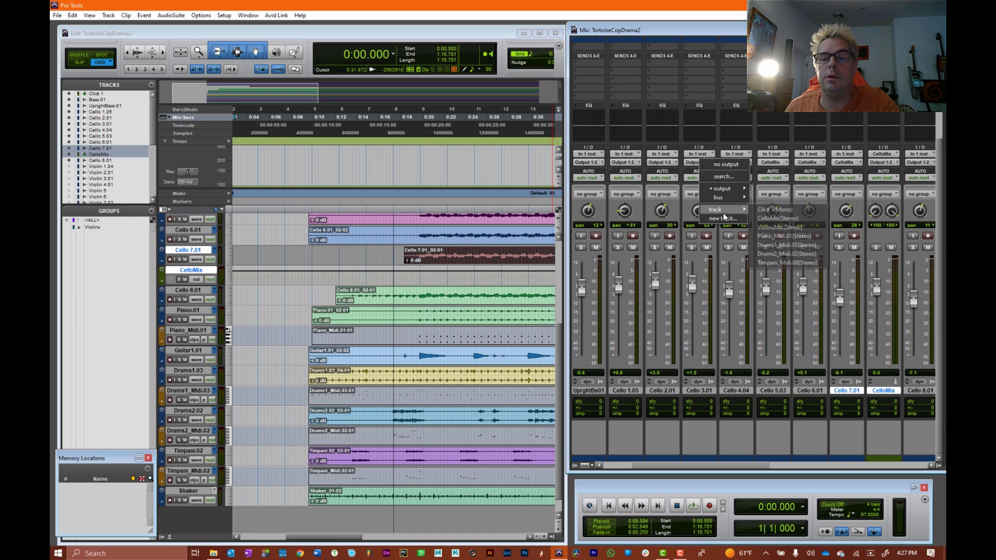
pyautogui.click(786, 218)
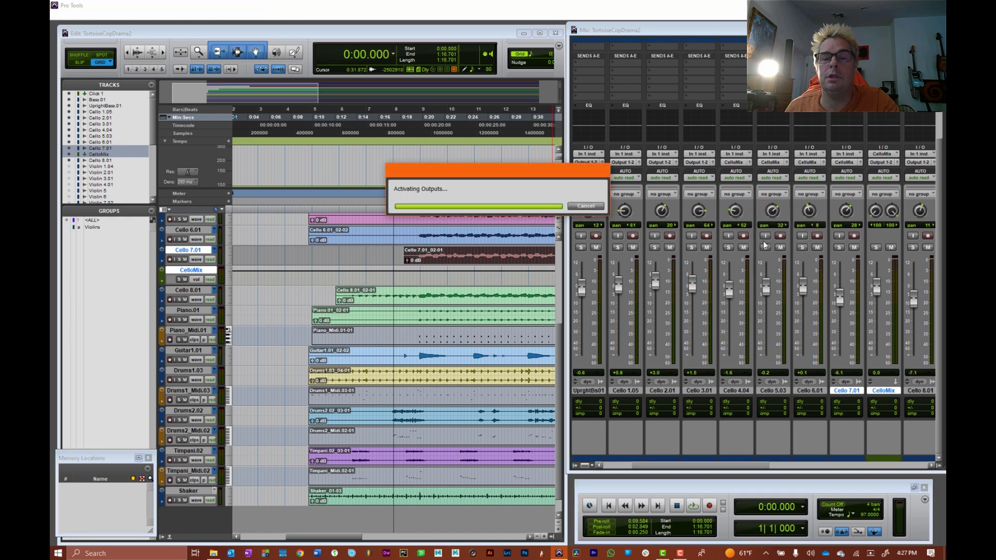
# Route the outputs of Cello 2.01 and Cello 1.05 to the CelloMix track.
pyautogui.click(661, 162)
pyautogui.moveTo(683, 207)
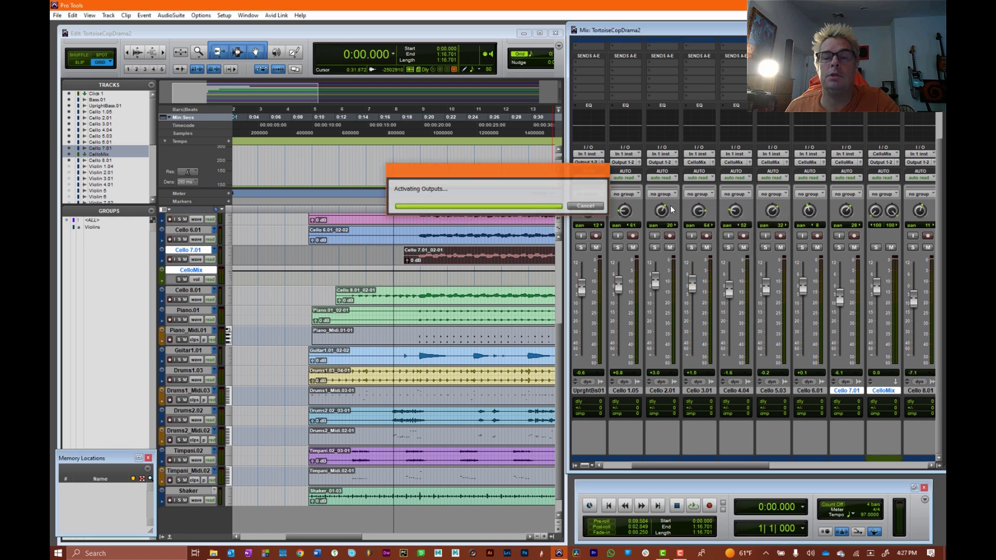
pyautogui.click(623, 162)
pyautogui.moveTo(647, 210)
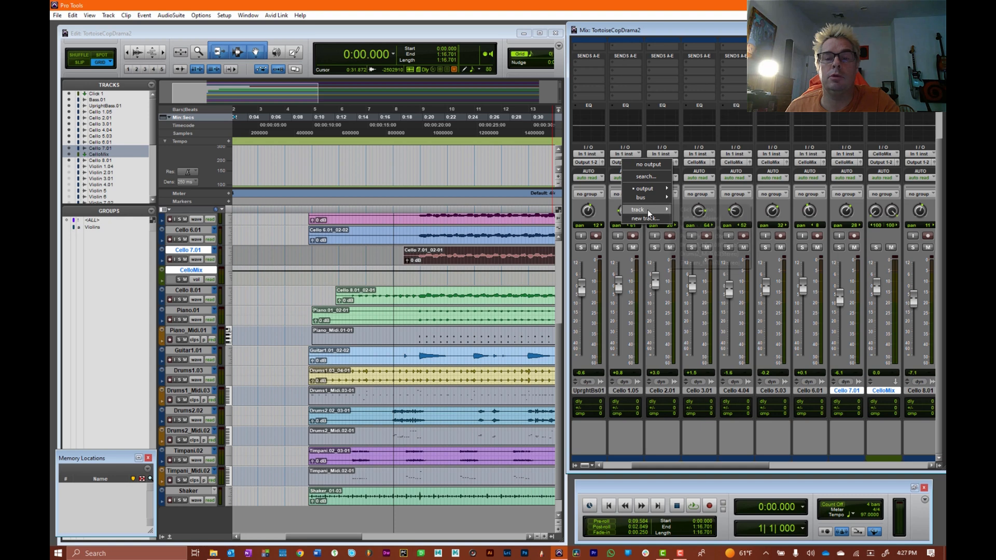
pyautogui.click(702, 219)
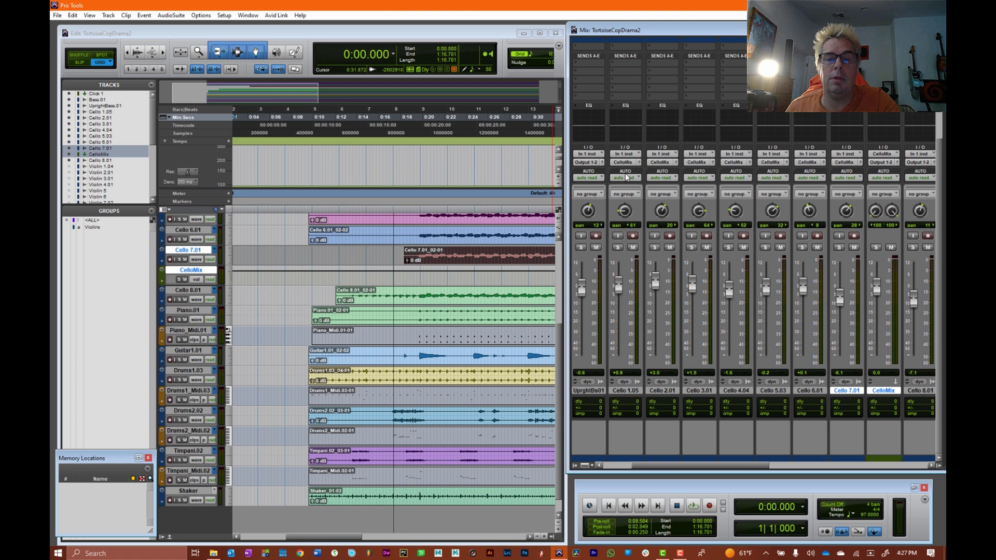
# Group the tracks from Cello 1.05 through CelloMix as a Mix/Edit group named Cellos.
pyautogui.scroll(5, 190, 244)
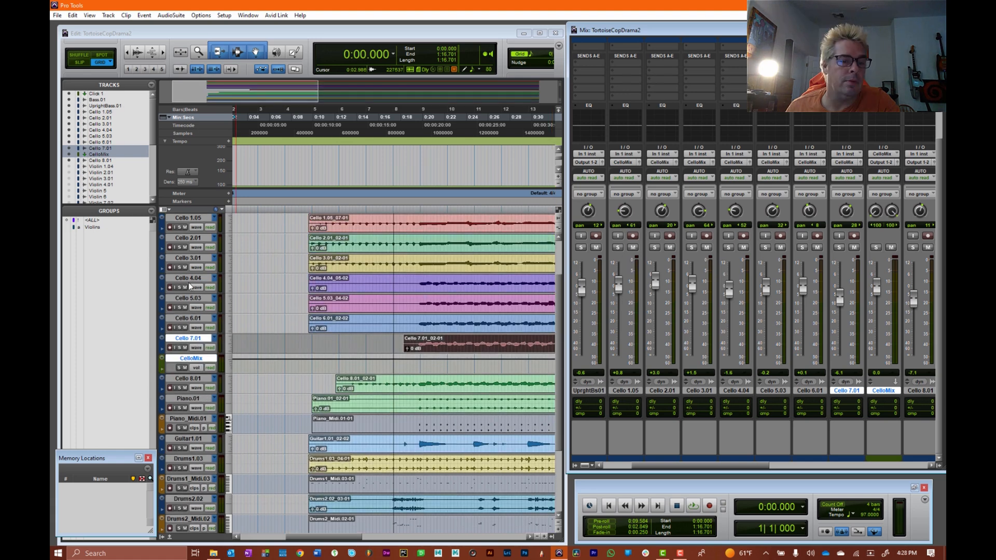
pyautogui.click(187, 238)
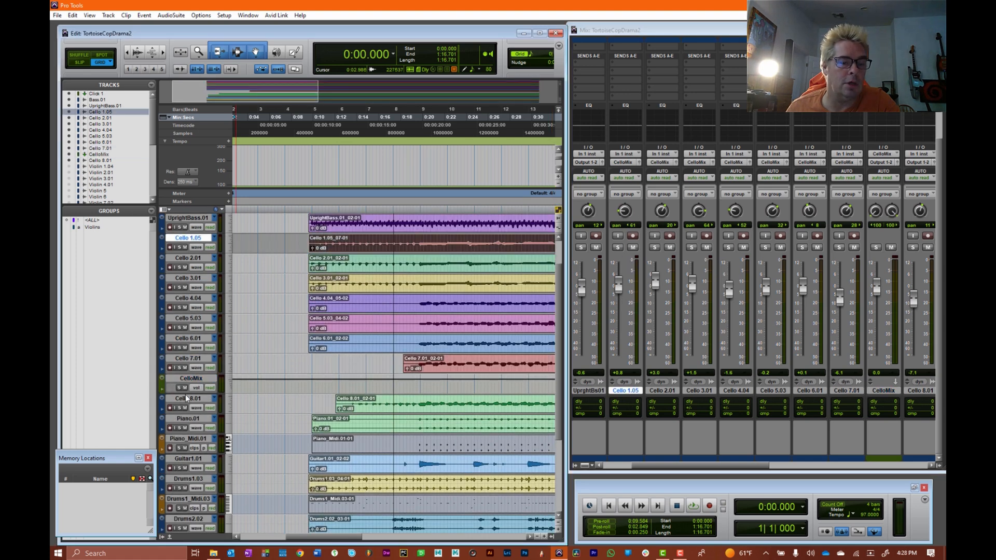
pyautogui.keyDown('shift'); pyautogui.click(195, 378); pyautogui.keyUp('shift')
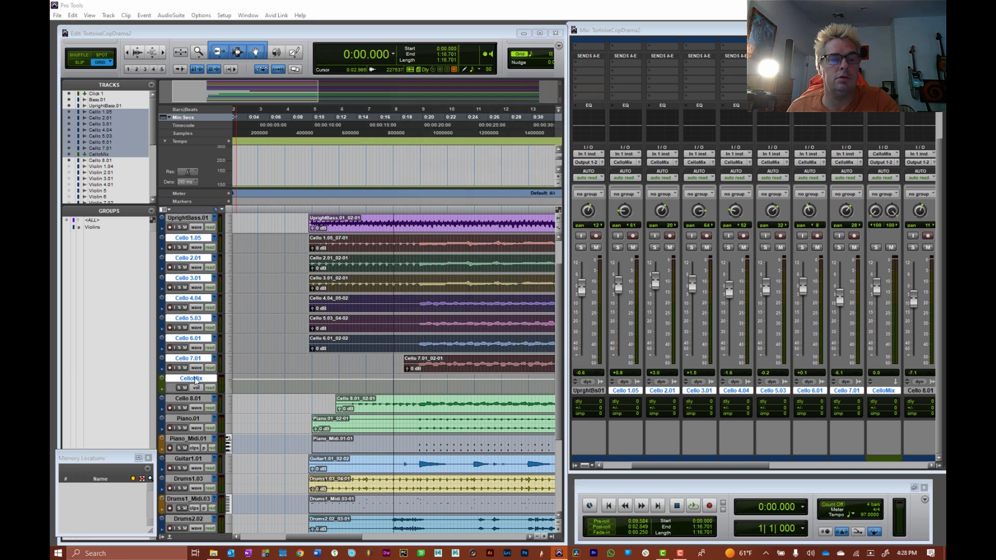
pyautogui.hotkey('ctrl', 'g')
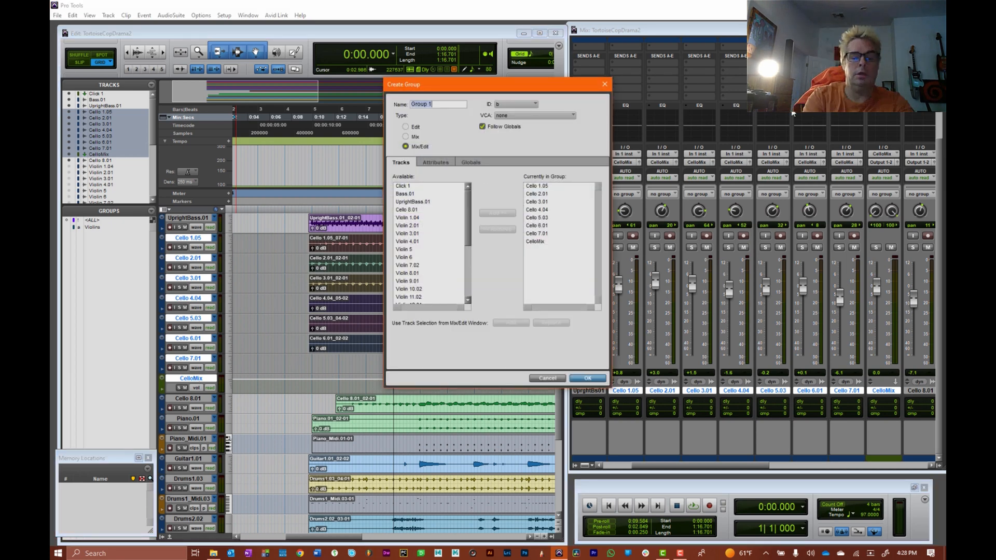
pyautogui.write('Cellos')
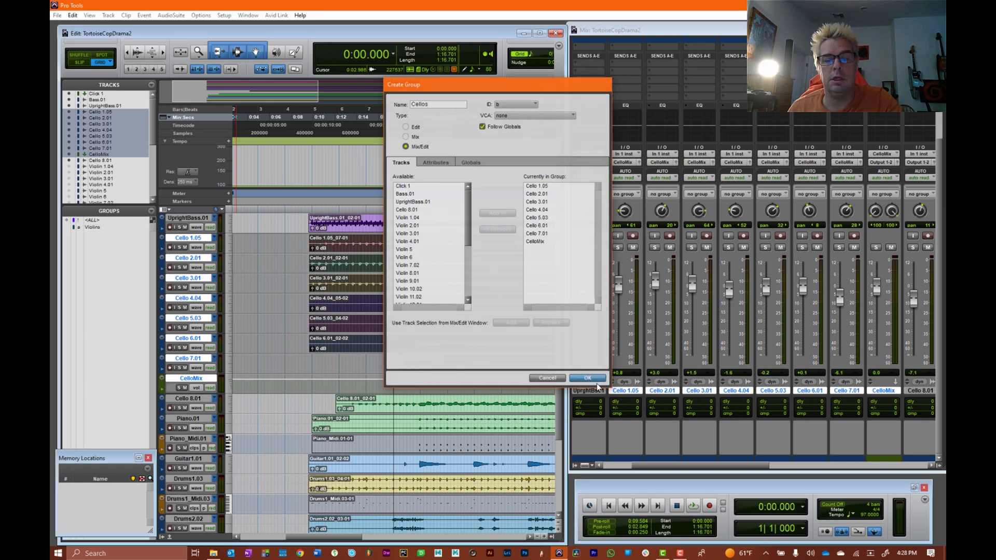
pyautogui.press('Return')
# Hide all tracks in the Cellos group.
pyautogui.click(116, 234)
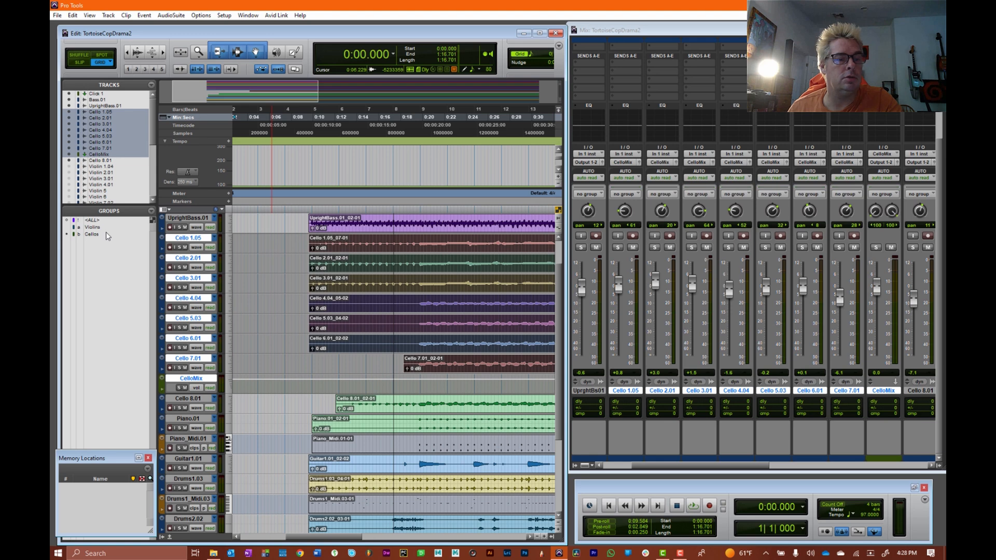
pyautogui.rightClick(94, 237)
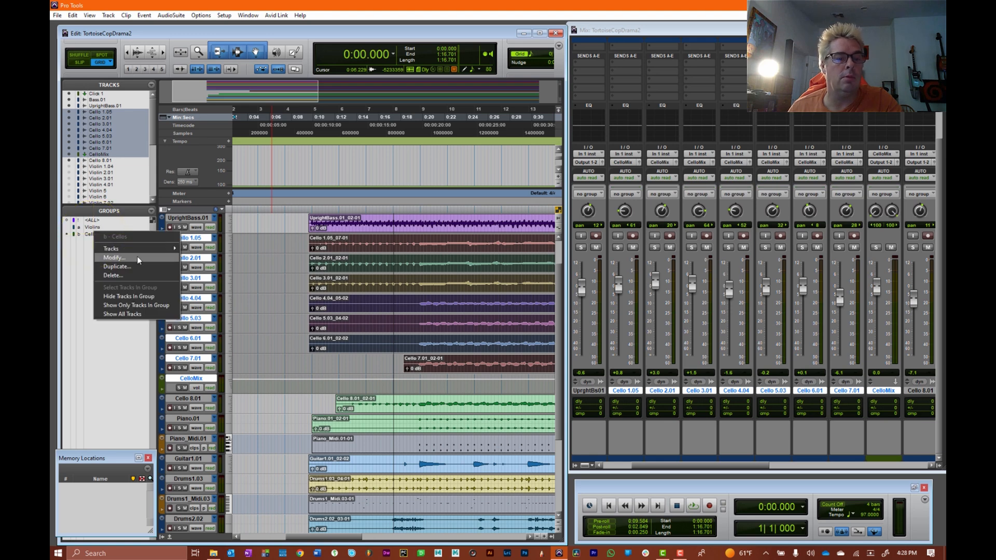
pyautogui.click(134, 297)
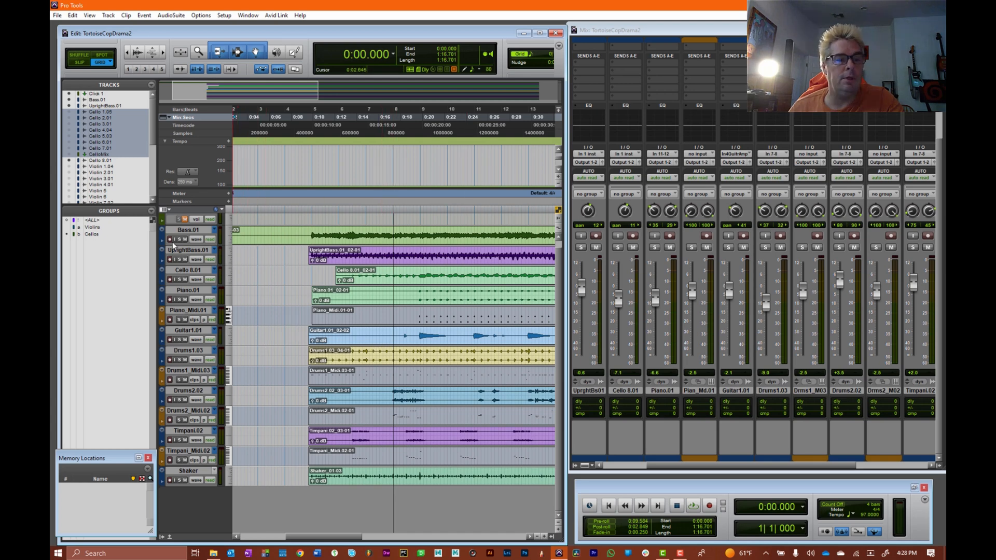
# Move the Guitar1.01 track directly below Bass.01 in the track order.
pyautogui.click(188, 230)
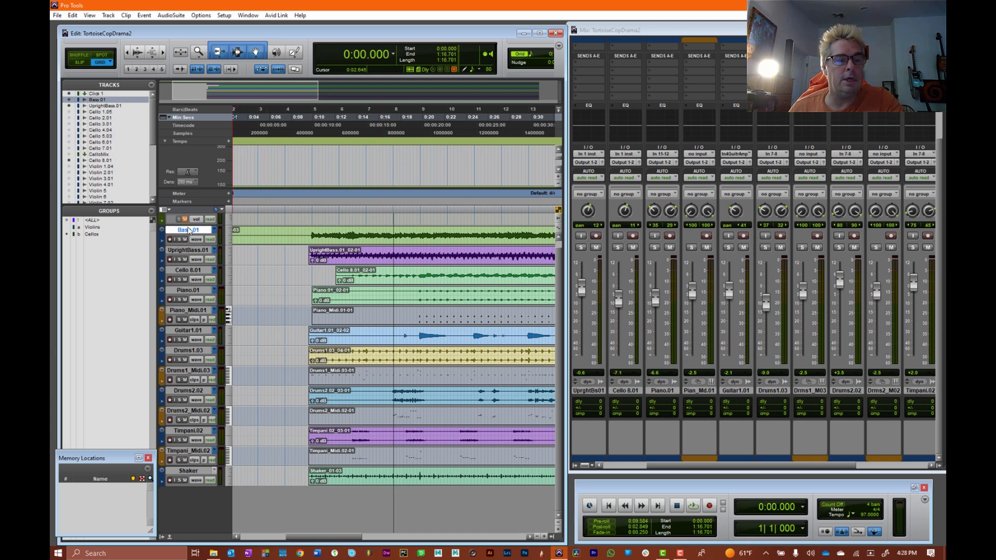
pyautogui.keyDown('ctrl'); pyautogui.click(190, 331); pyautogui.keyUp('ctrl')
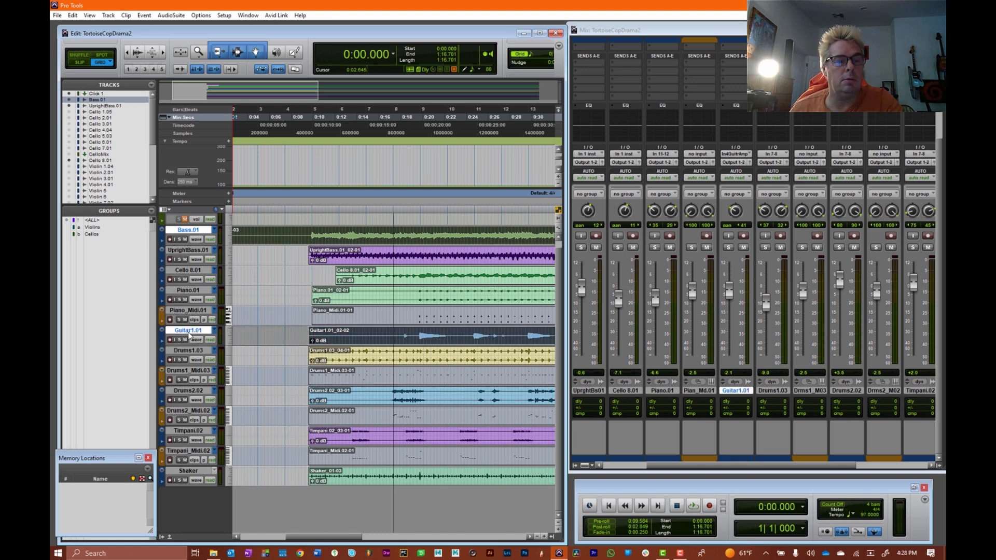
pyautogui.moveTo(189, 331); pyautogui.dragTo(191, 292)
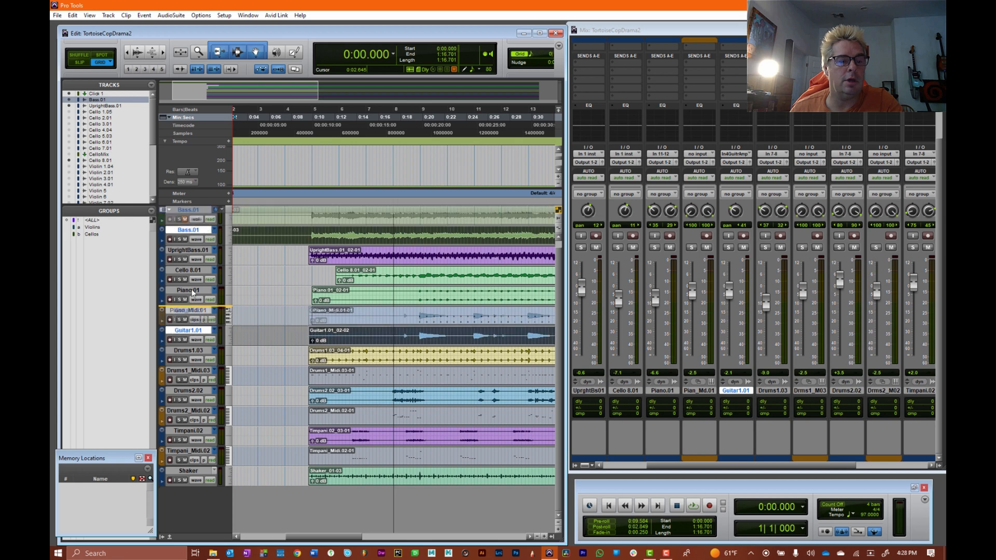
pyautogui.moveTo(198, 249); pyautogui.dragTo(197, 245)
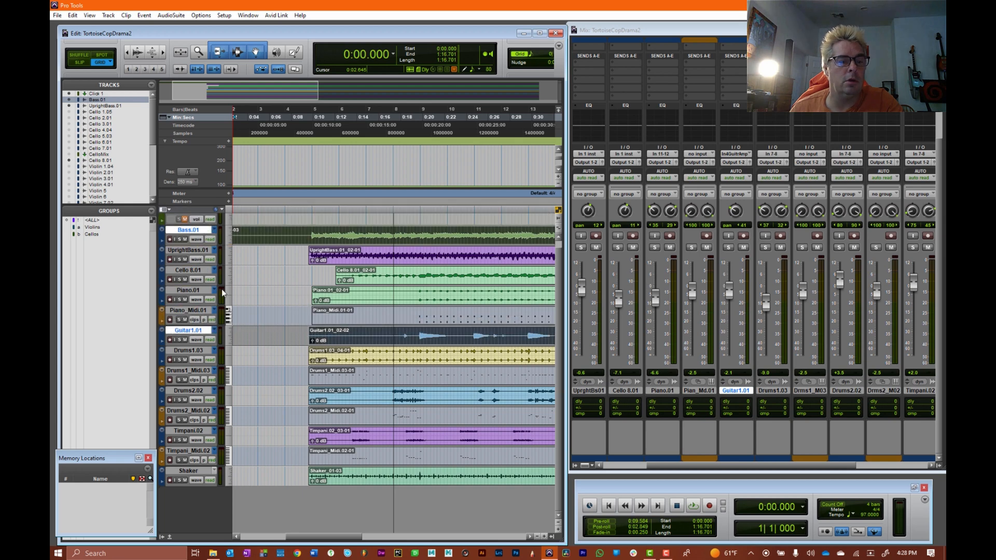
pyautogui.scroll(1, 187, 265)
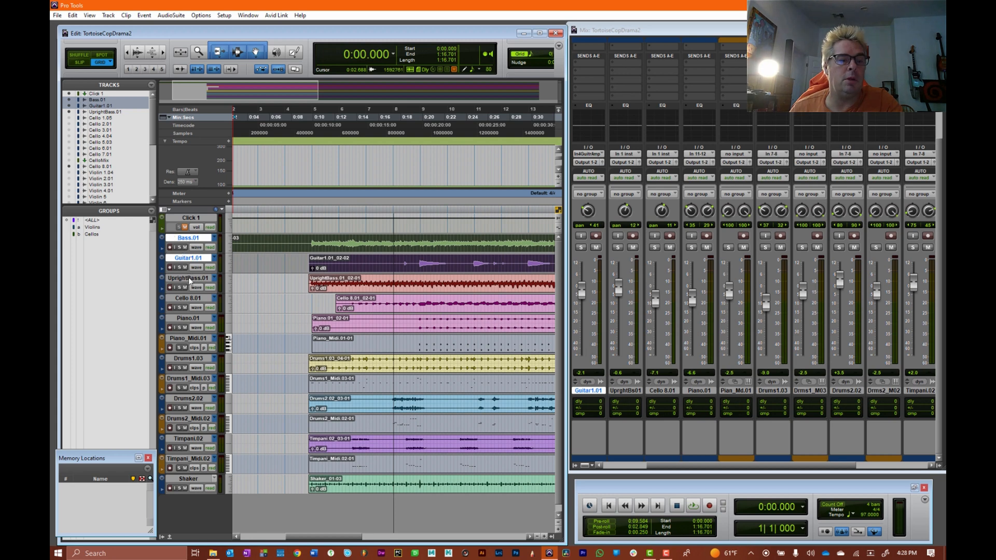
# Route the output of Cello 8.01 to the CelloMix track.
pyautogui.click(189, 300)
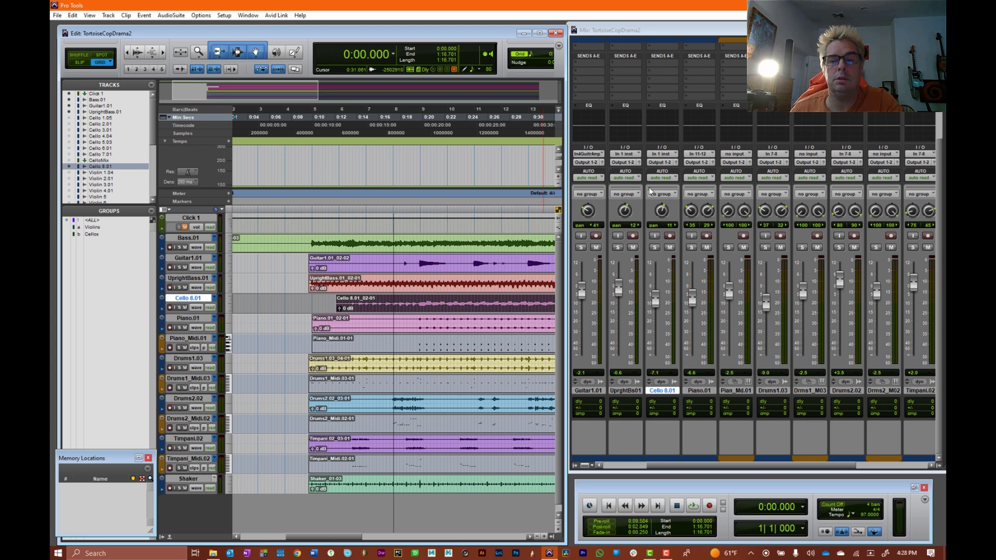
pyautogui.click(663, 163)
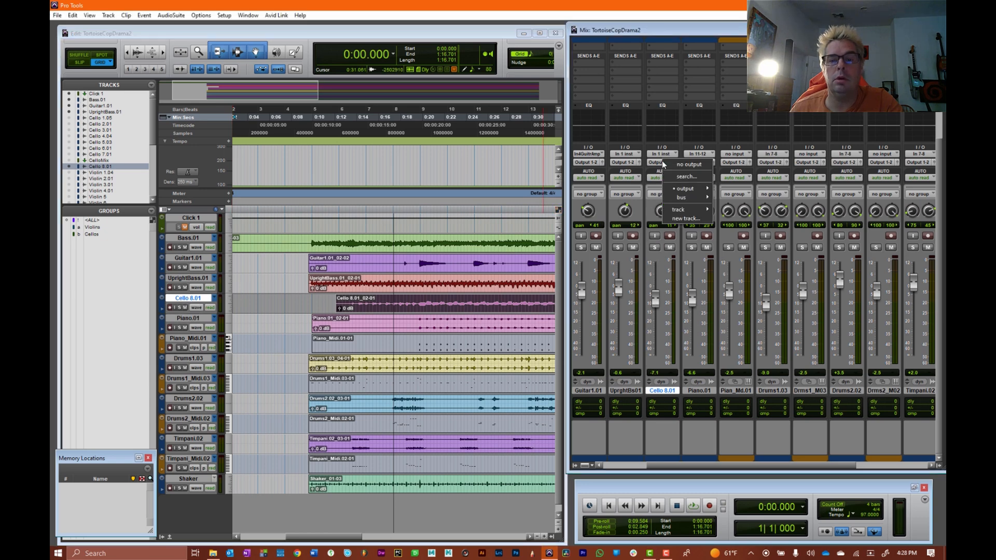
pyautogui.moveTo(692, 209)
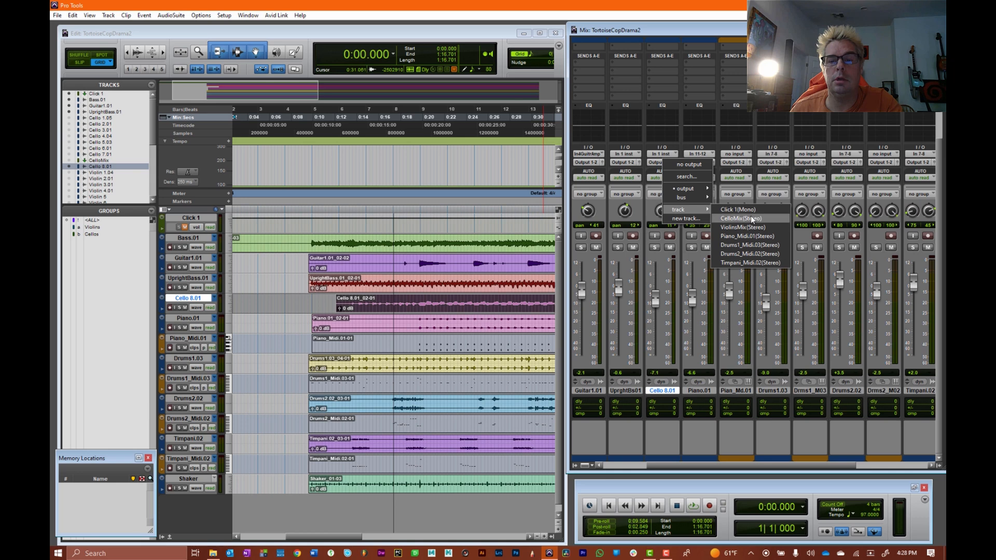
pyautogui.click(551, 188)
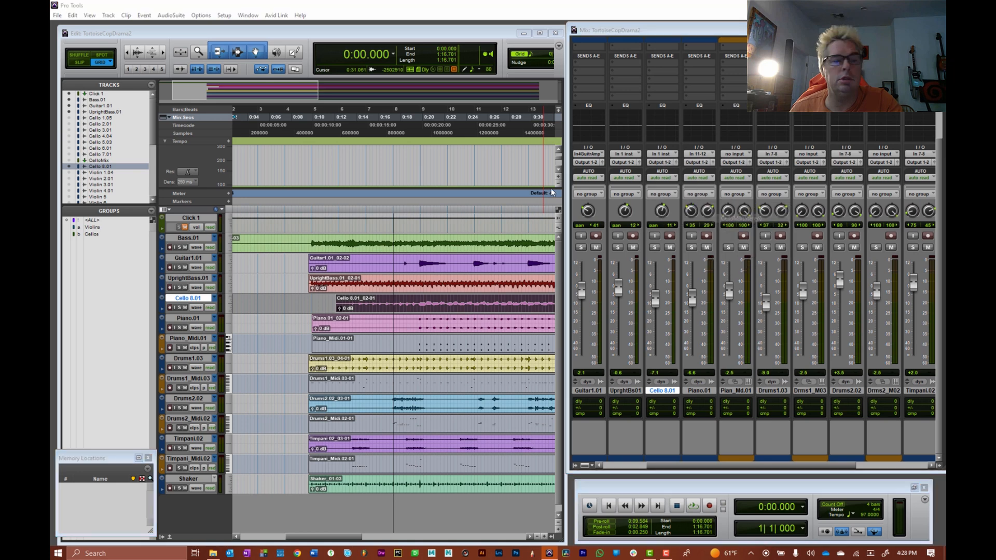
# Modify the Cellos group to include the Cello 8.01 track.
pyautogui.rightClick(89, 234)
pyautogui.click(106, 258)
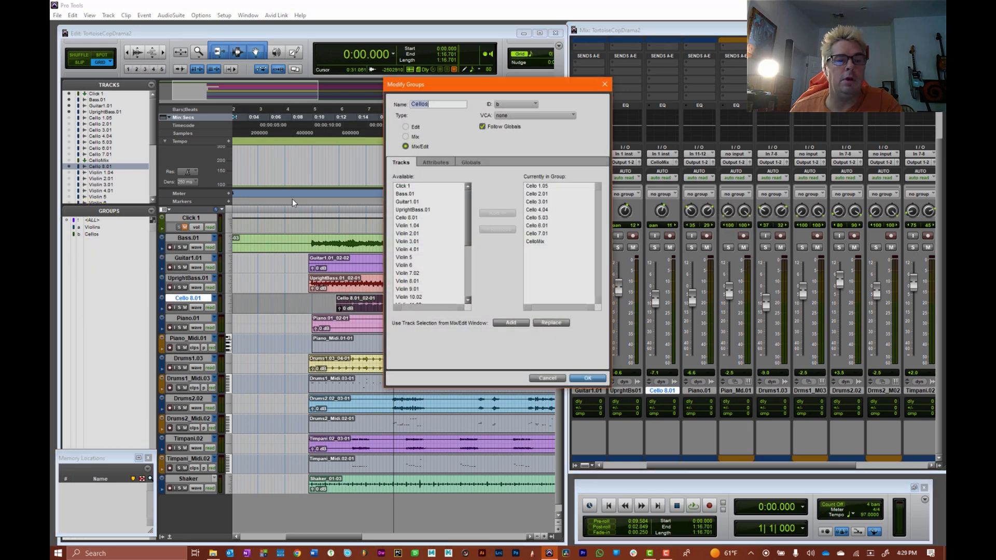
pyautogui.click(414, 218)
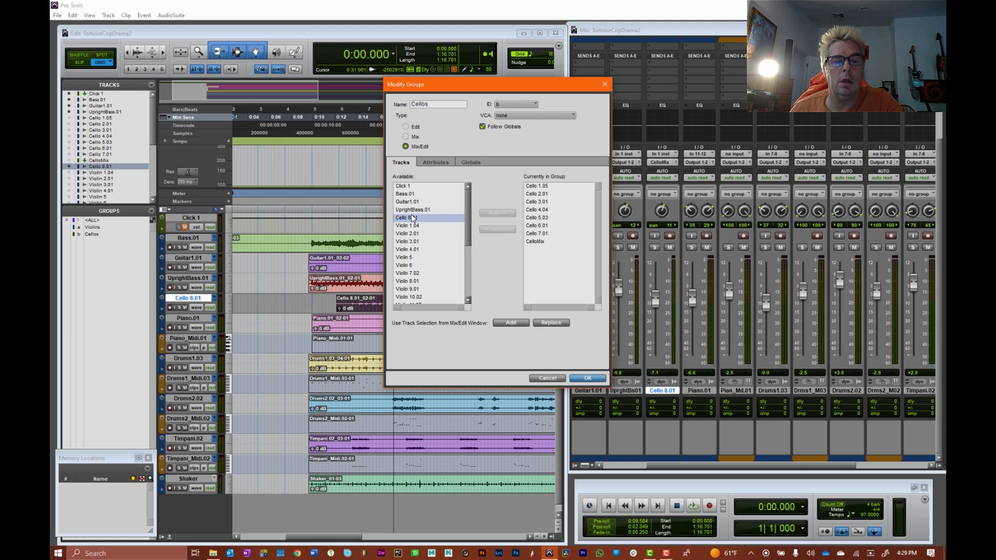
pyautogui.click(496, 213)
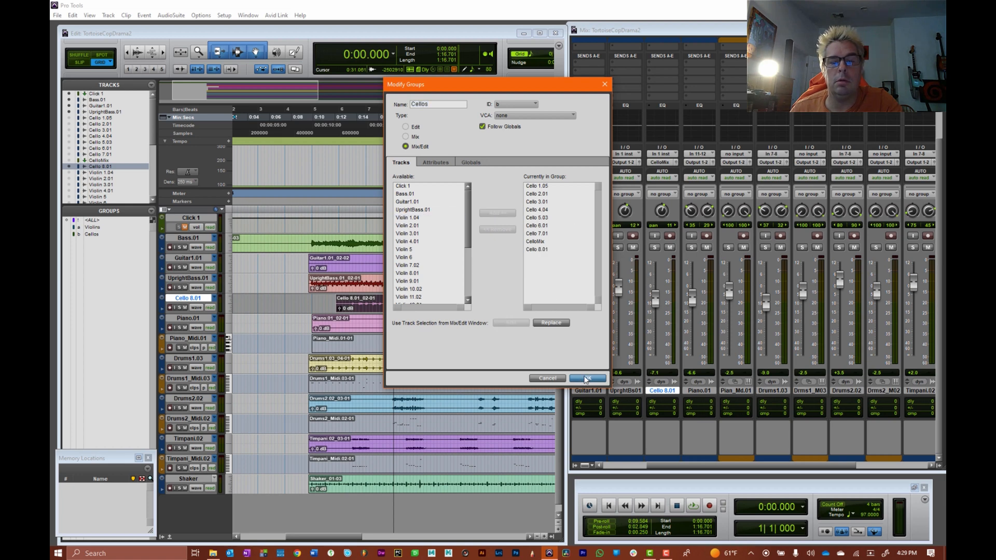
pyautogui.click(536, 250)
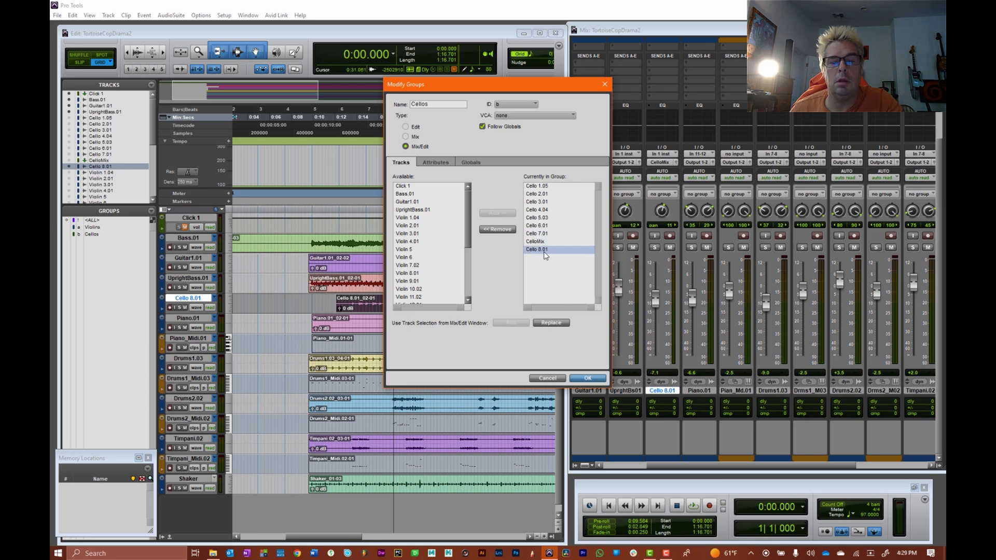
pyautogui.click(593, 381)
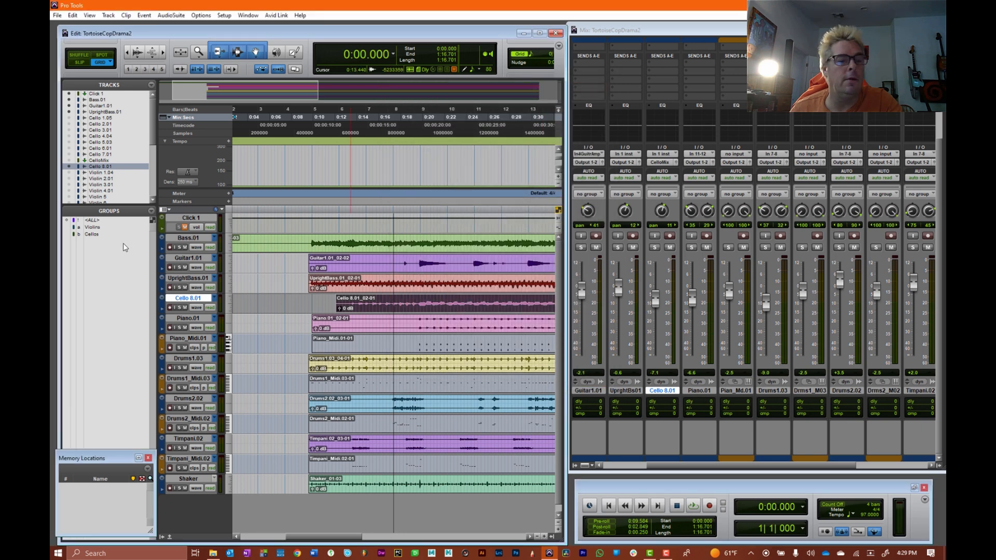
pyautogui.rightClick(100, 238)
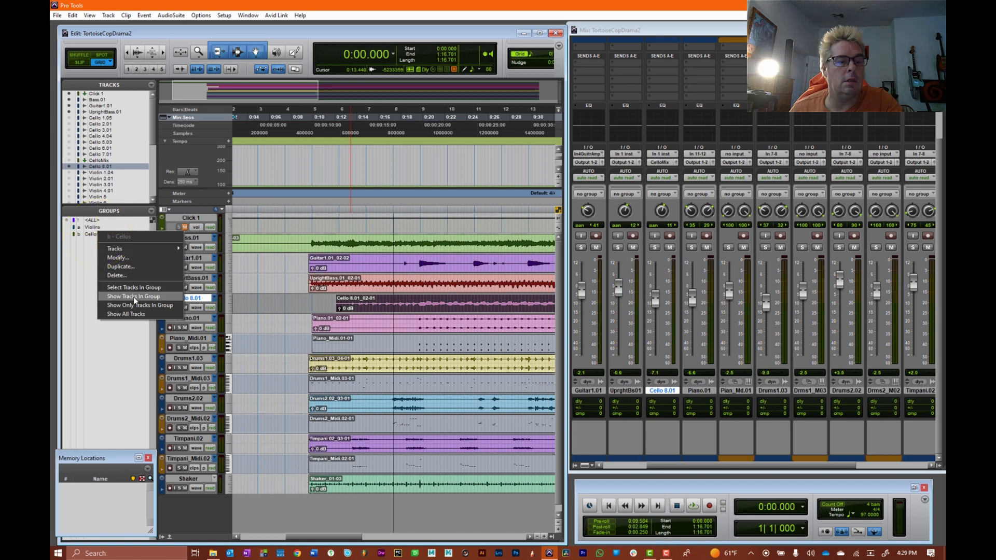
pyautogui.click(88, 257)
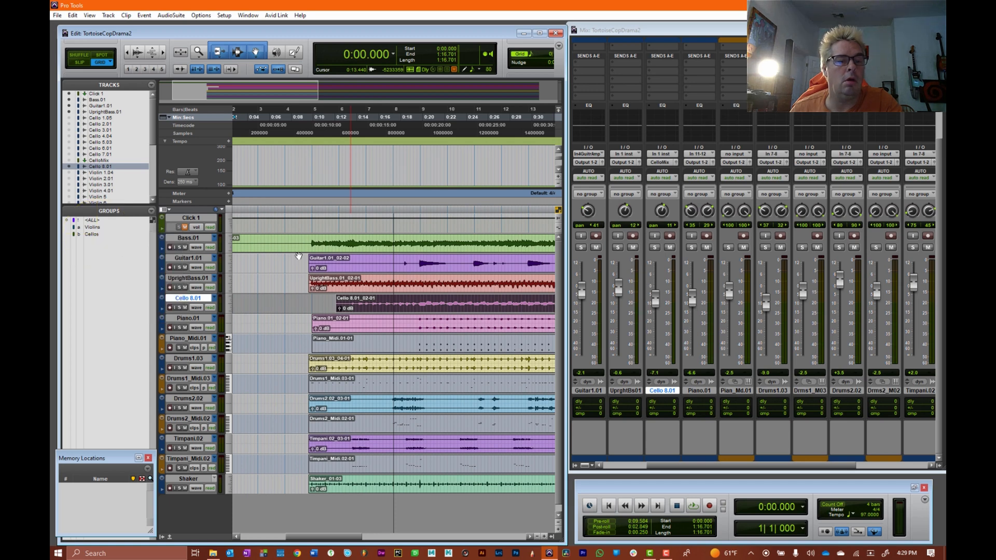
pyautogui.click(191, 278)
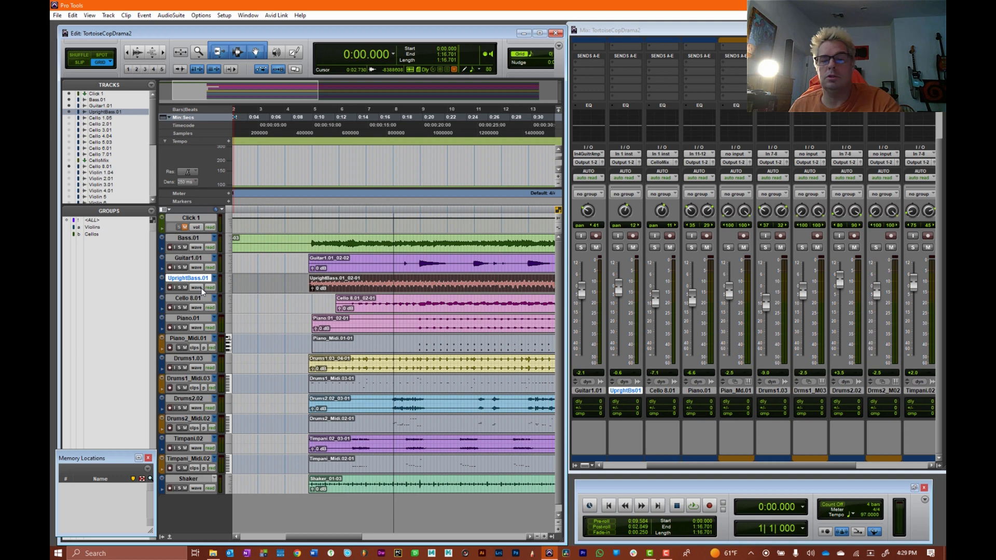
pyautogui.click(193, 259)
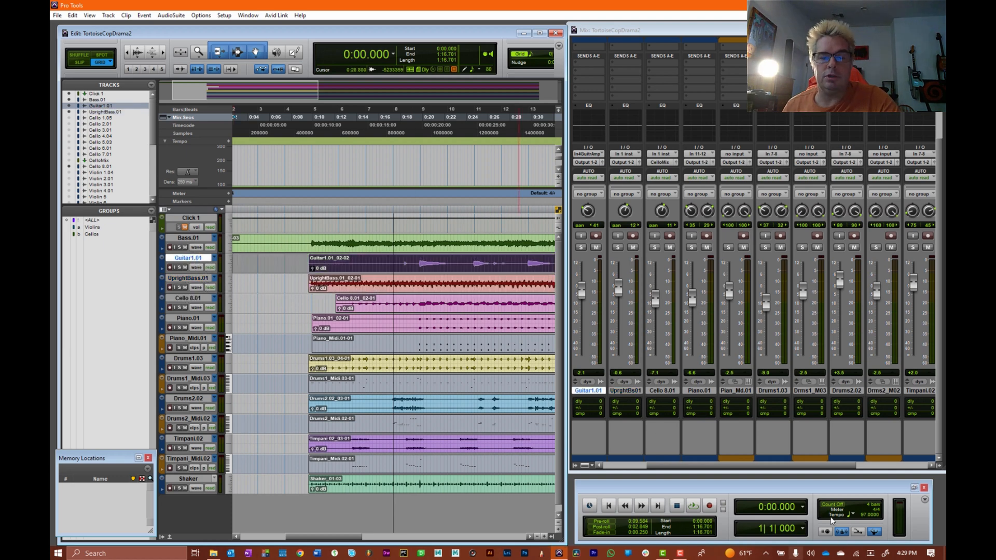
# Route the output of Guitar1.01 to a new stereo aux input track named GuitarsMix, created next to the current track.
pyautogui.moveTo(695, 466); pyautogui.dragTo(655, 465)
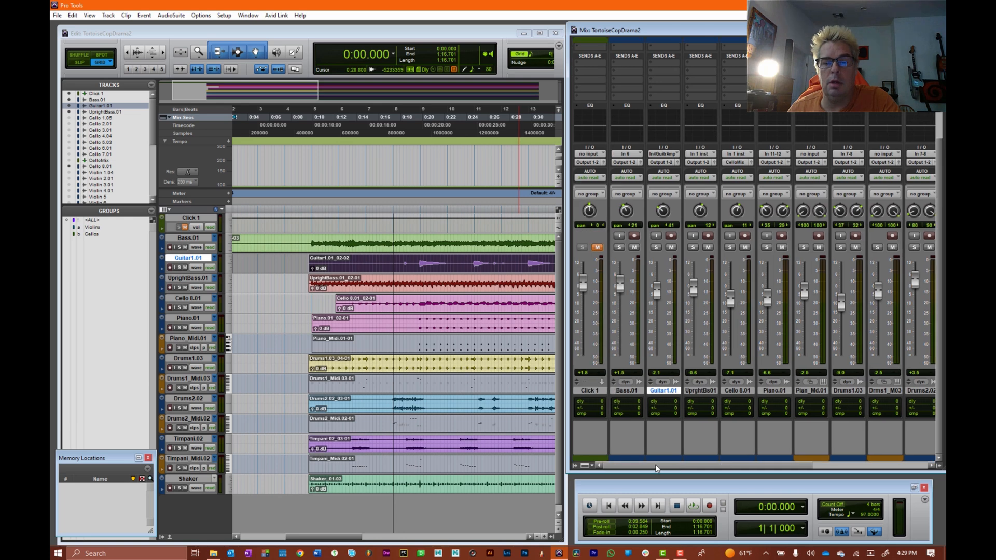
pyautogui.click(665, 161)
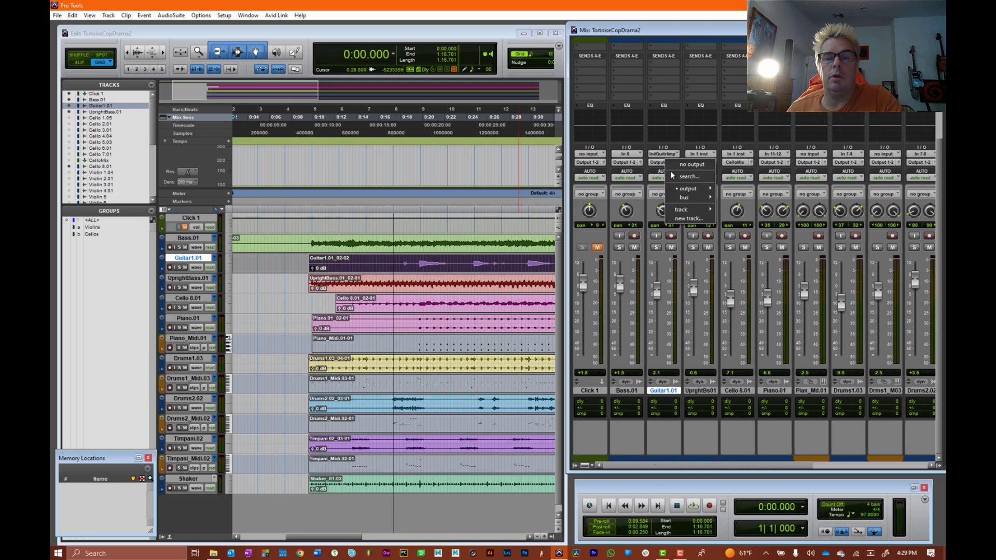
pyautogui.click(682, 217)
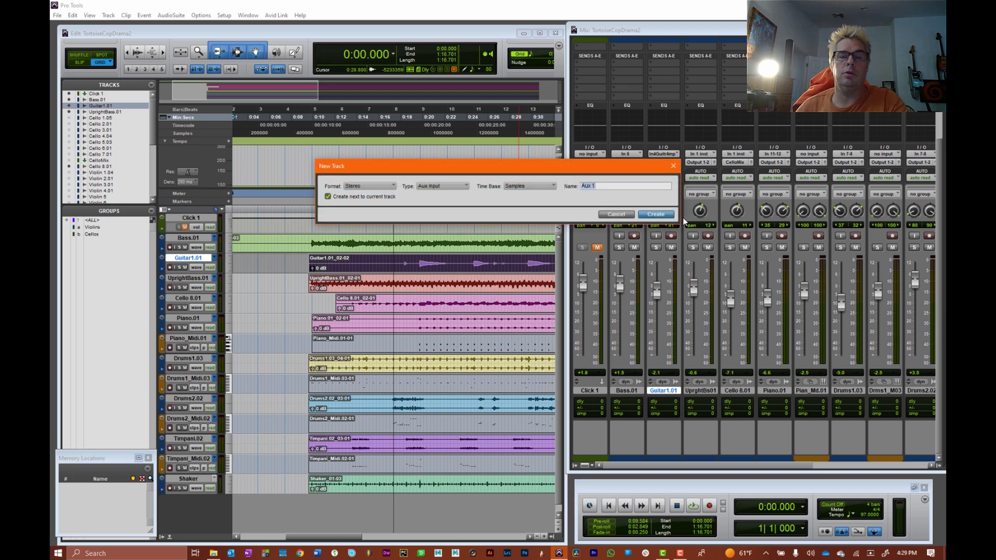
pyautogui.write('Guitar')
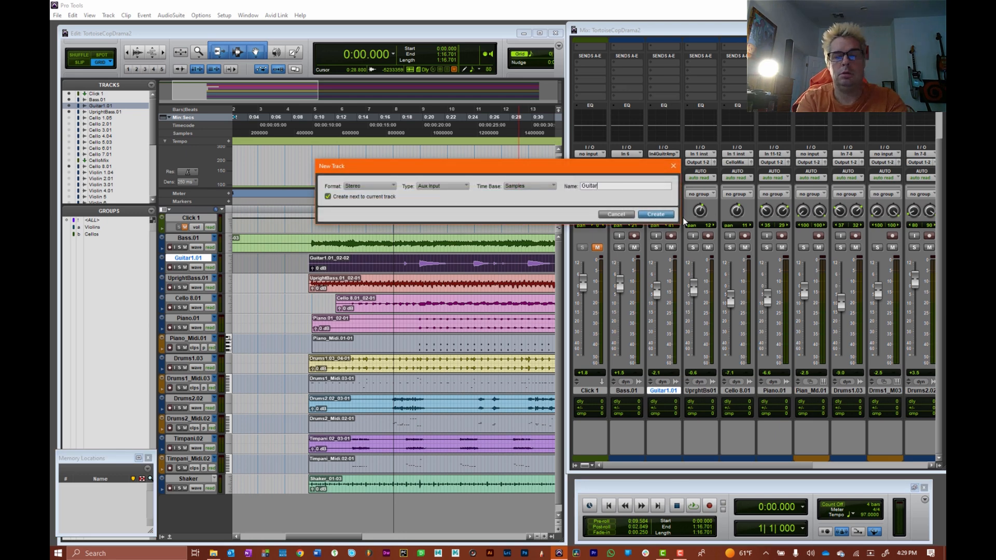
pyautogui.write('sMix')
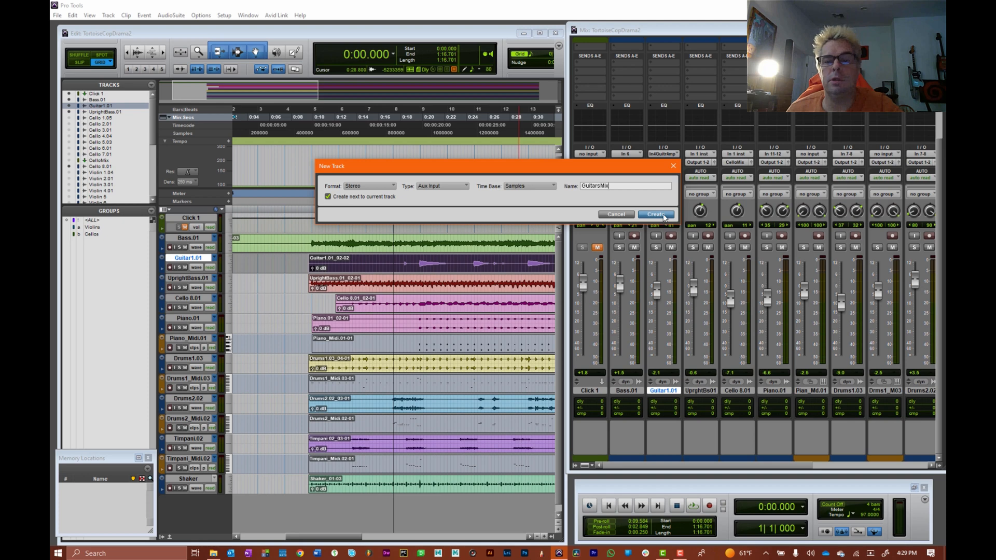
pyautogui.click(656, 214)
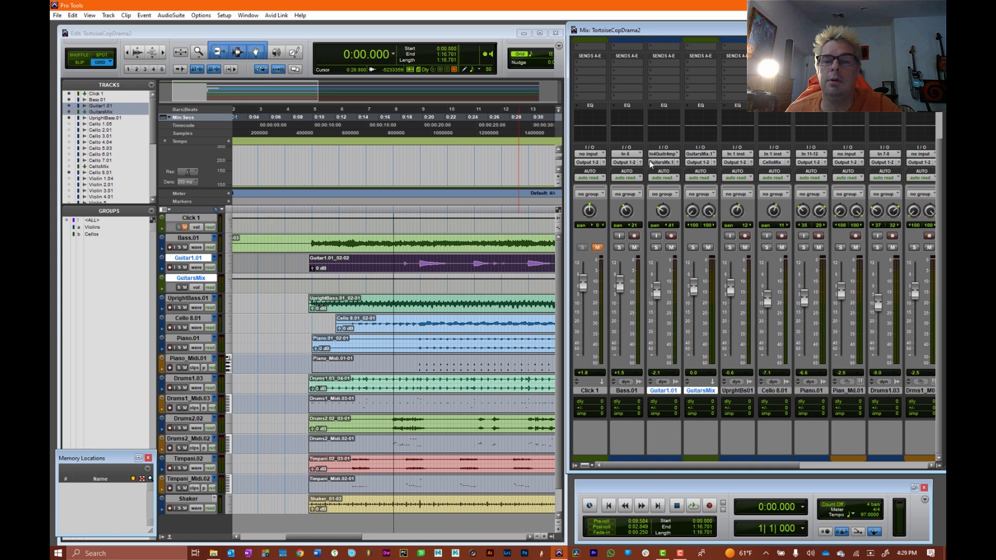
# Route the output of Bass.01 to the GuitarsMix track.
pyautogui.click(623, 163)
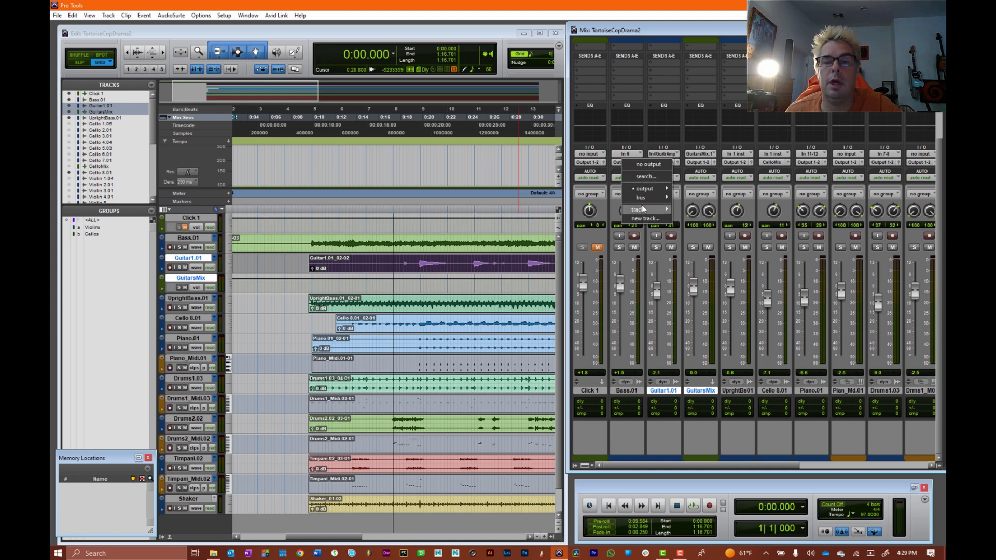
pyautogui.moveTo(646, 209)
pyautogui.click(703, 220)
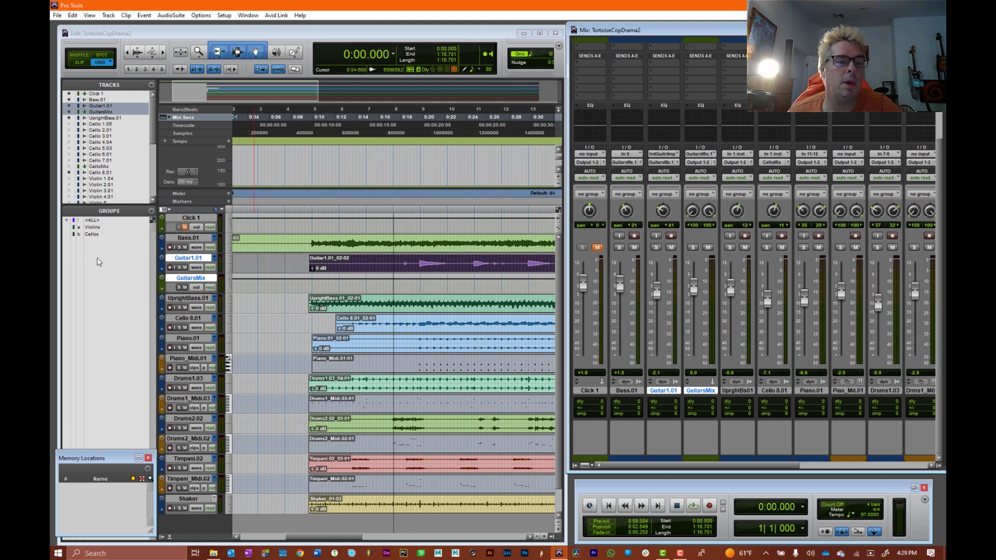
# Create a Mix/Edit group named Guitars from the Bass.01, Guitar1.01 and GuitarsMix tracks.
pyautogui.click(185, 239)
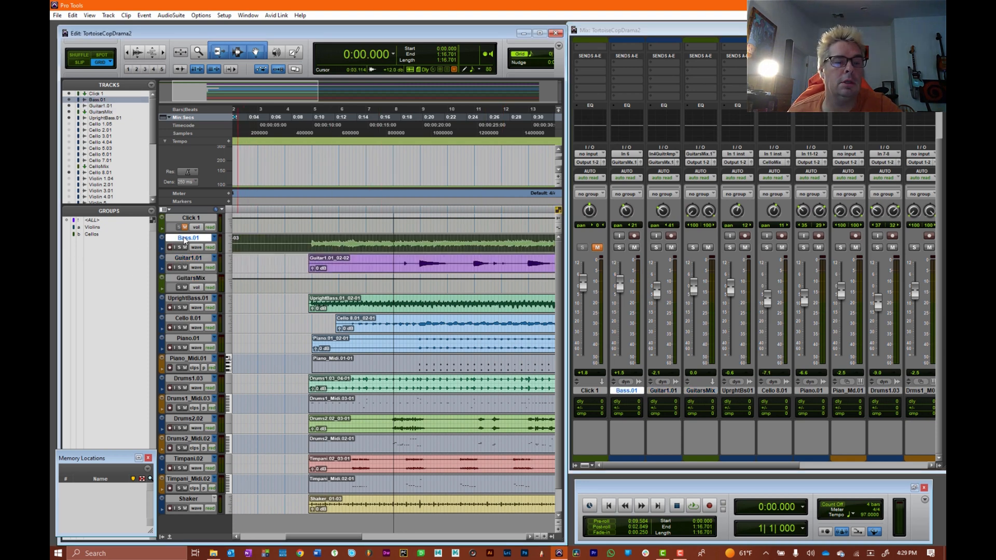
pyautogui.keyDown('shift'); pyautogui.click(187, 280); pyautogui.keyUp('shift')
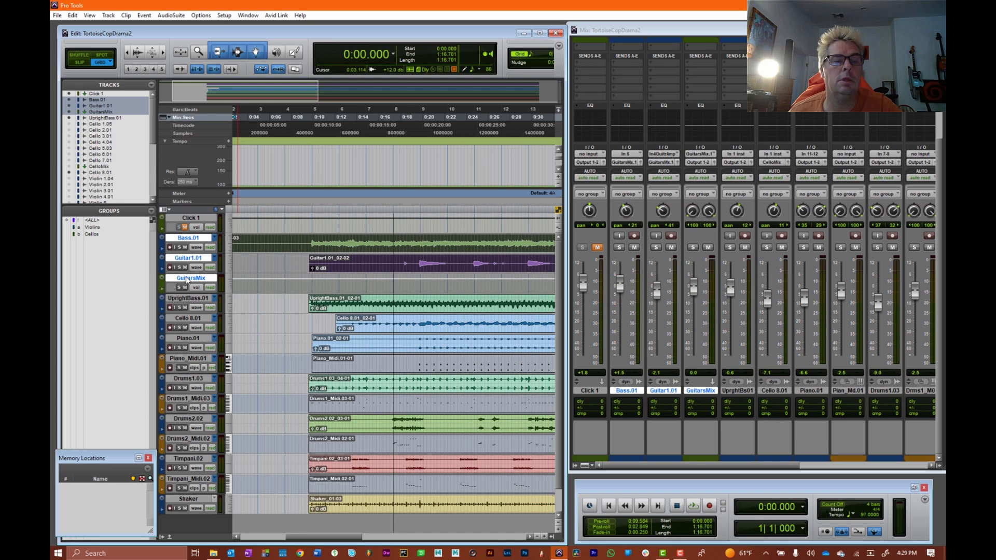
pyautogui.hotkey('ctrl', 'g')
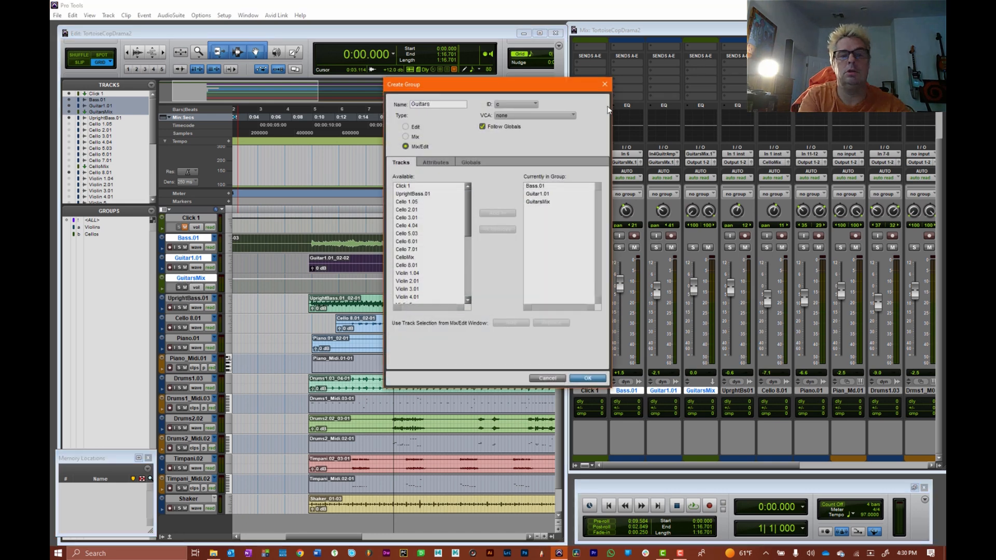
pyautogui.click(595, 380)
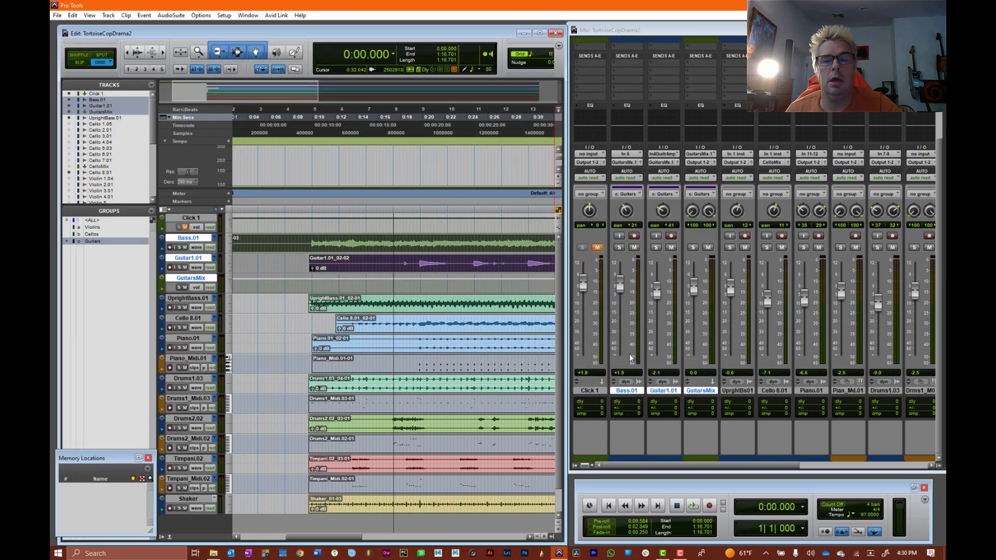
# Hide the Click 1 track and make it inactive.
pyautogui.click(593, 391)
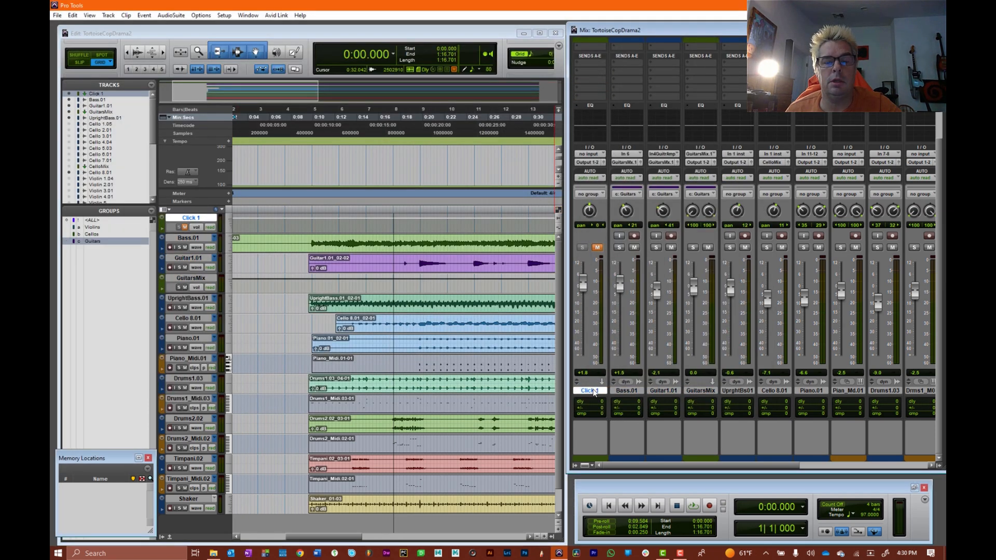
pyautogui.rightClick(594, 391)
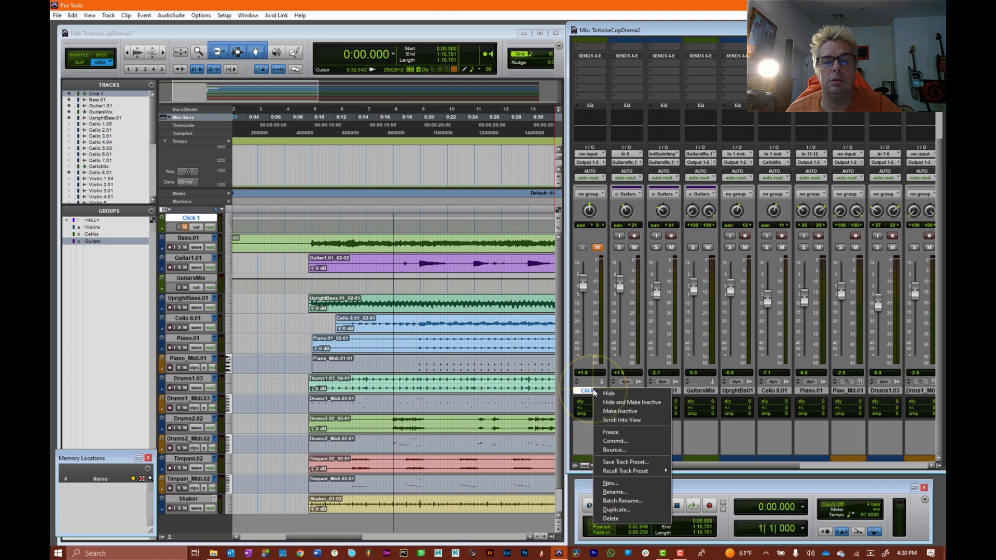
pyautogui.click(667, 404)
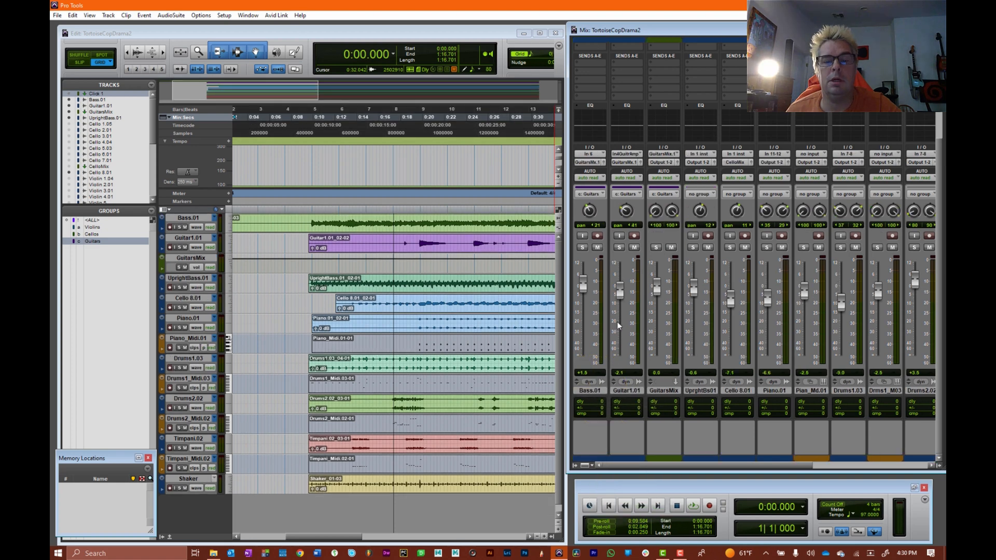
# Hide all tracks in the Guitars group.
pyautogui.click(87, 243)
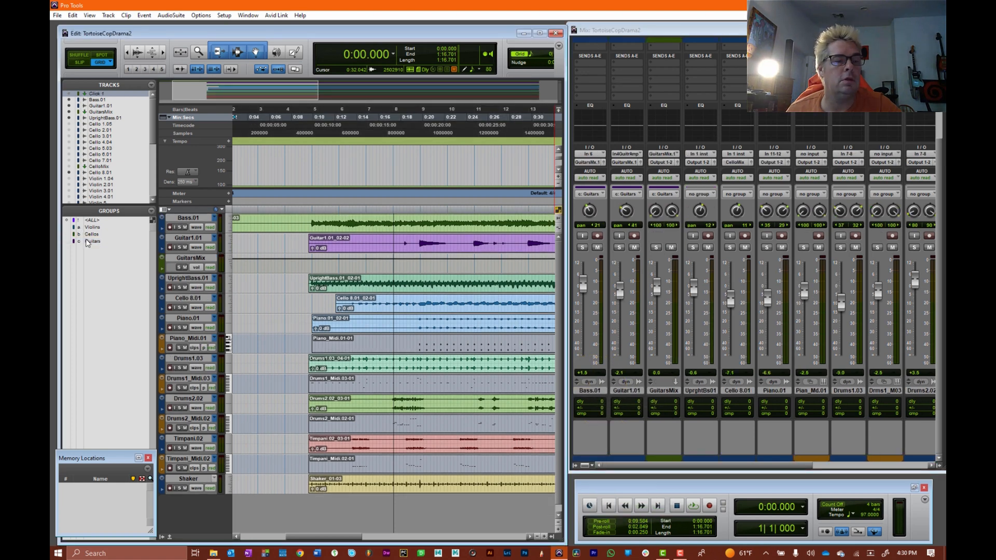
pyautogui.rightClick(87, 243)
pyautogui.click(123, 305)
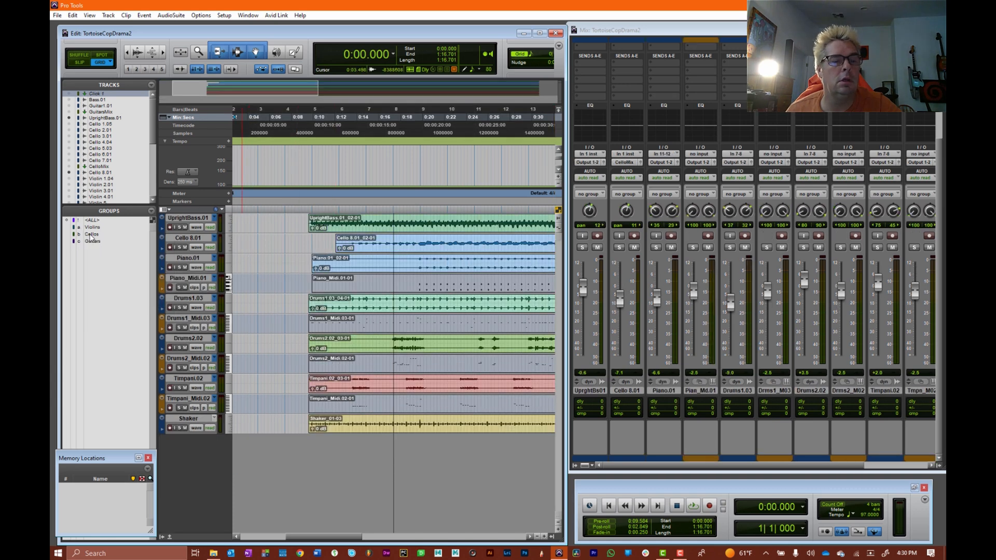
# Show the tracks of the Cellos group and hide them all again, including Cello 8.01.
pyautogui.rightClick(91, 237)
pyautogui.click(137, 296)
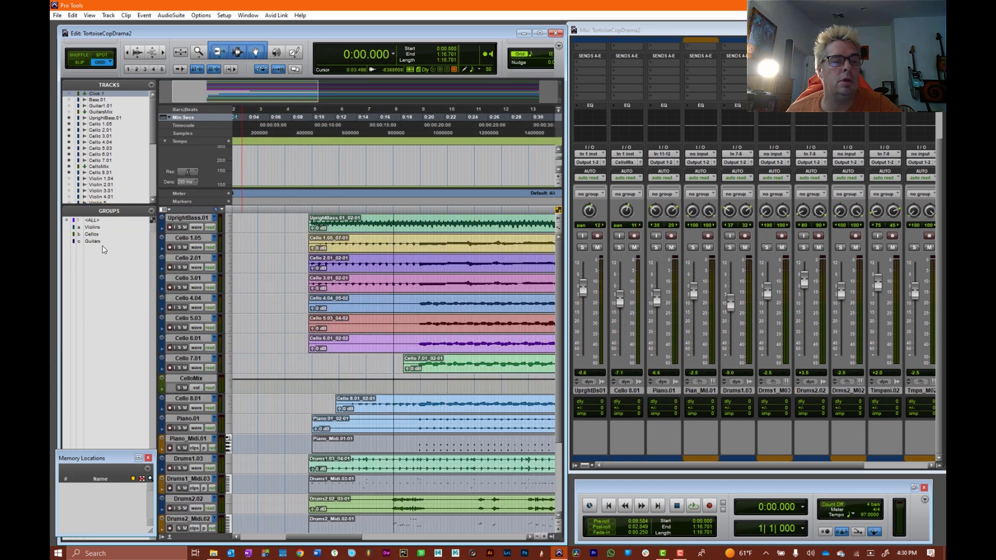
pyautogui.rightClick(91, 236)
pyautogui.click(144, 297)
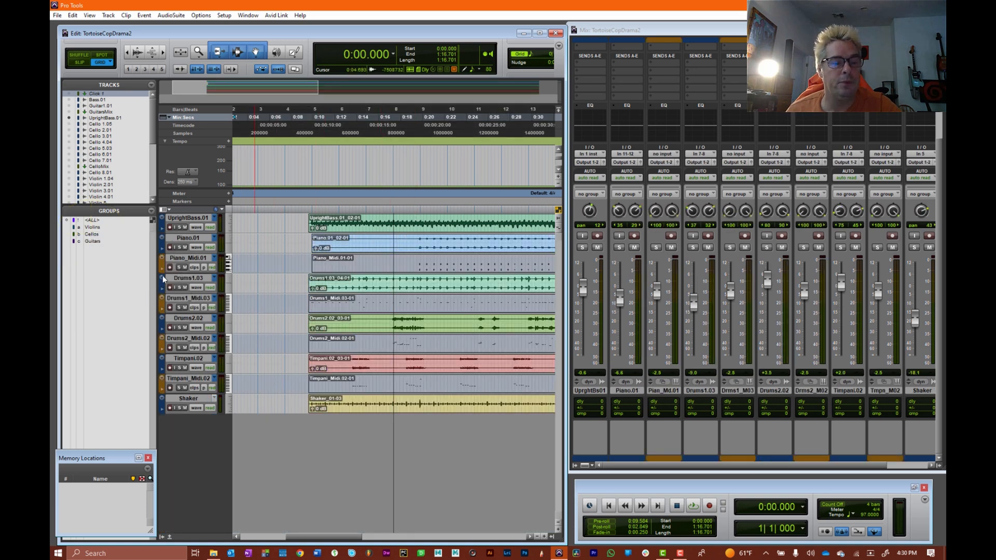
# Route the output of the Shaker track to a new stereo aux input track named PercussionMix, created next to it.
pyautogui.click(189, 399)
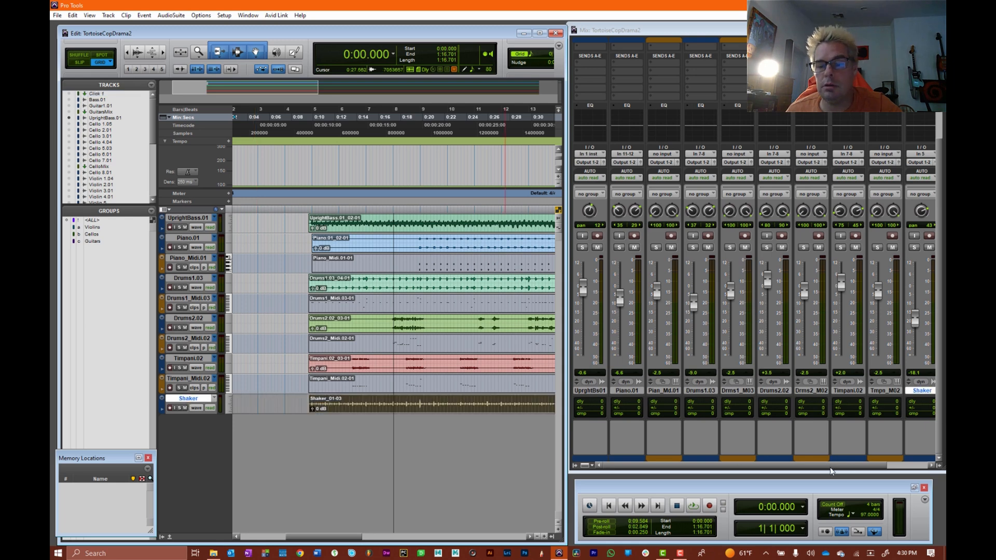
pyautogui.moveTo(831, 467); pyautogui.dragTo(899, 469)
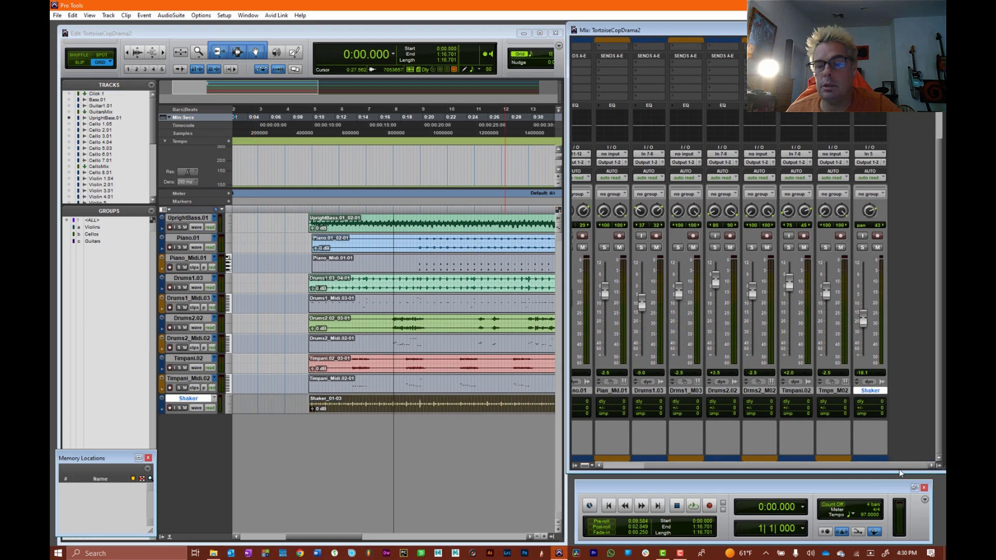
pyautogui.click(870, 163)
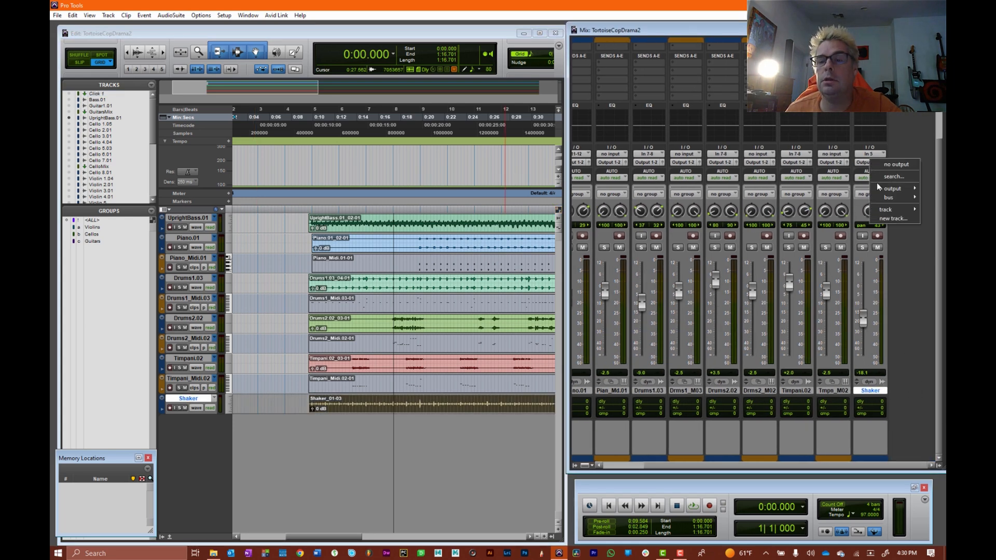
pyautogui.click(888, 219)
pyautogui.write('P')
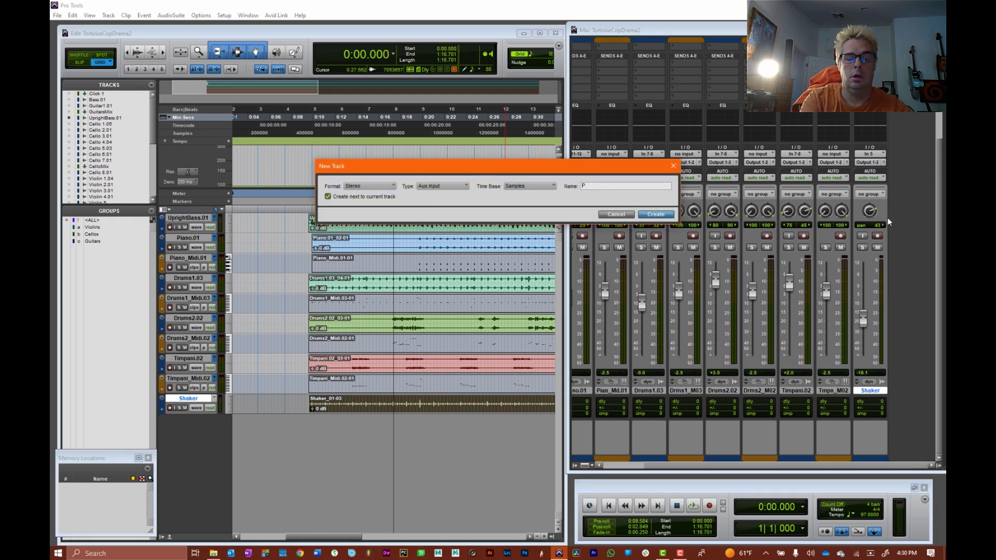
pyautogui.write('ercuss')
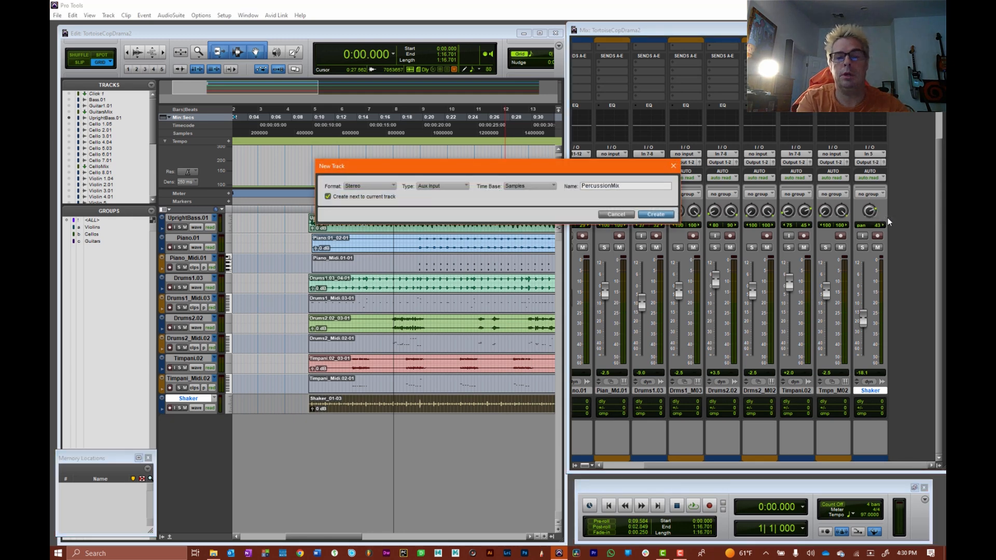
pyautogui.write('ionMix')
pyautogui.press('Return')
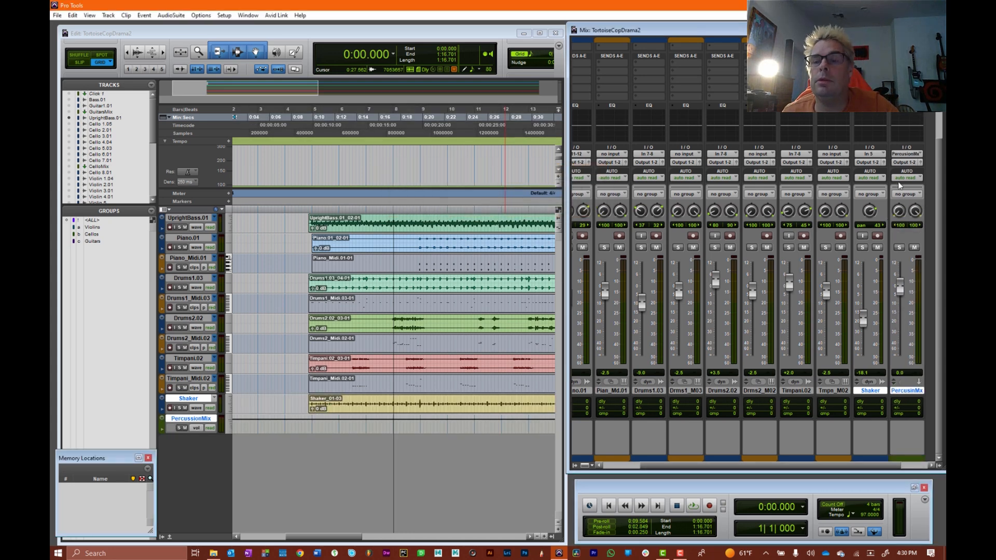
# Route the outputs of Timpani_Midi.02 and Timpani.02 to the PercussionMix track.
pyautogui.click(830, 162)
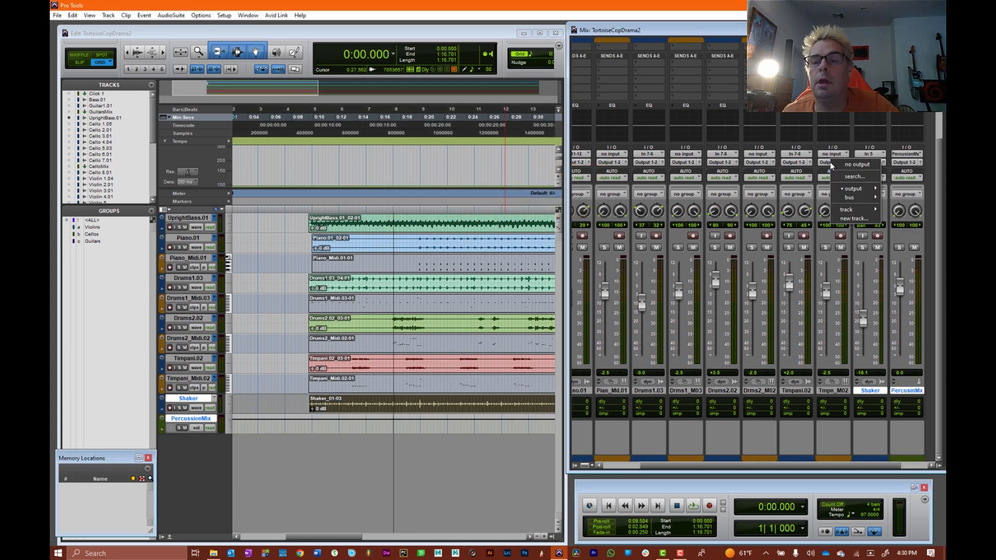
pyautogui.moveTo(851, 209)
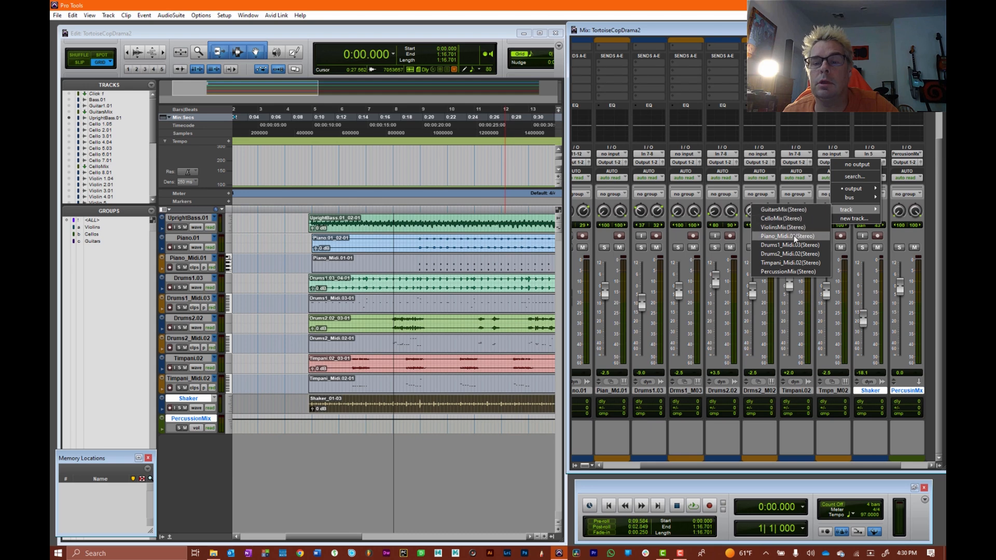
pyautogui.click(788, 271)
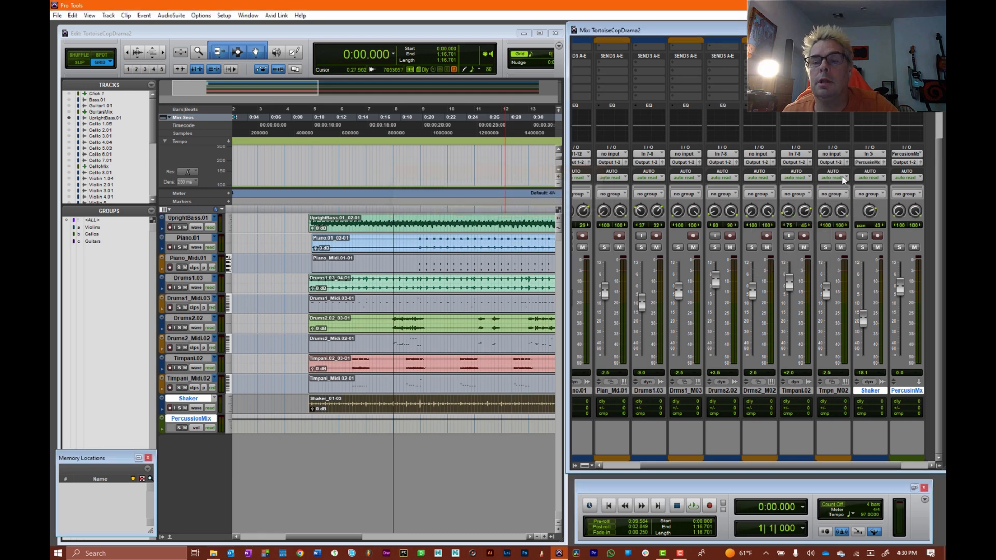
pyautogui.click(792, 163)
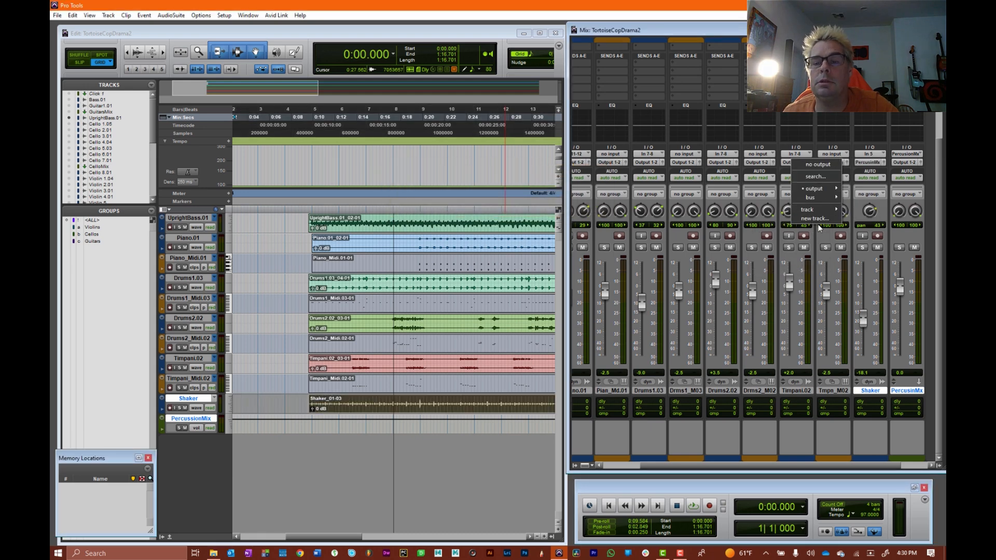
pyautogui.moveTo(821, 211)
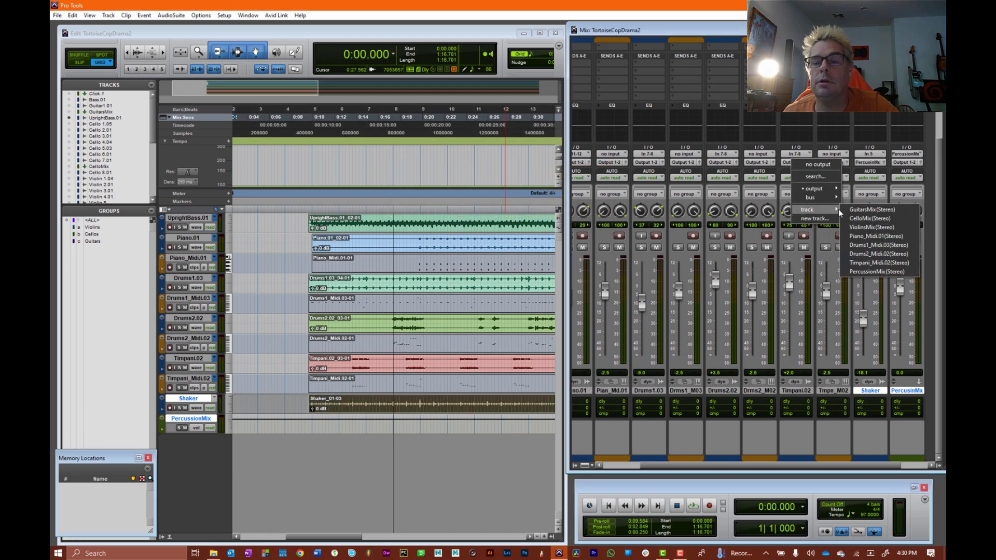
pyautogui.click(877, 272)
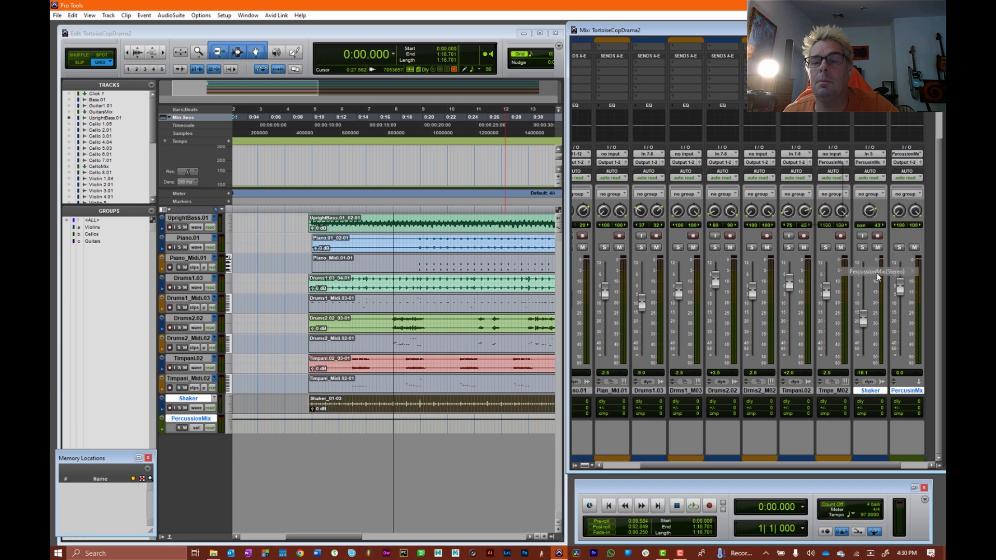
# Route the outputs of Drums2_Midi.02 and Drums2.02 to the PercussionMix track.
pyautogui.click(758, 163)
pyautogui.moveTo(791, 210)
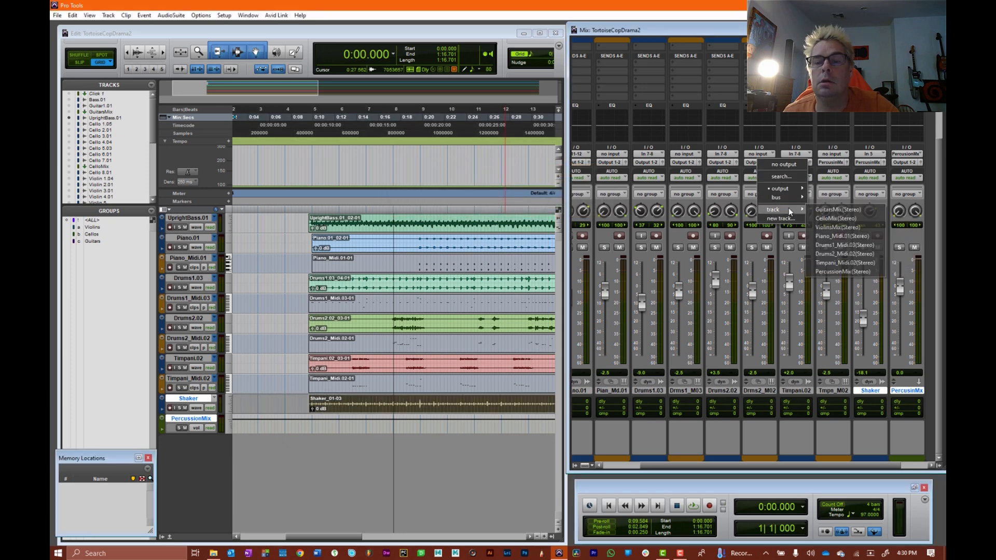
pyautogui.click(867, 272)
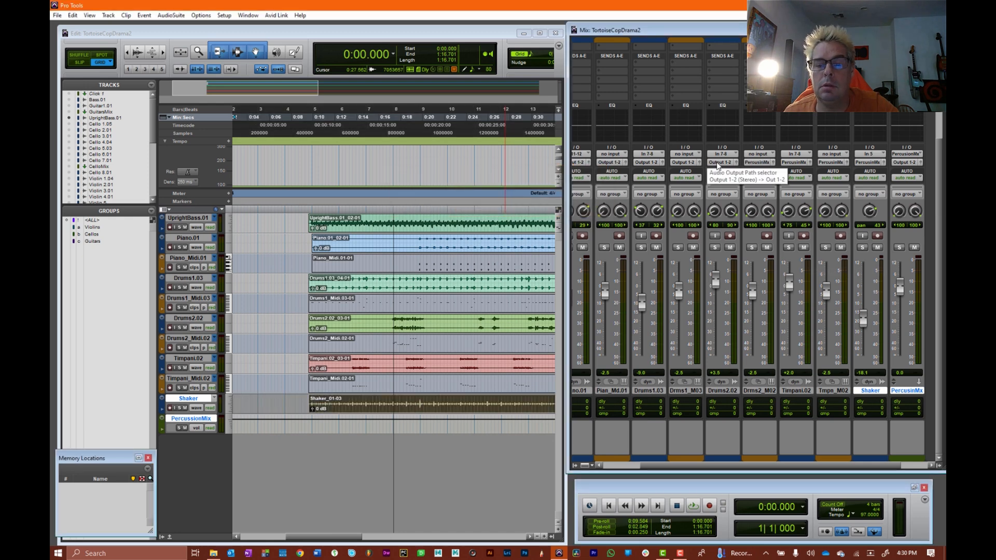
pyautogui.click(717, 162)
pyautogui.moveTo(745, 207)
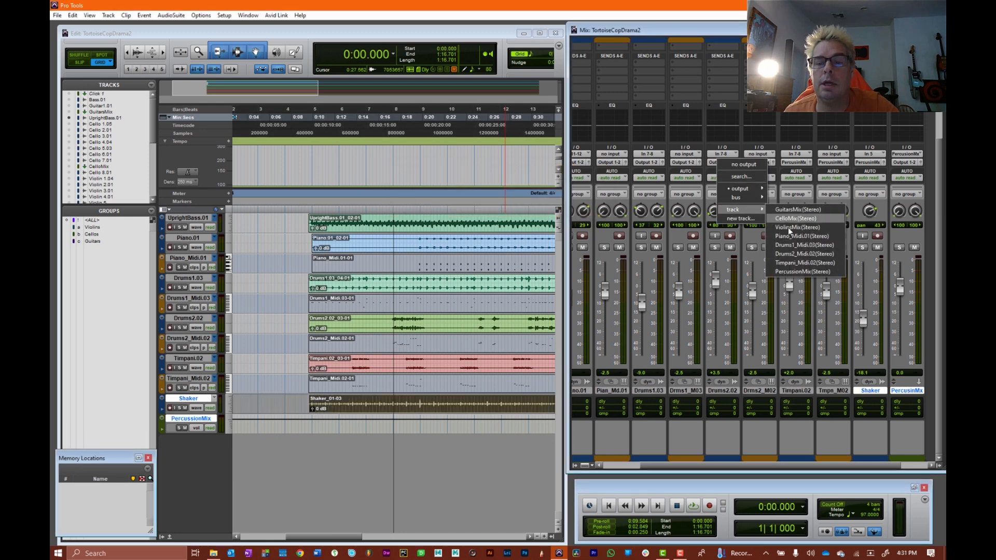
pyautogui.click(804, 271)
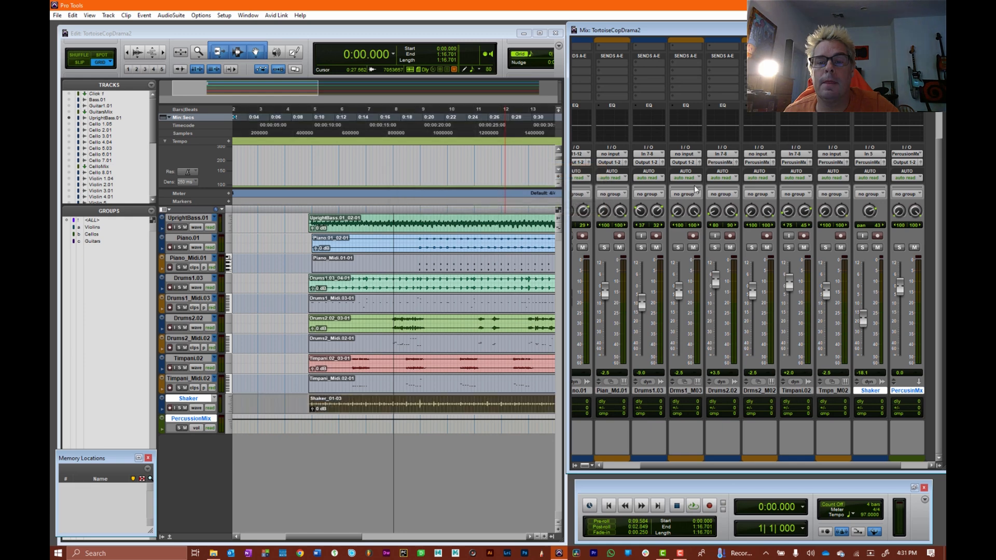
# Route the outputs of Drums1_Midi.03 and Drums1.03 to the PercussionMix track.
pyautogui.click(684, 162)
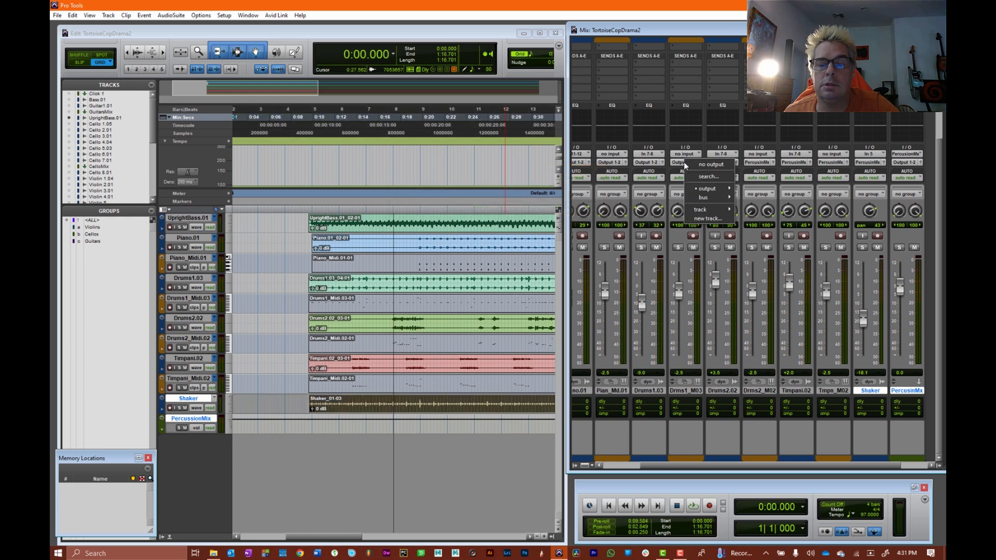
pyautogui.moveTo(703, 208)
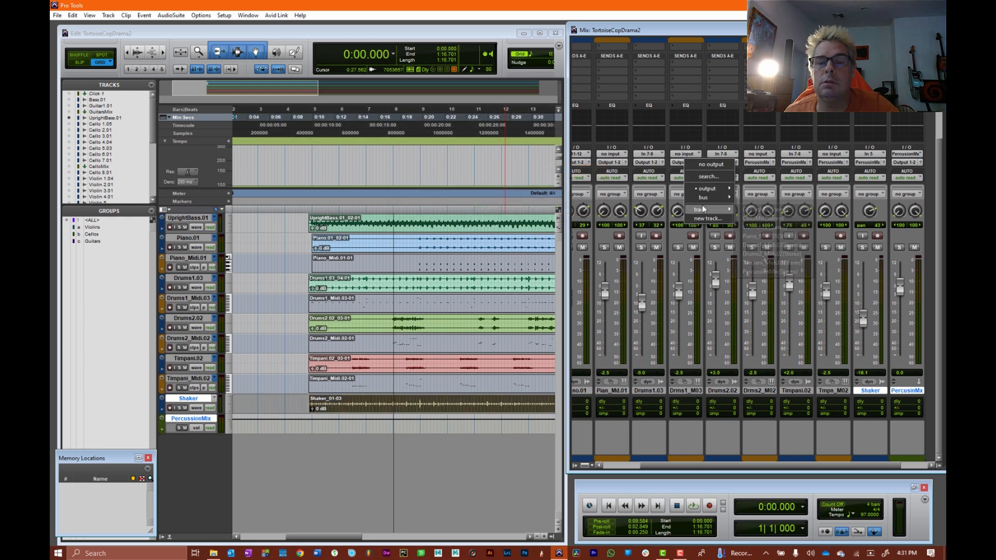
pyautogui.click(771, 273)
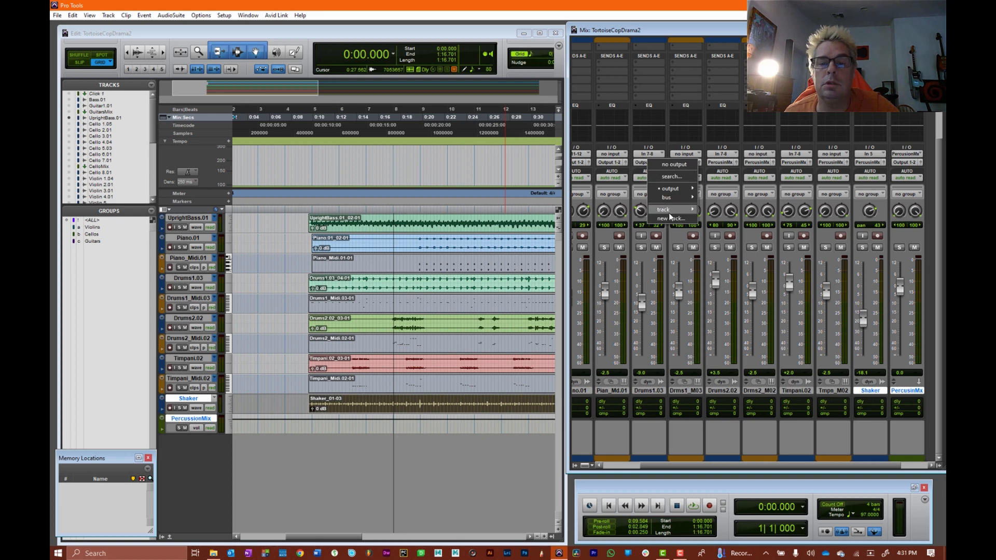
pyautogui.moveTo(668, 211)
pyautogui.click(734, 272)
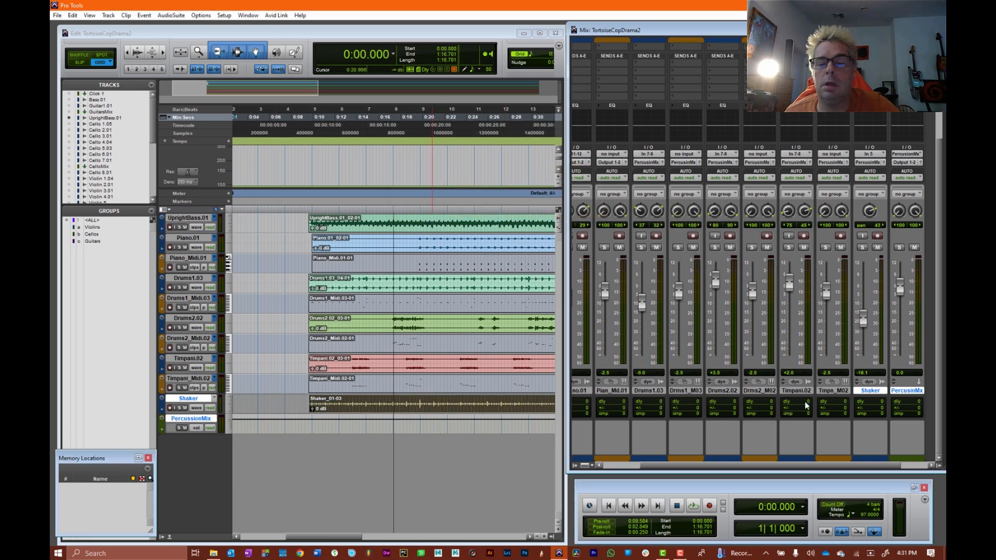
# Group the tracks from Drums1.03 through PercussionMix as a Mix/Edit group named Percussion and hide the group's tracks.
pyautogui.click(190, 284)
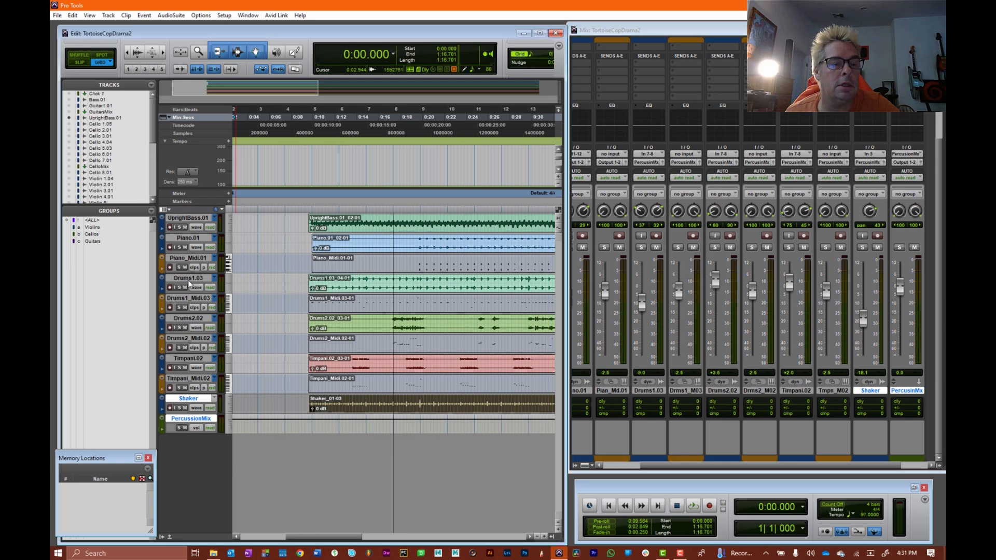
pyautogui.click(189, 283)
pyautogui.keyDown('shift'); pyautogui.click(200, 423); pyautogui.keyUp('shift')
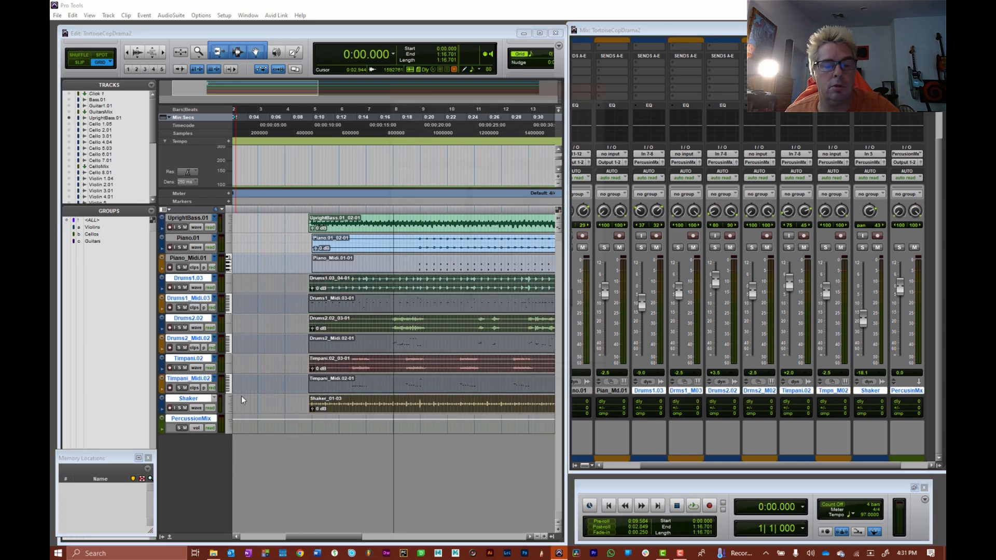
pyautogui.hotkey('ctrl', 'g')
pyautogui.write('Percussion')
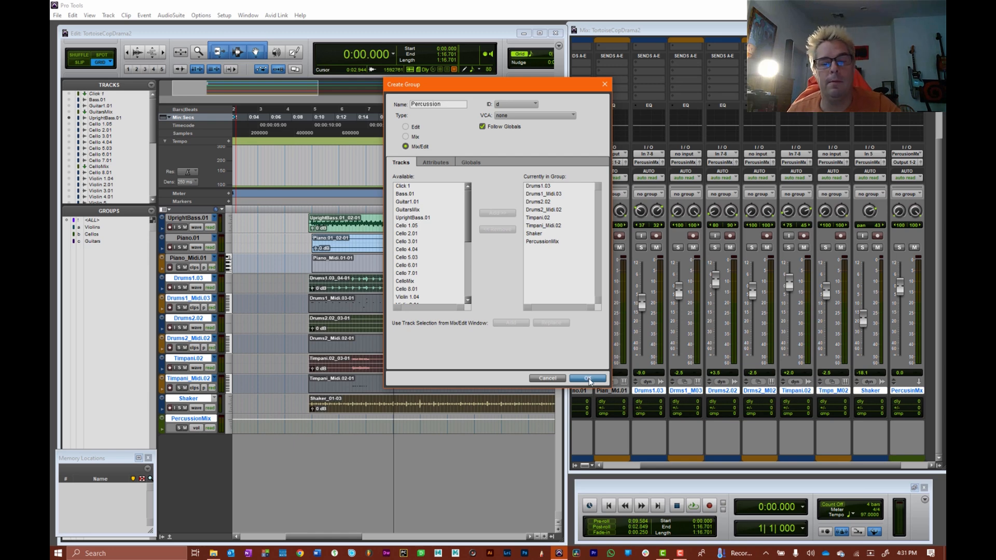
pyautogui.click(588, 379)
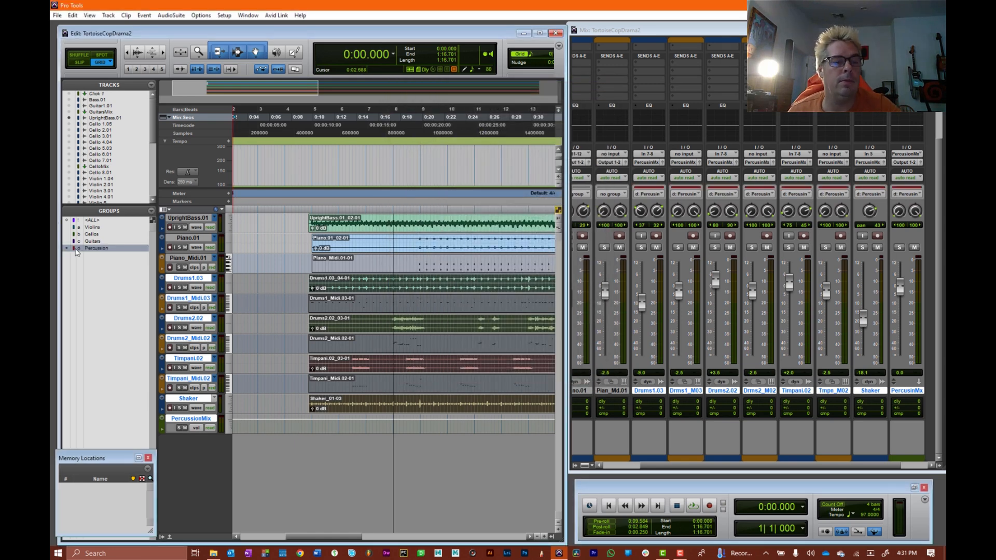
pyautogui.rightClick(99, 250)
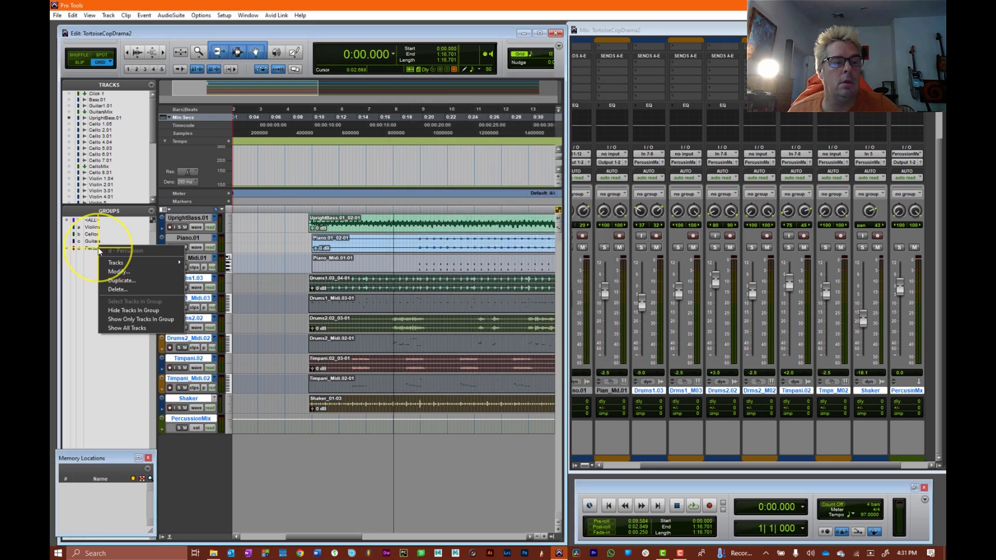
pyautogui.click(125, 310)
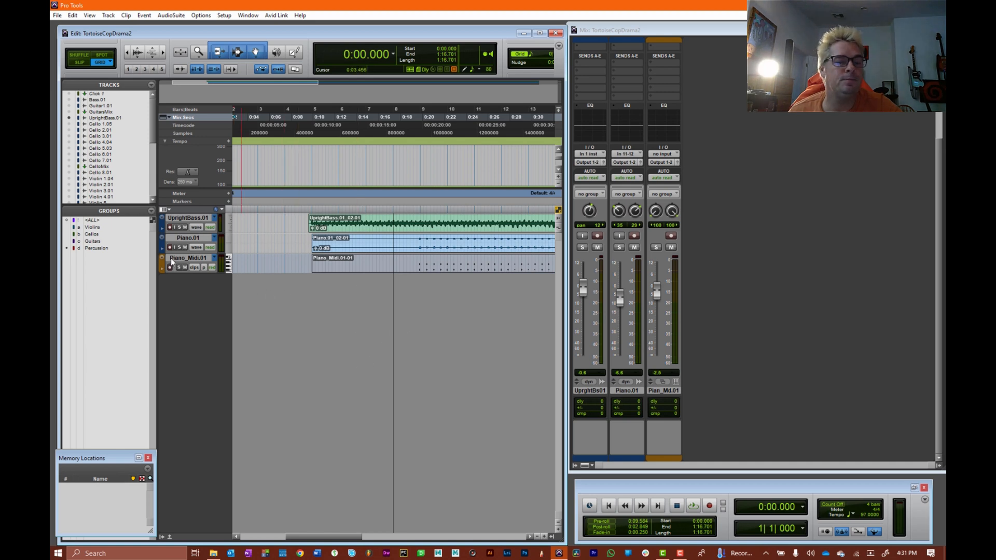
# Route the output of Piano_Midi.01 to a new stereo aux input track named PianosMix, created next to it.
pyautogui.click(661, 162)
pyautogui.click(684, 220)
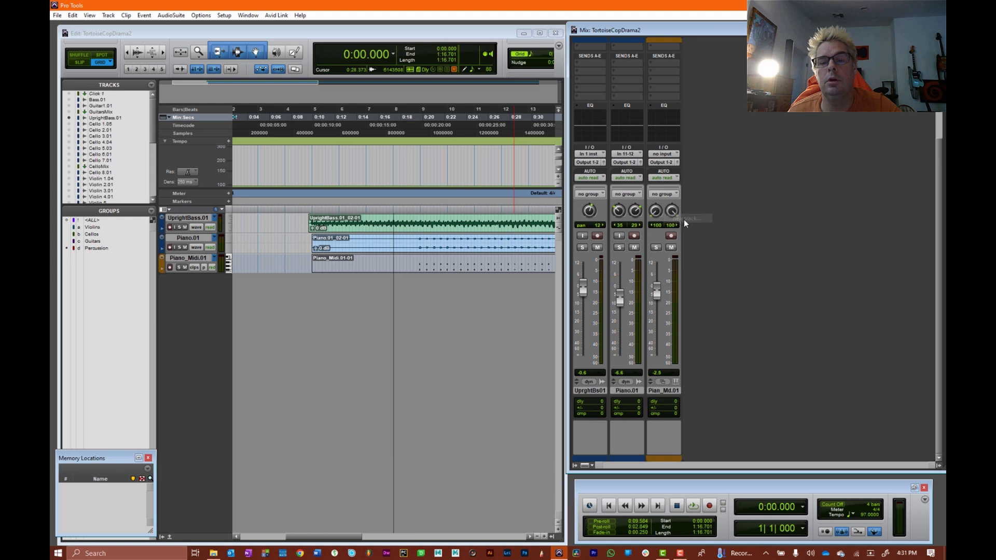
pyautogui.write('P')
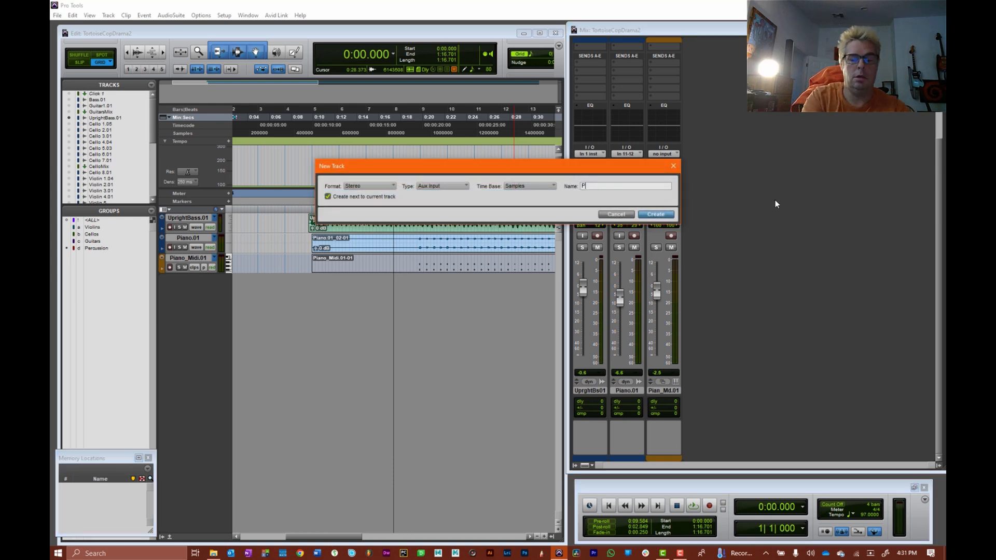
pyautogui.write('ianosMix')
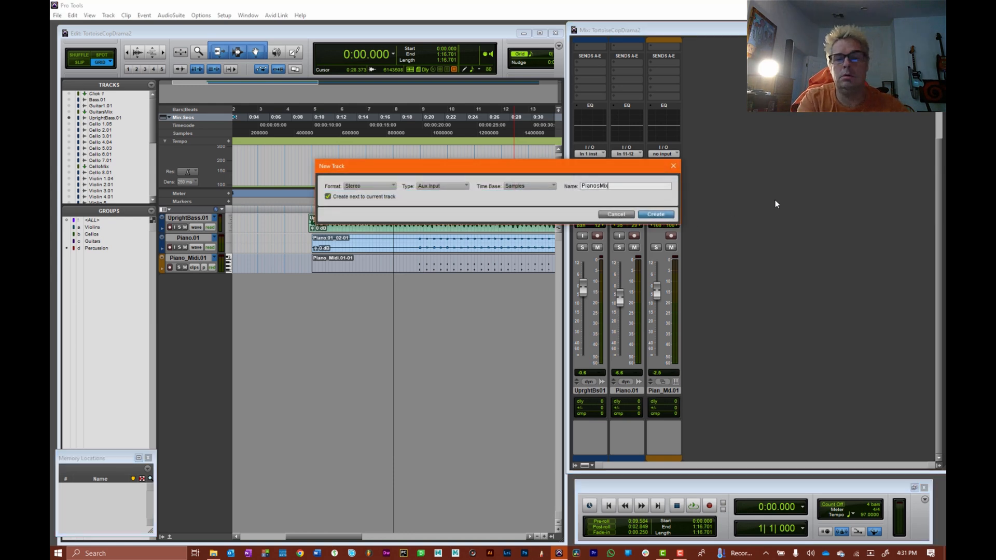
pyautogui.click(656, 215)
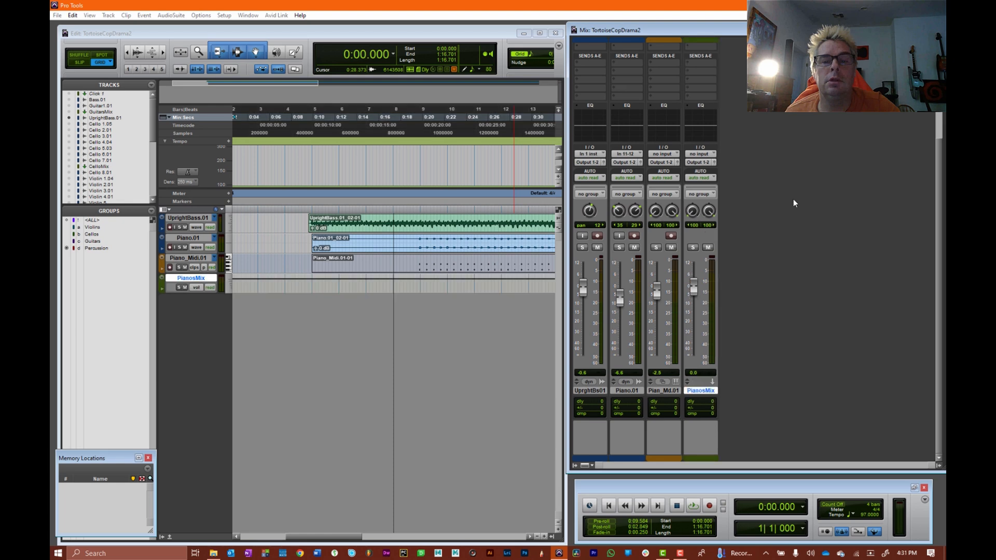
# Route the output of the Piano.01 track to the existing PianosMix track.
pyautogui.click(628, 163)
pyautogui.moveTo(658, 211)
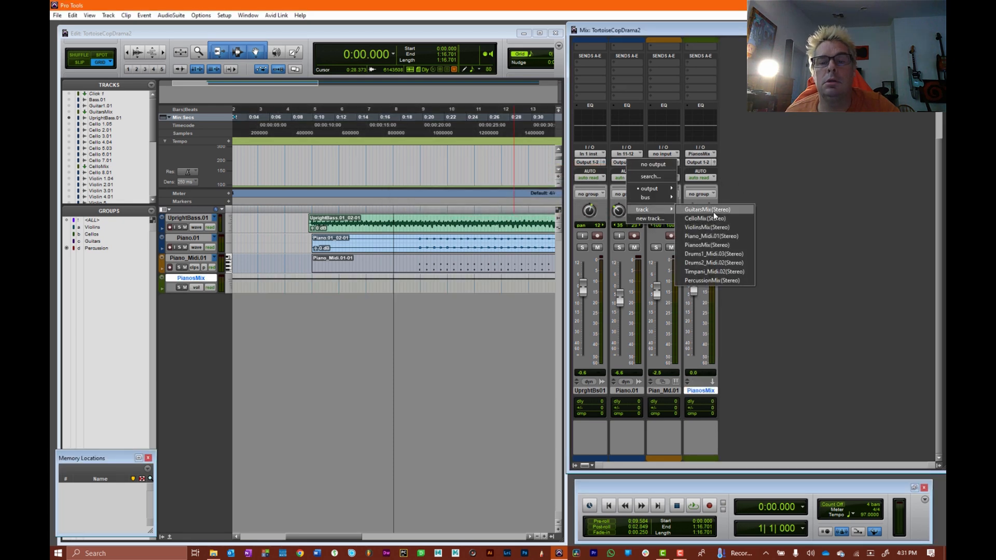
pyautogui.click(708, 244)
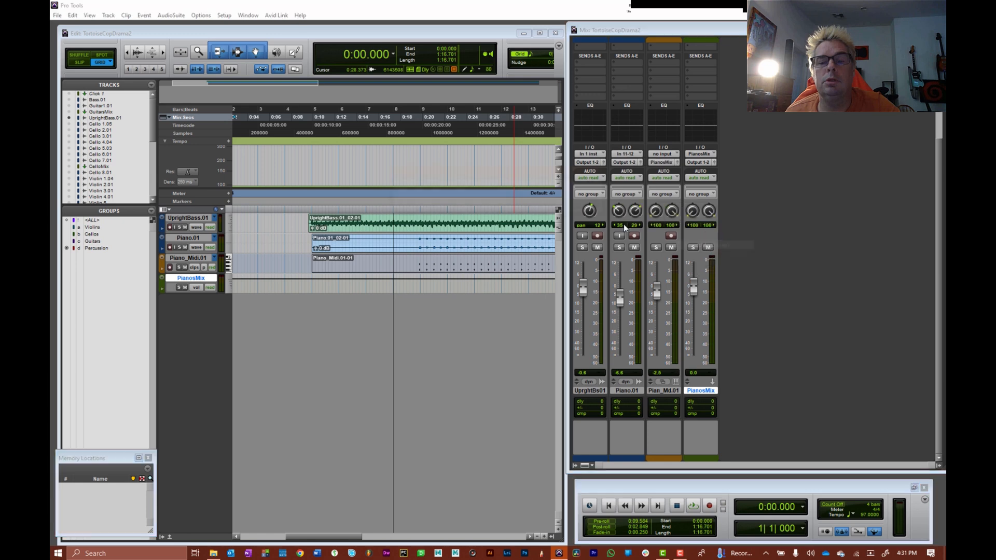
# Group Piano.01, Piano_Midi.01 and PianosMix as a Mix/Edit group named Pianos and hide the group's tracks.
pyautogui.click(189, 236)
pyautogui.keyDown('shift'); pyautogui.click(191, 279); pyautogui.keyUp('shift')
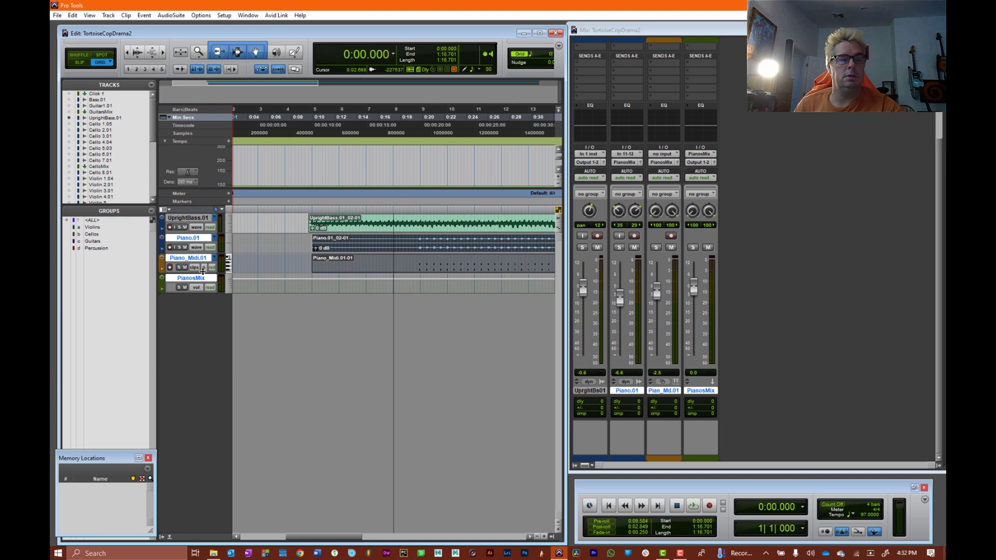
pyautogui.hotkey('ctrl', 'g')
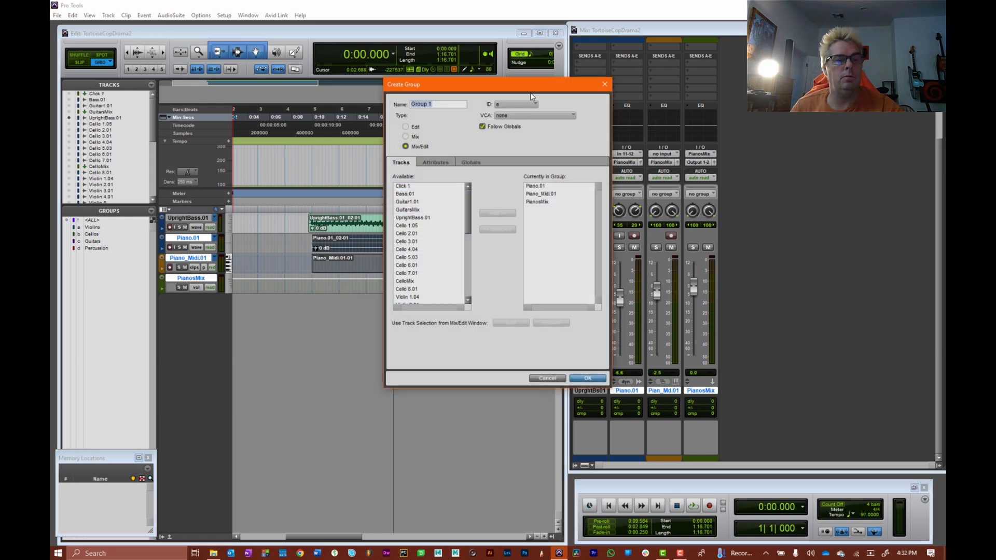
pyautogui.write('Pianos')
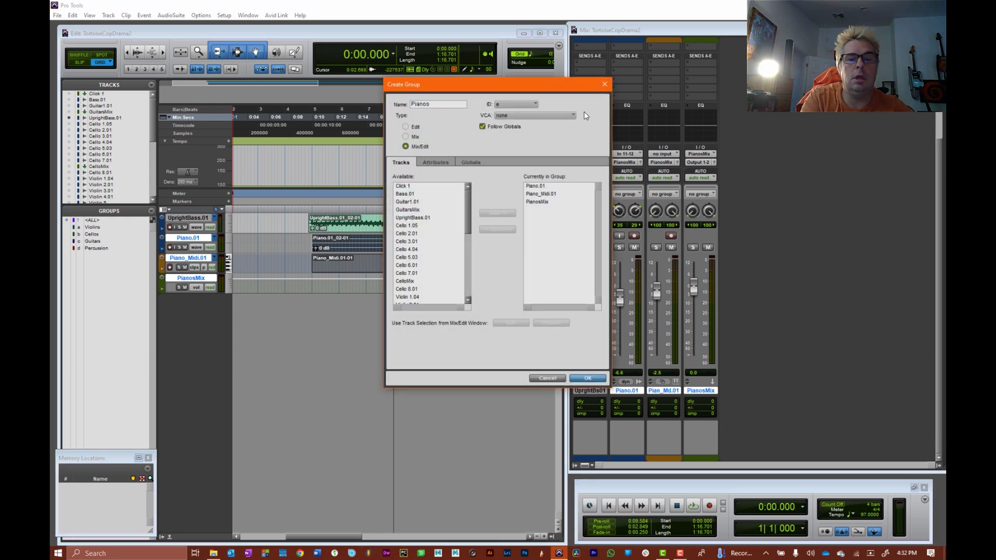
pyautogui.click(588, 378)
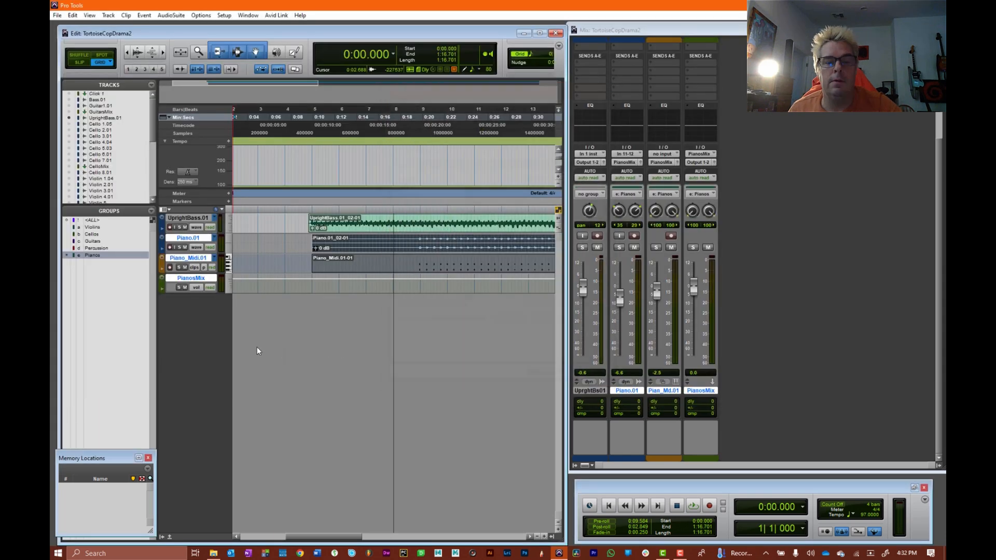
pyautogui.click(93, 255)
pyautogui.rightClick(95, 254)
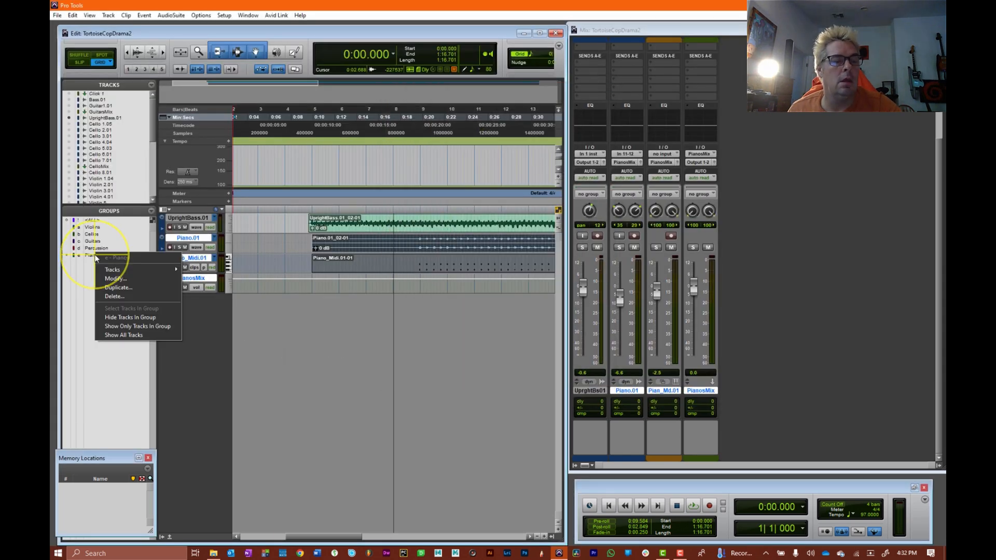
pyautogui.click(129, 317)
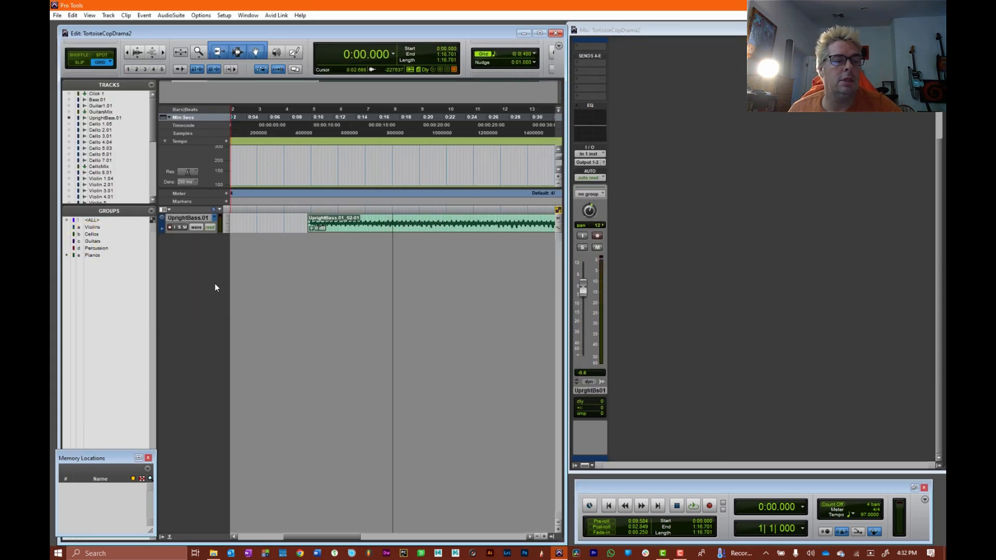
# Show the tracks of the Violins and Cellos groups again.
pyautogui.rightClick(94, 228)
pyautogui.click(137, 290)
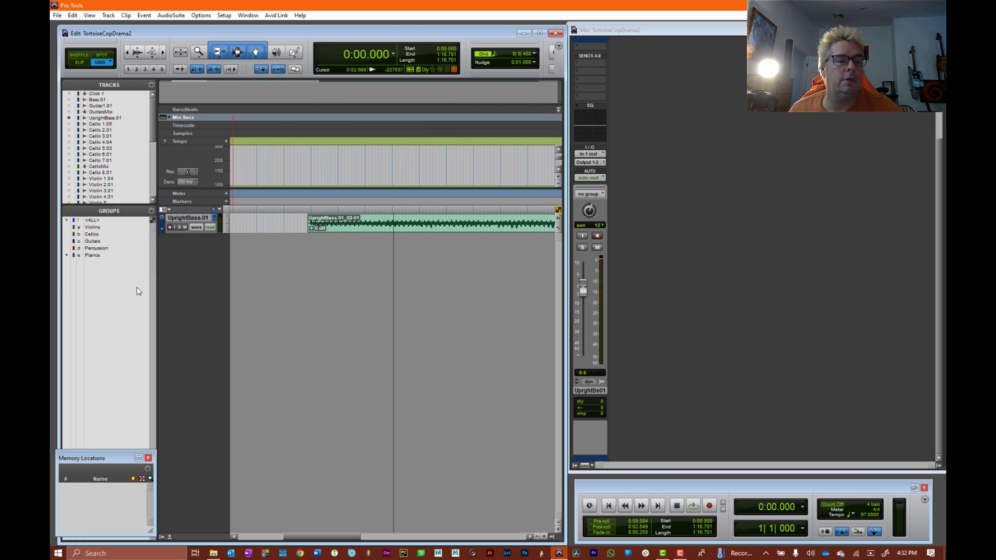
pyautogui.rightClick(96, 235)
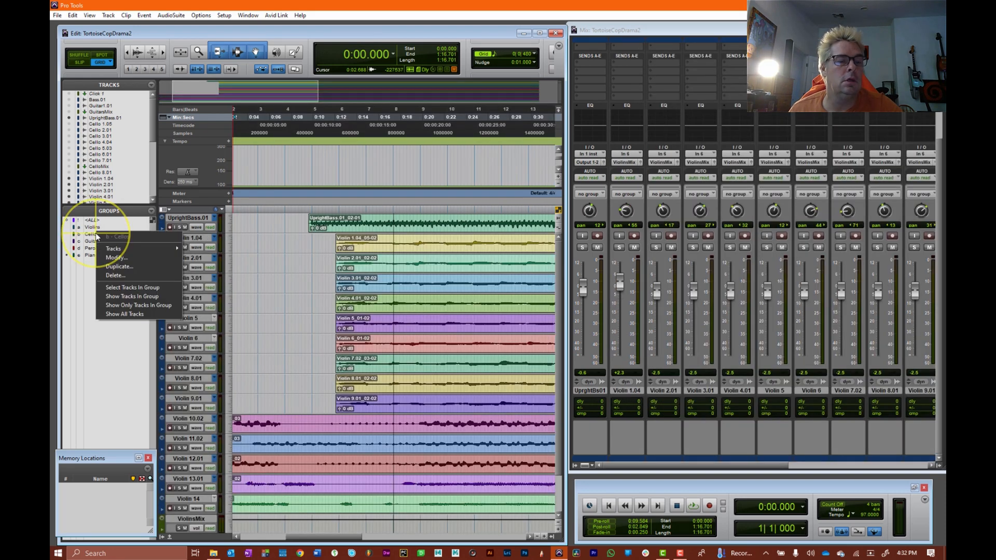
pyautogui.click(138, 296)
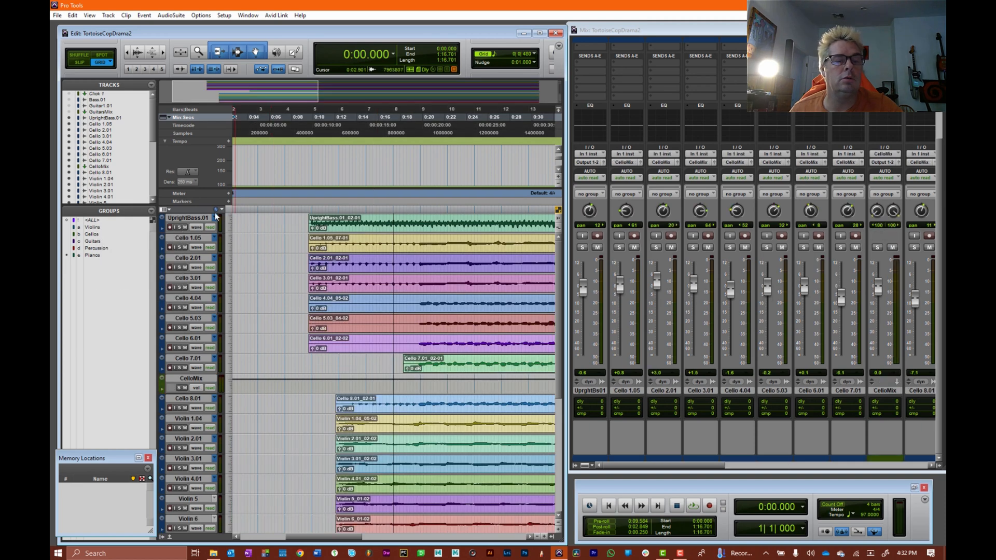
# Route the output of ViolinsMix to a new stereo aux input track named StringsMix, created next to it.
pyautogui.scroll(-8, 191, 293)
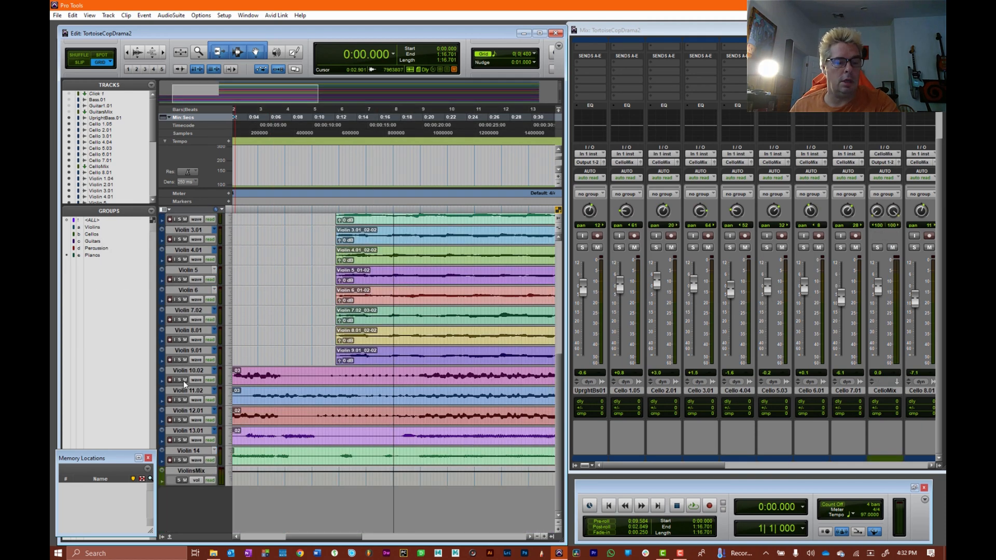
pyautogui.click(190, 472)
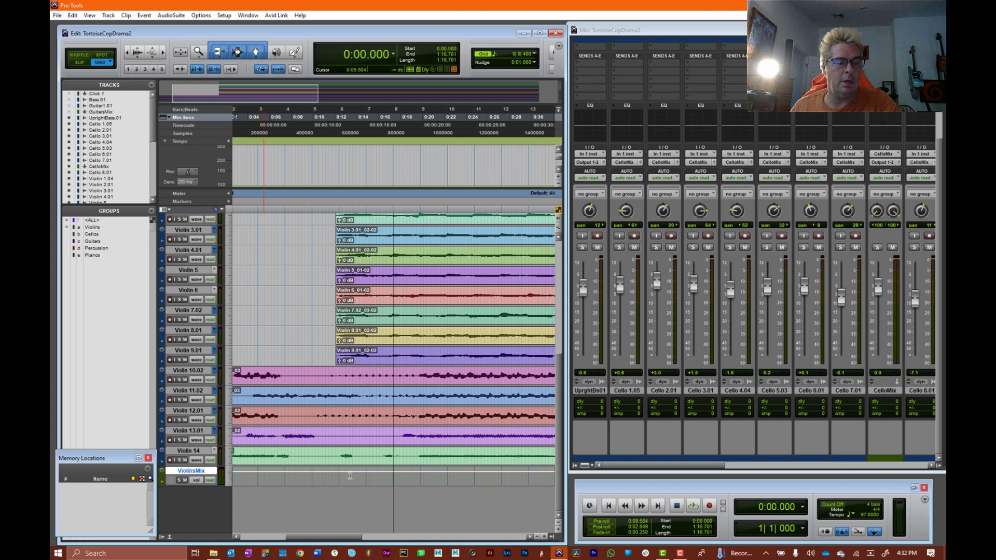
pyautogui.click(698, 469)
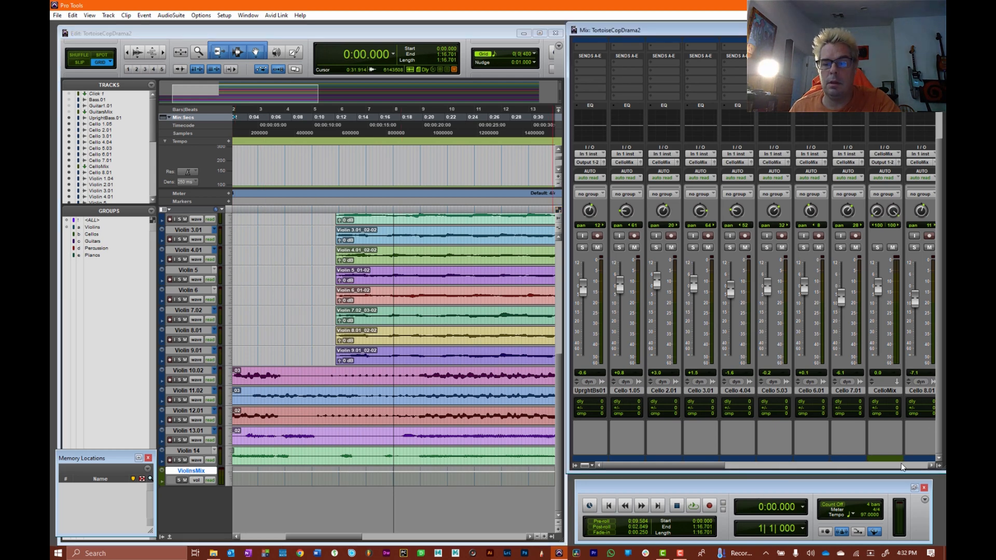
pyautogui.click(577, 466)
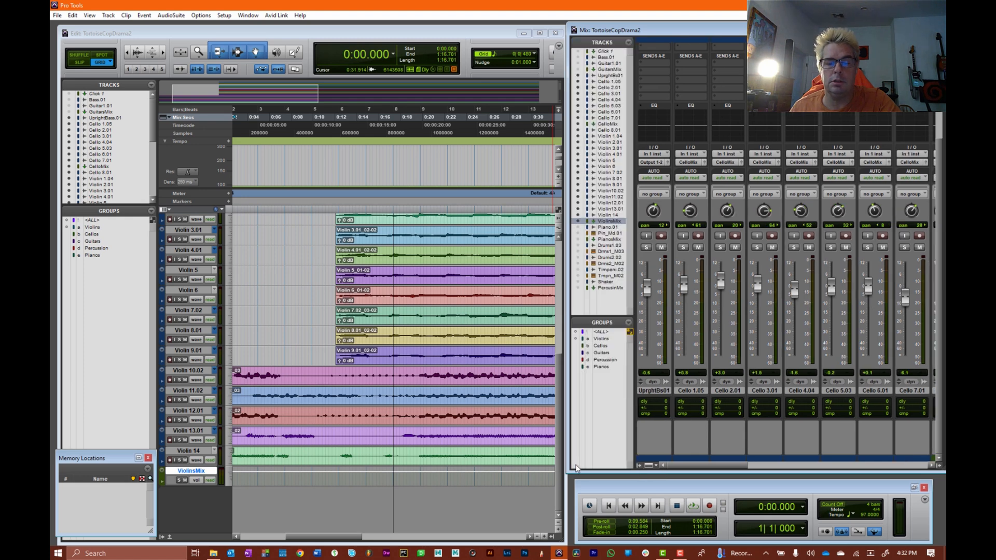
pyautogui.click(639, 466)
pyautogui.moveTo(642, 466); pyautogui.dragTo(918, 471)
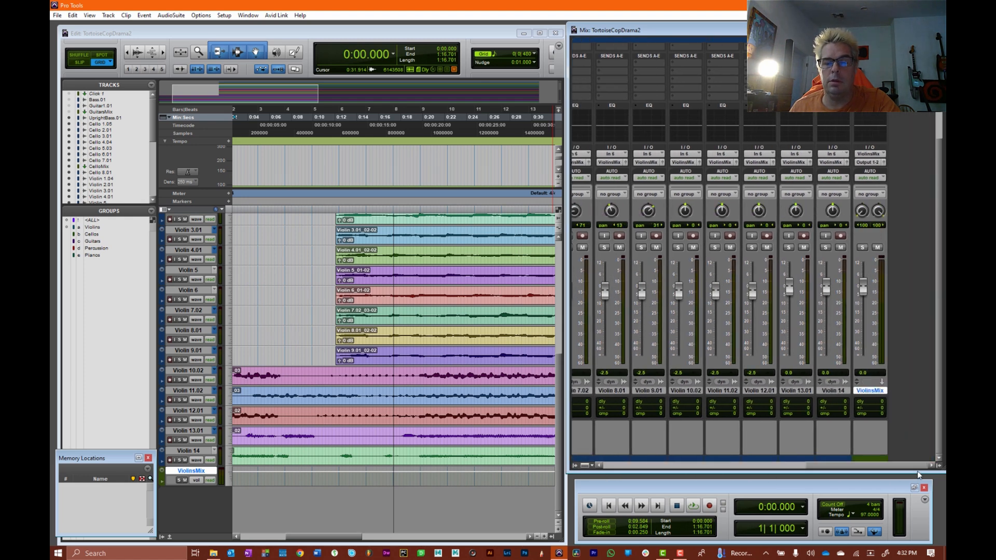
pyautogui.click(871, 161)
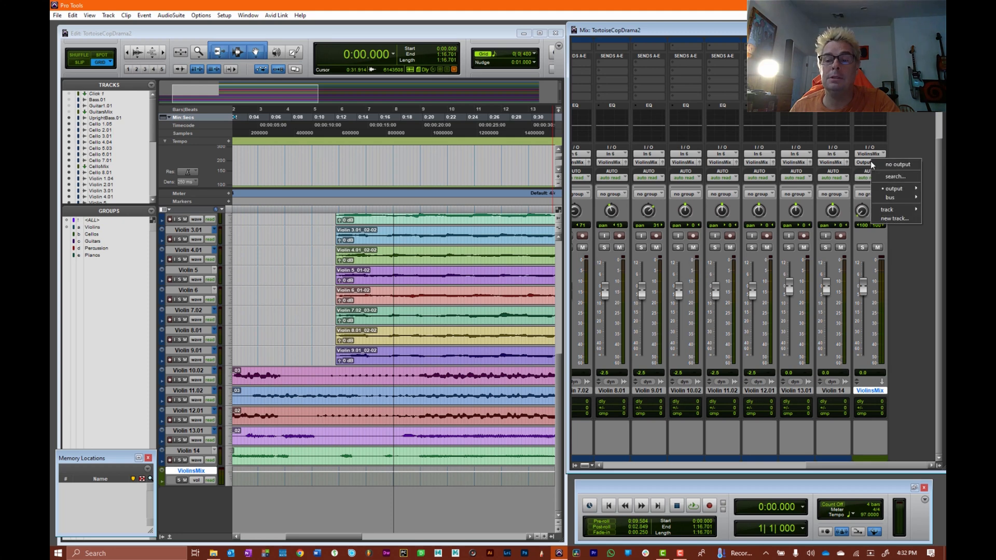
pyautogui.click(894, 219)
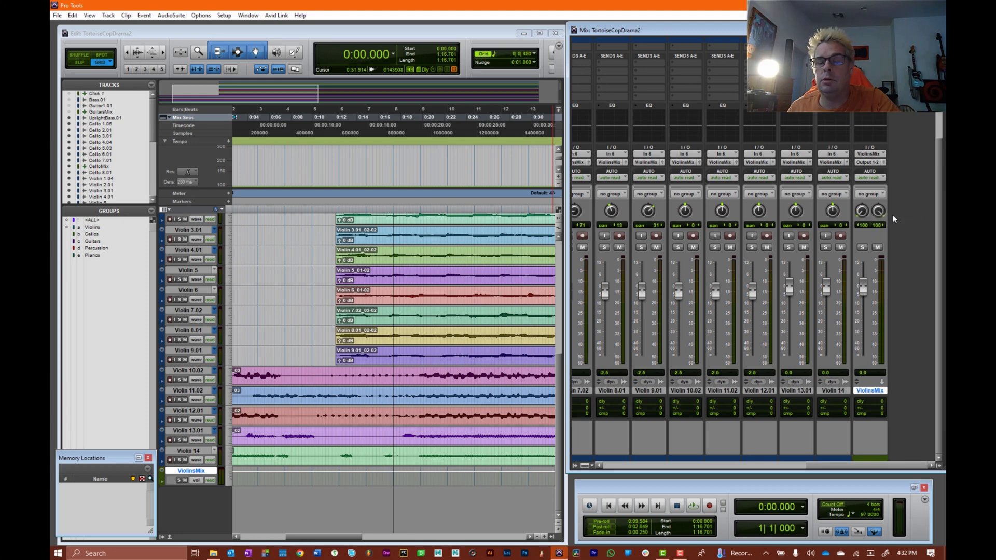
pyautogui.write('StringsMix')
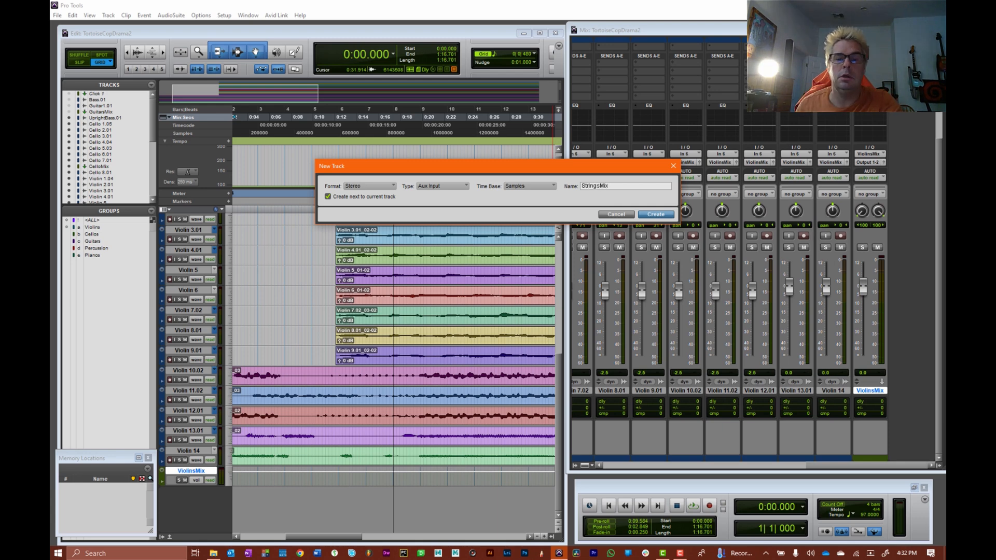
pyautogui.click(655, 215)
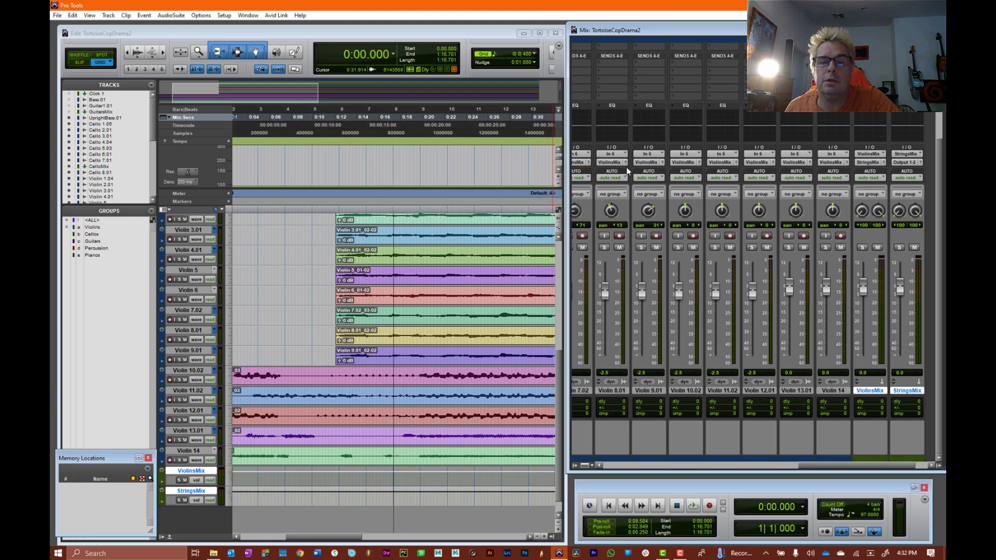
# Route the output of the CelloMix track to the existing StringsMix track.
pyautogui.rightClick(95, 226)
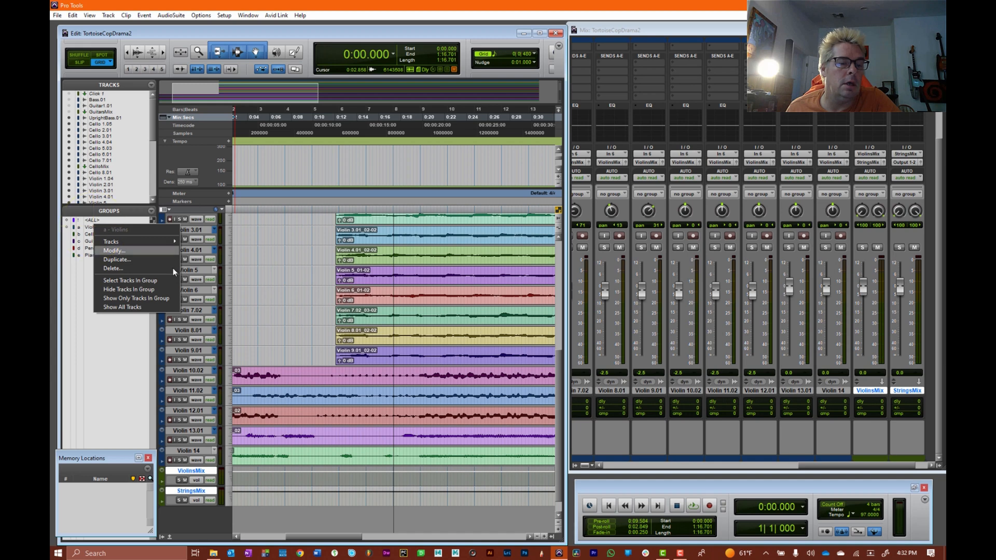
pyautogui.click(114, 342)
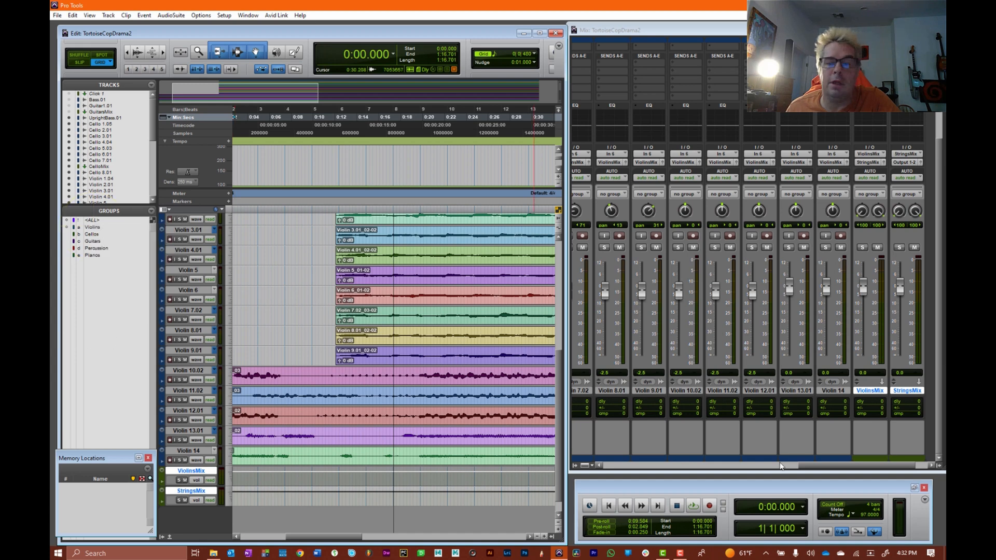
pyautogui.click(736, 468)
pyautogui.moveTo(736, 468); pyautogui.dragTo(702, 448)
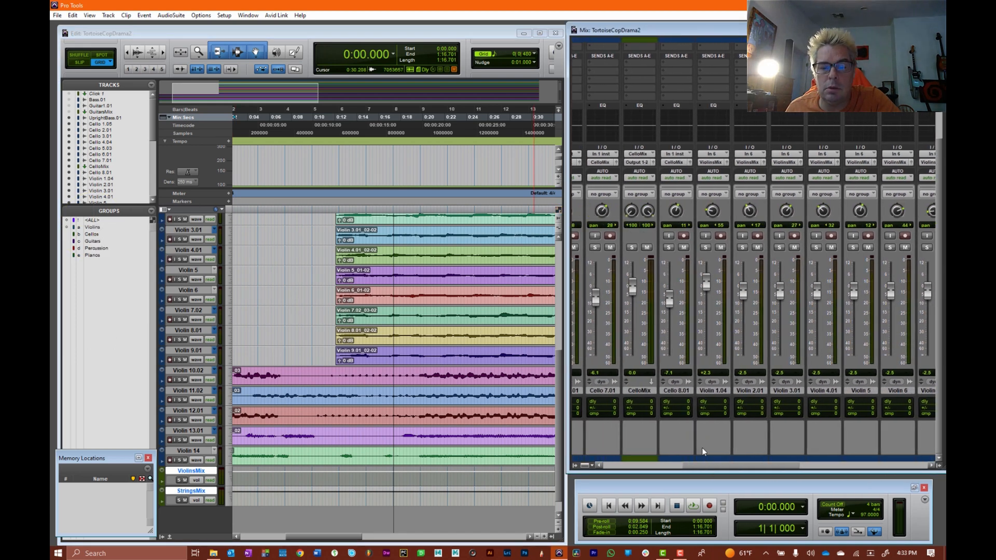
pyautogui.click(640, 392)
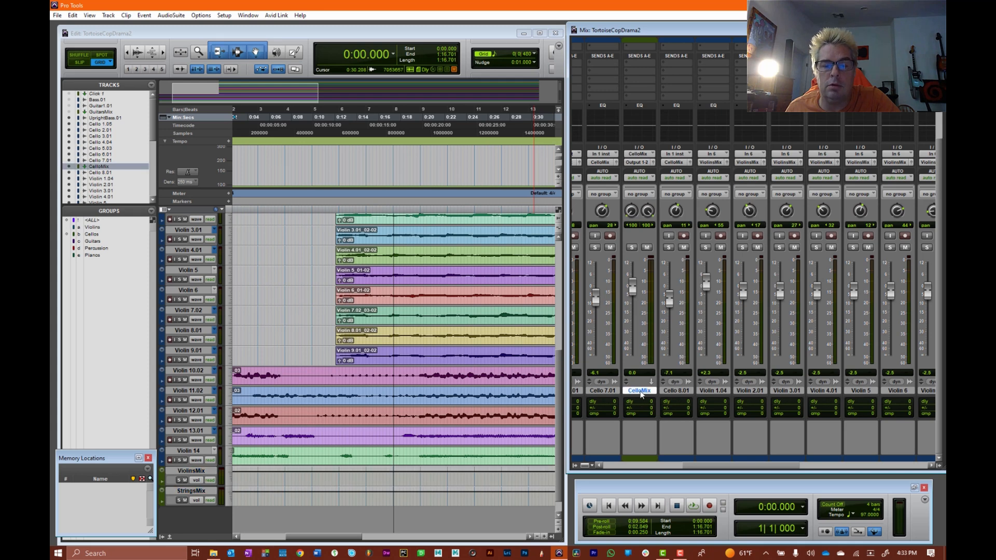
pyautogui.click(642, 162)
pyautogui.moveTo(670, 208)
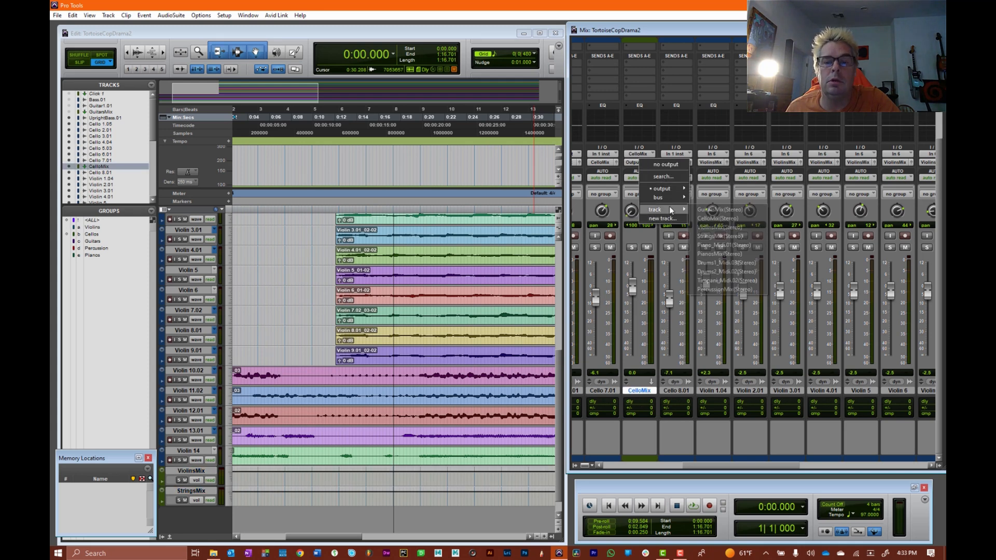
pyautogui.click(727, 234)
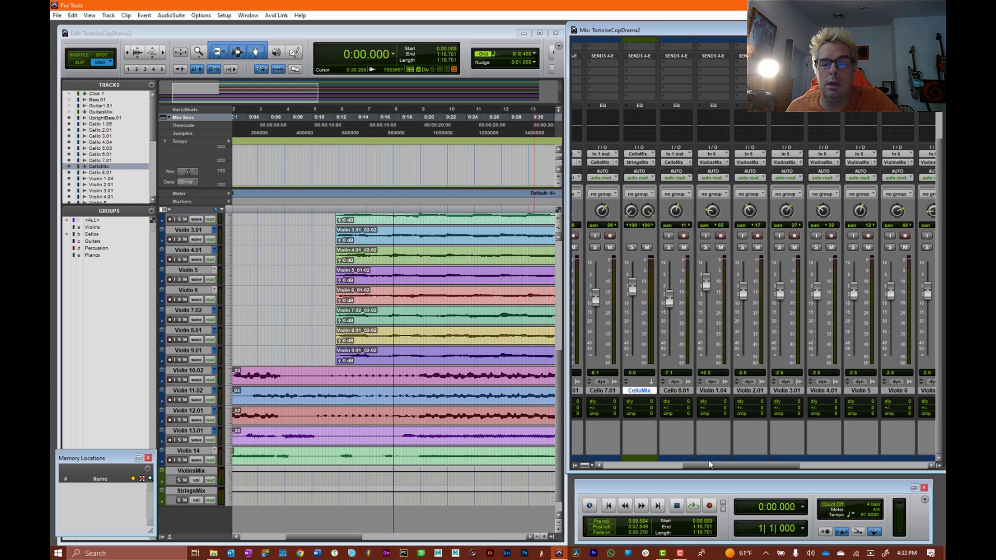
# Route the output of the UprightBass.01 track to the existing StringsMix track.
pyautogui.moveTo(709, 467); pyautogui.dragTo(606, 466)
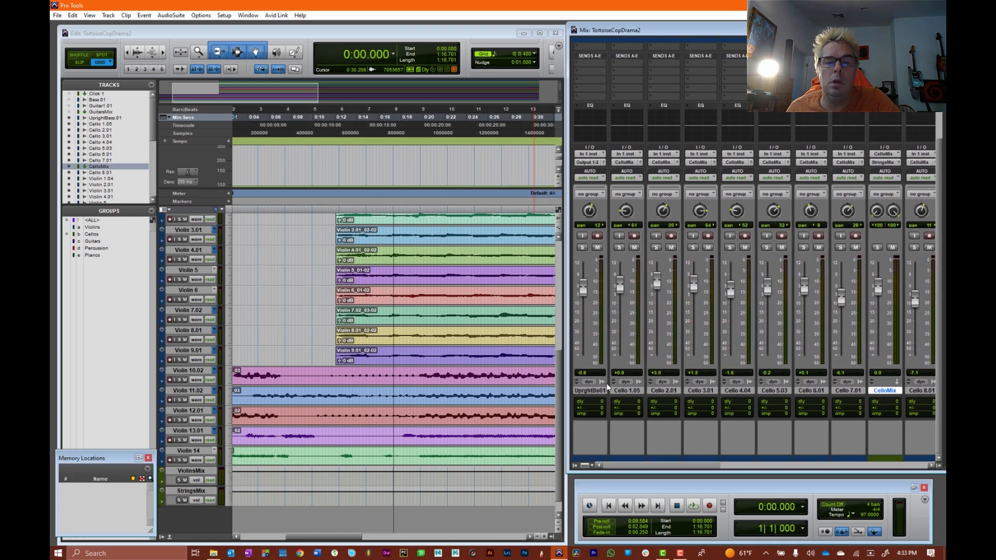
pyautogui.click(588, 159)
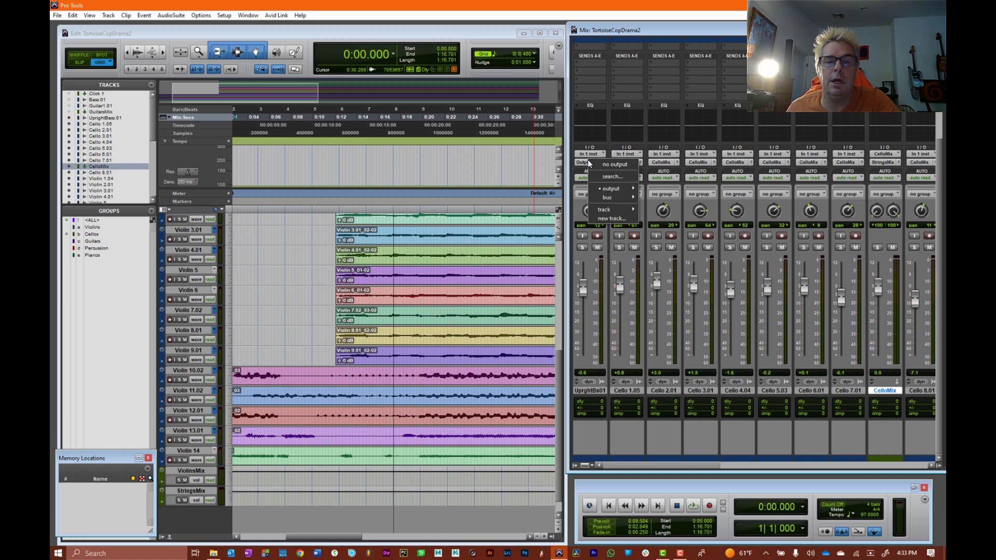
pyautogui.moveTo(611, 211)
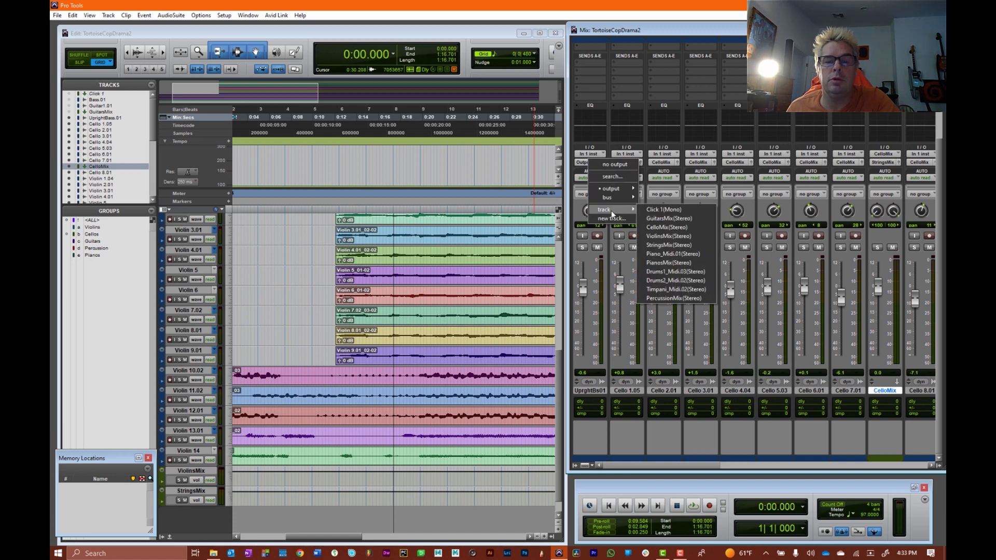
pyautogui.click(669, 244)
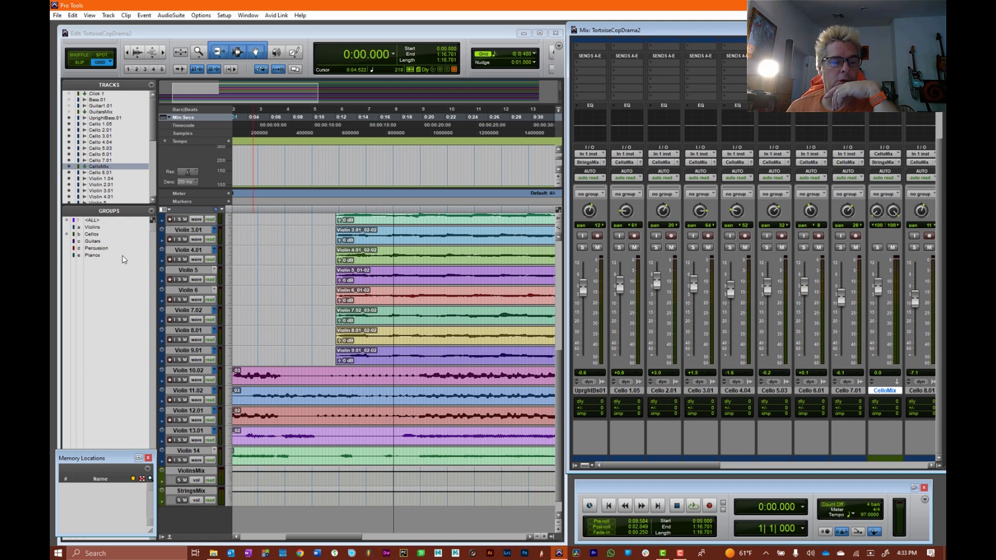
# Group GuitarsMix, CelloMix, ViolinsMix, StringsMix, PianosMix and PercussionMix as a Mix/Edit group named Mixers and deactivate the group.
pyautogui.click(106, 112)
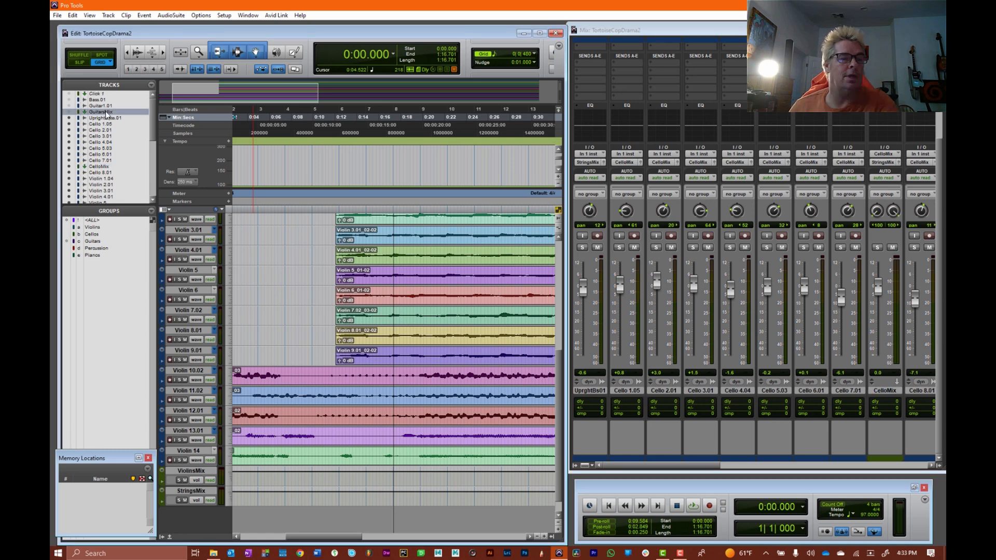
pyautogui.click(108, 166)
pyautogui.scroll(-6, 109, 170)
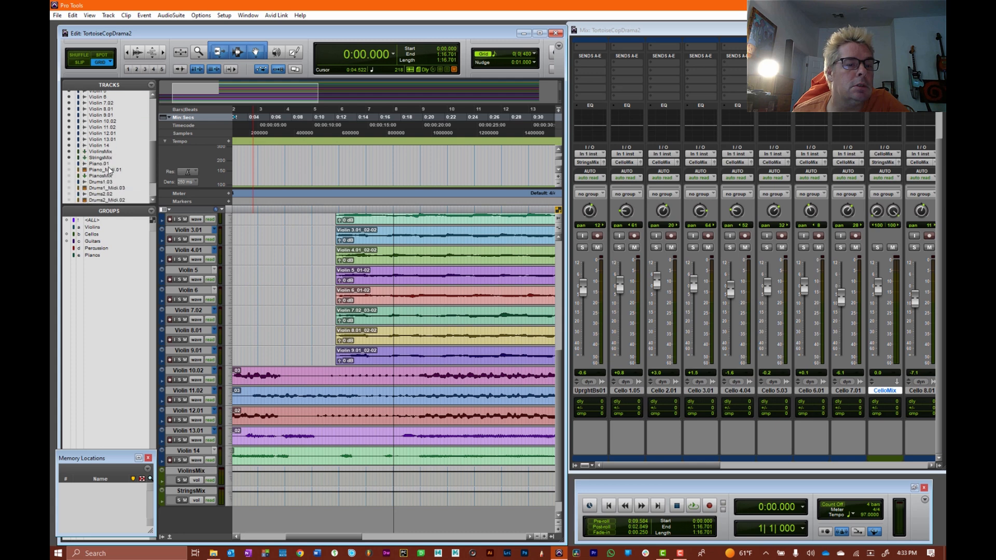
pyautogui.click(110, 151)
pyautogui.keyDown('shift'); pyautogui.click(110, 157); pyautogui.keyUp('shift')
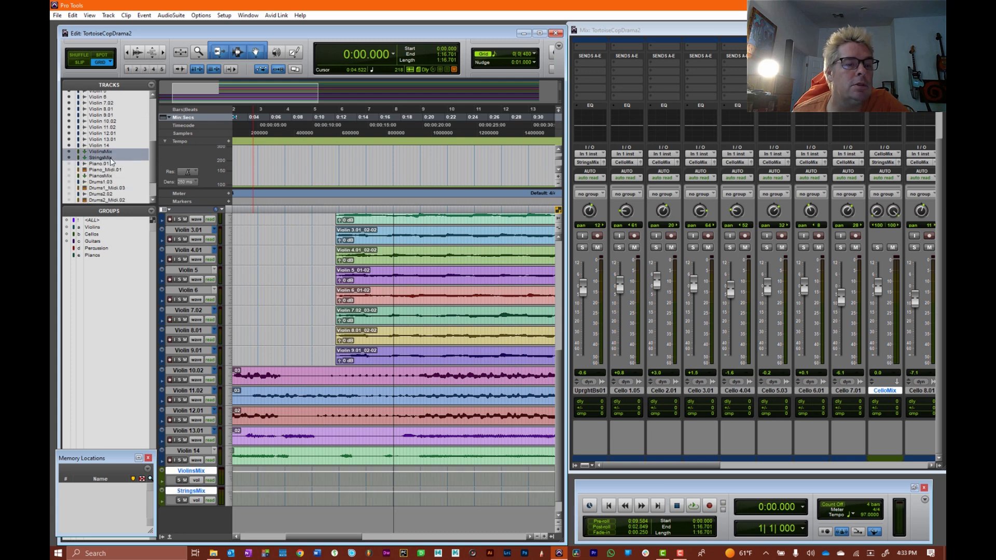
pyautogui.keyDown('ctrl'); pyautogui.click(110, 177); pyautogui.keyUp('ctrl')
pyautogui.scroll(-3, 109, 179)
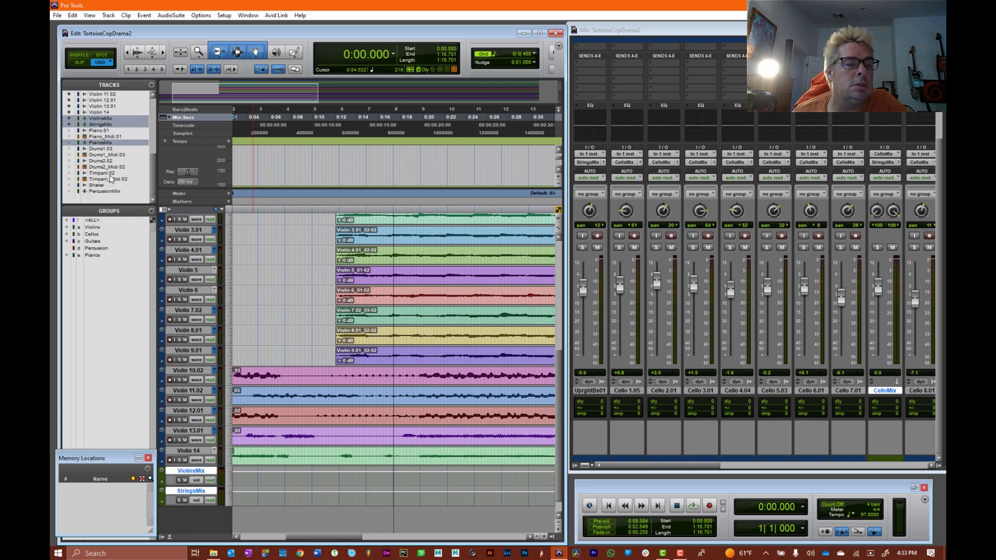
pyautogui.keyDown('ctrl'); pyautogui.click(105, 192); pyautogui.keyUp('ctrl')
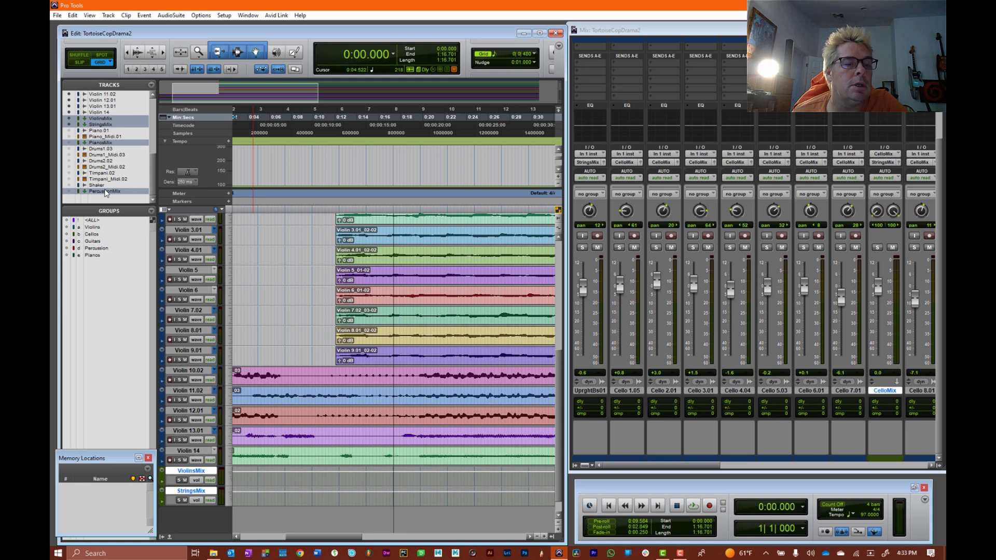
pyautogui.scroll(10, 106, 192)
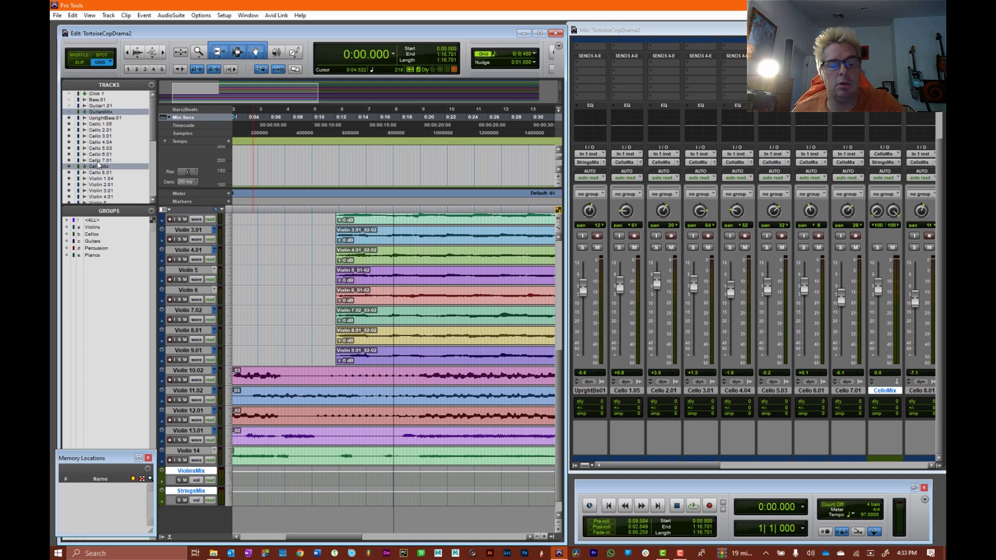
pyautogui.hotkey('ctrl', 'g')
pyautogui.write('Mixers')
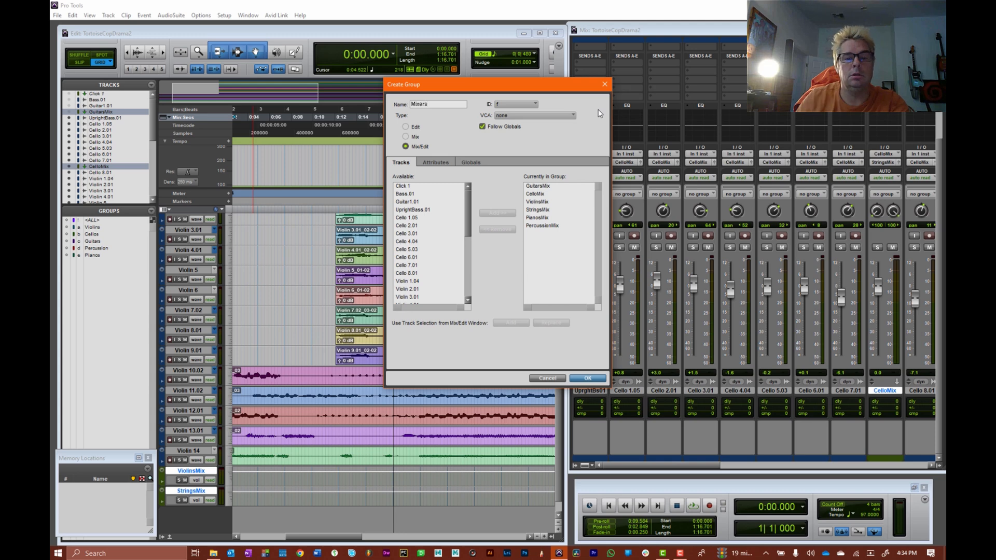
pyautogui.click(588, 378)
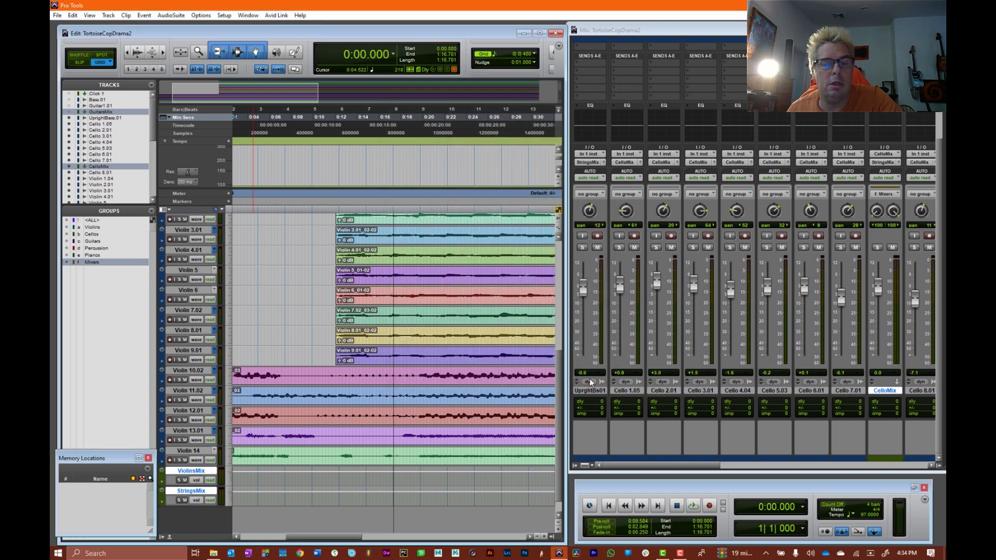
pyautogui.click(105, 263)
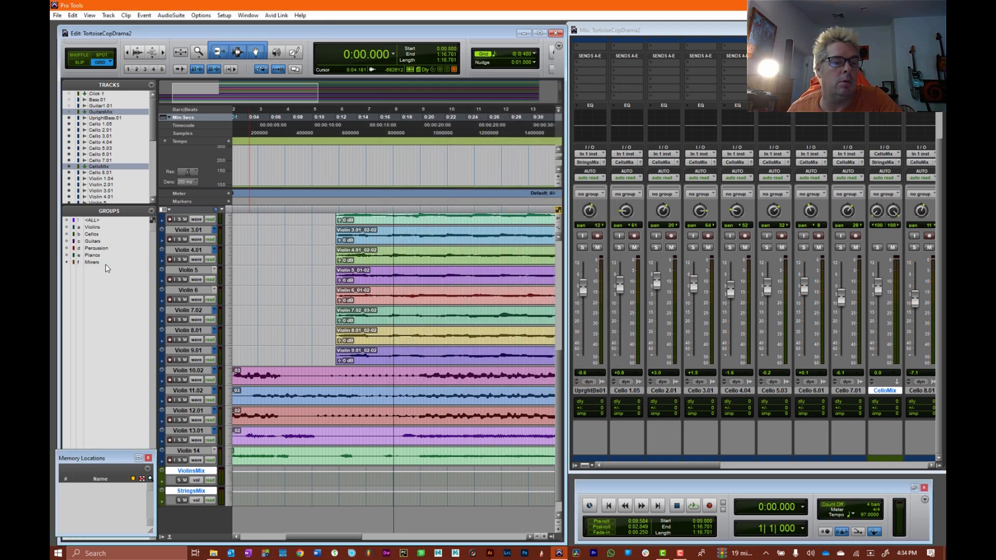
# Show all tracks of the session and hide the Click 1 track again.
pyautogui.rightClick(98, 223)
pyautogui.click(138, 256)
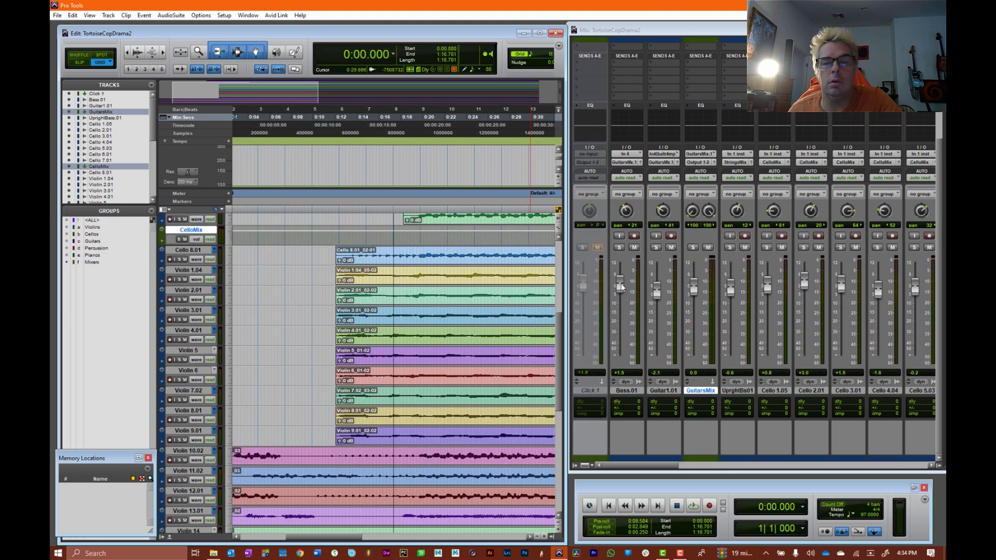
pyautogui.click(586, 391)
pyautogui.rightClick(588, 391)
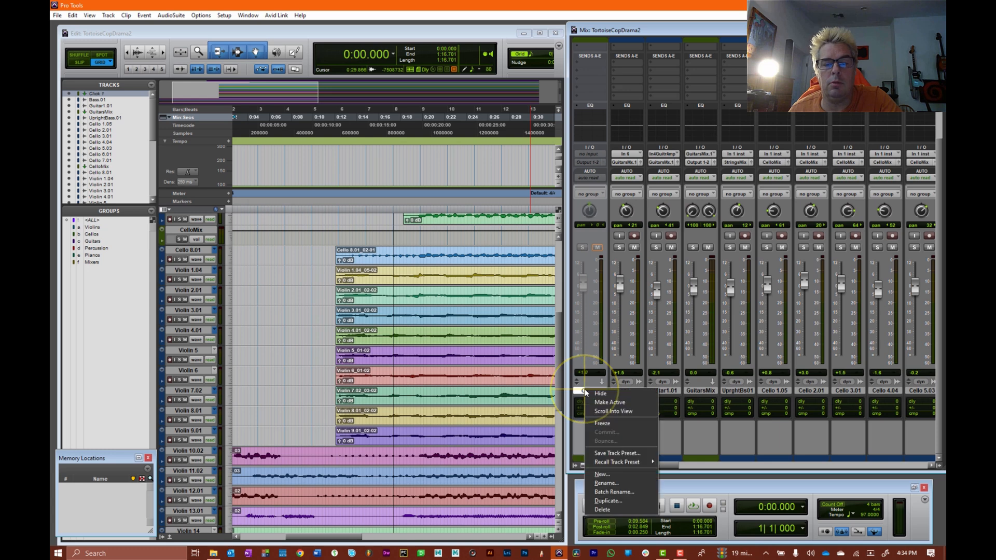
pyautogui.click(598, 393)
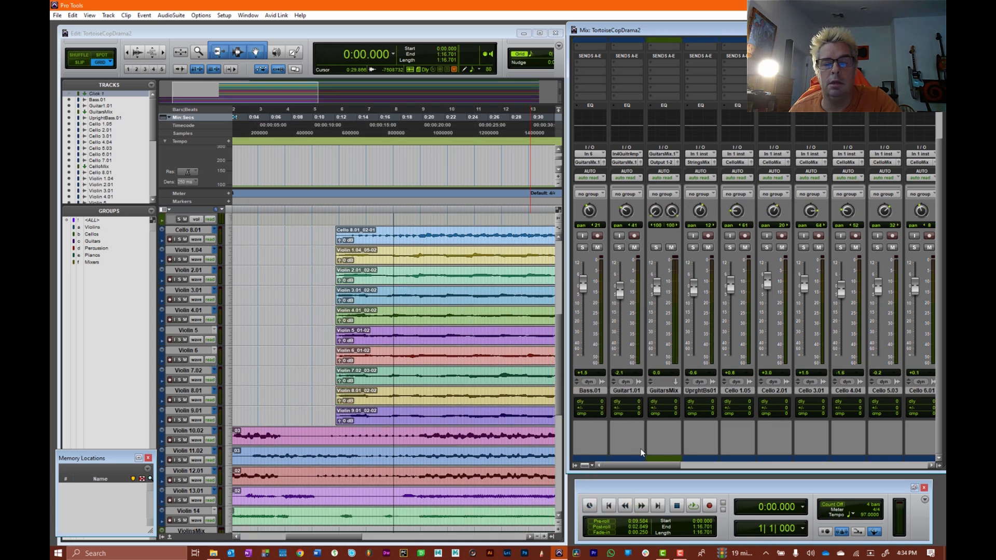
# Create one new stereo Master Fader track after the PercussionMix track.
pyautogui.moveTo(642, 465); pyautogui.dragTo(938, 468)
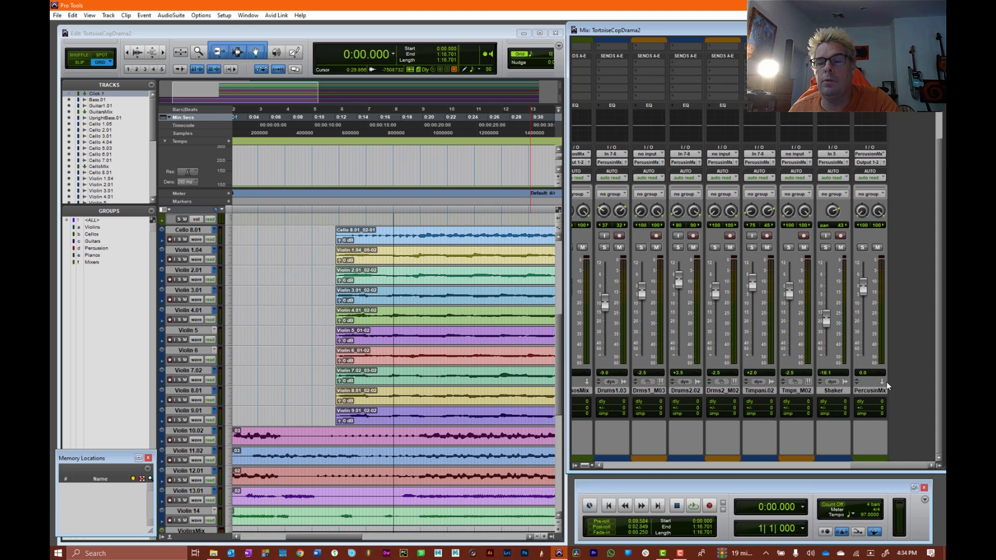
pyautogui.click(874, 391)
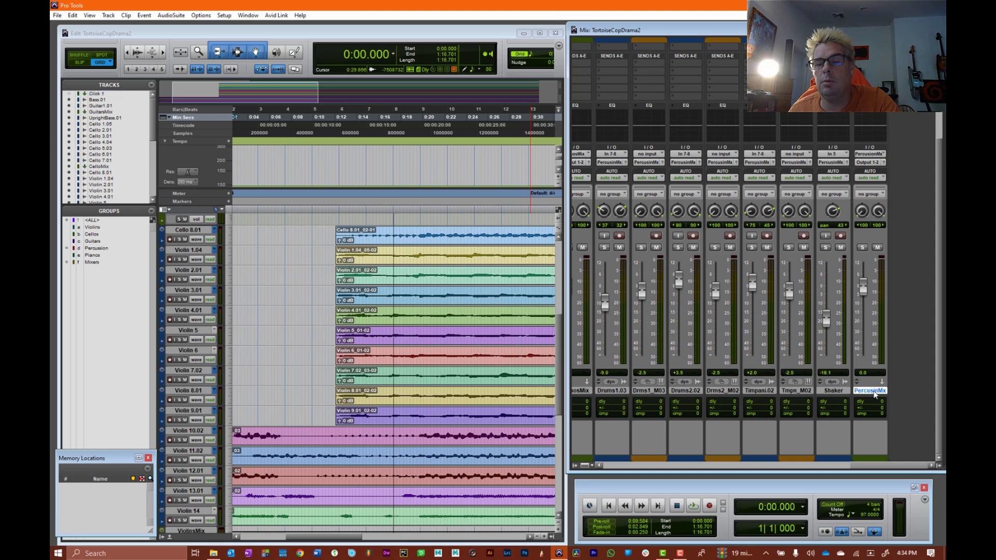
pyautogui.click(108, 15)
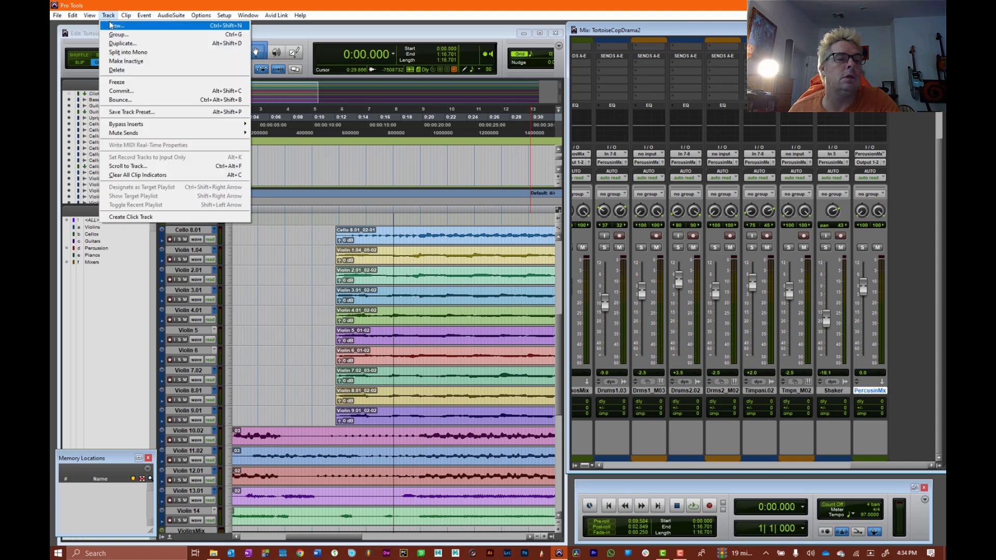
pyautogui.click(117, 26)
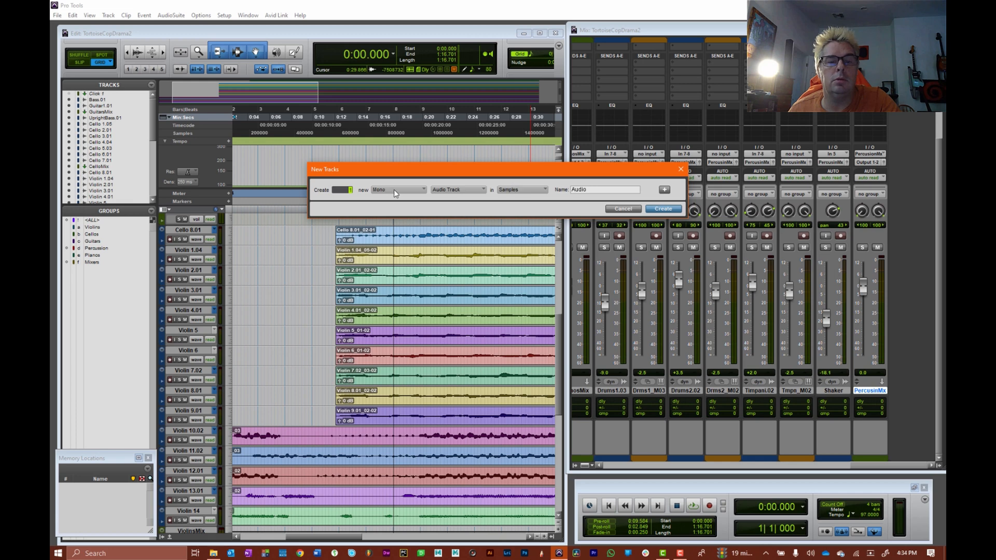
pyautogui.click(393, 189)
pyautogui.click(413, 201)
pyautogui.click(478, 190)
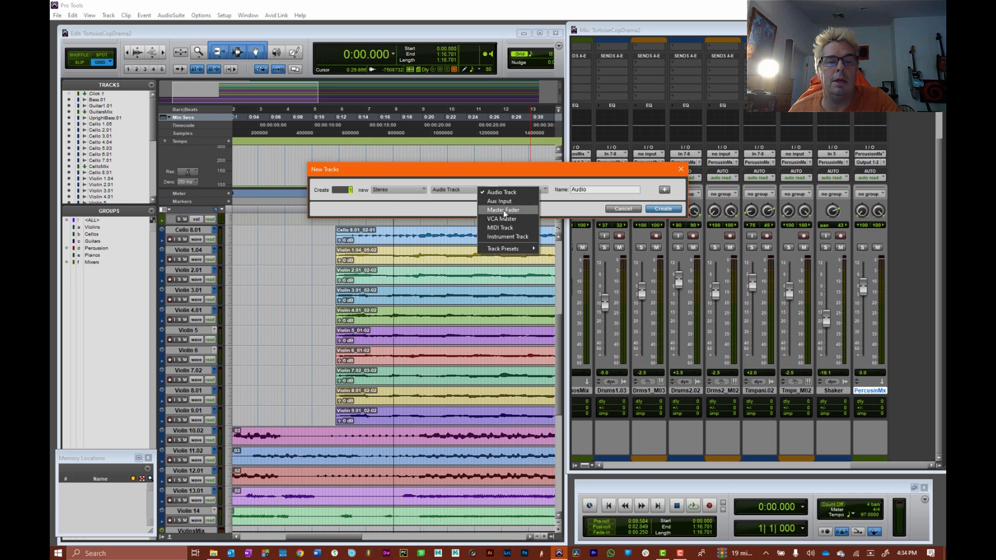
pyautogui.click(503, 210)
pyautogui.click(664, 209)
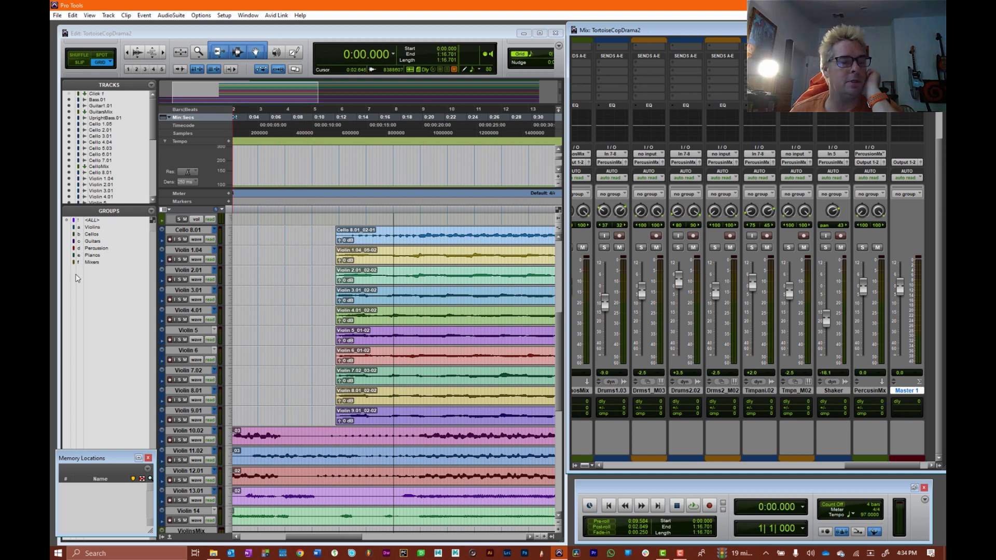
# Modify the Mixers group to include the new master fader track.
pyautogui.rightClick(94, 262)
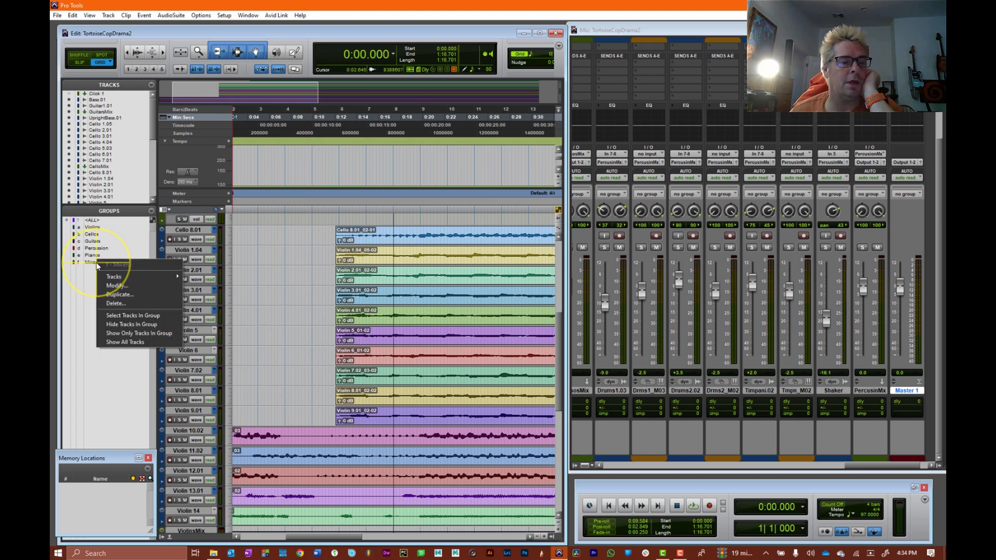
pyautogui.click(140, 286)
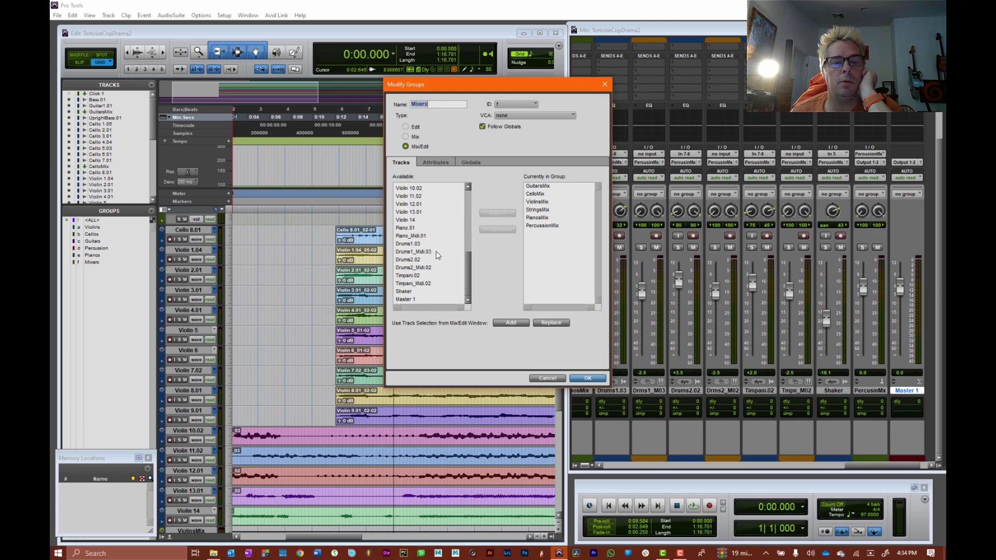
pyautogui.click(409, 300)
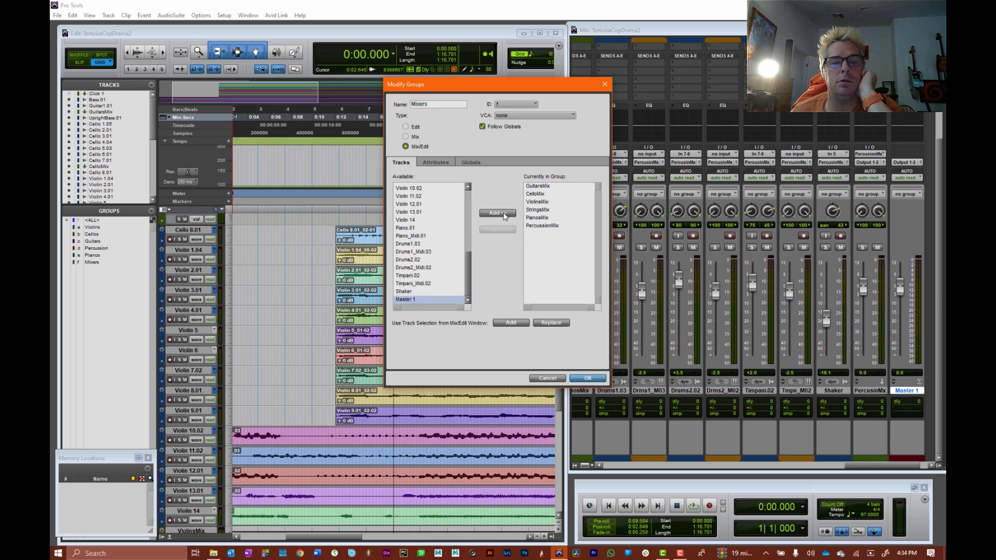
pyautogui.click(503, 213)
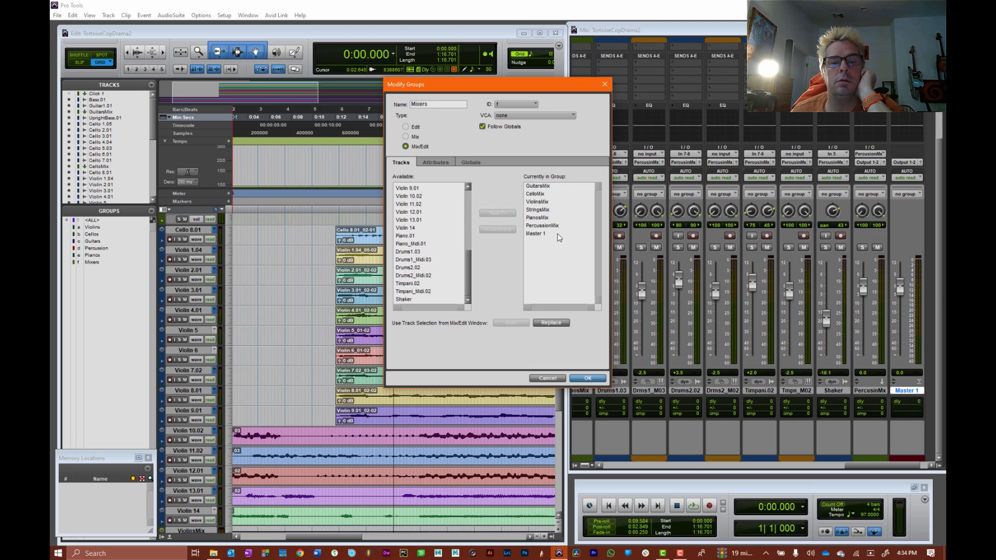
pyautogui.click(587, 380)
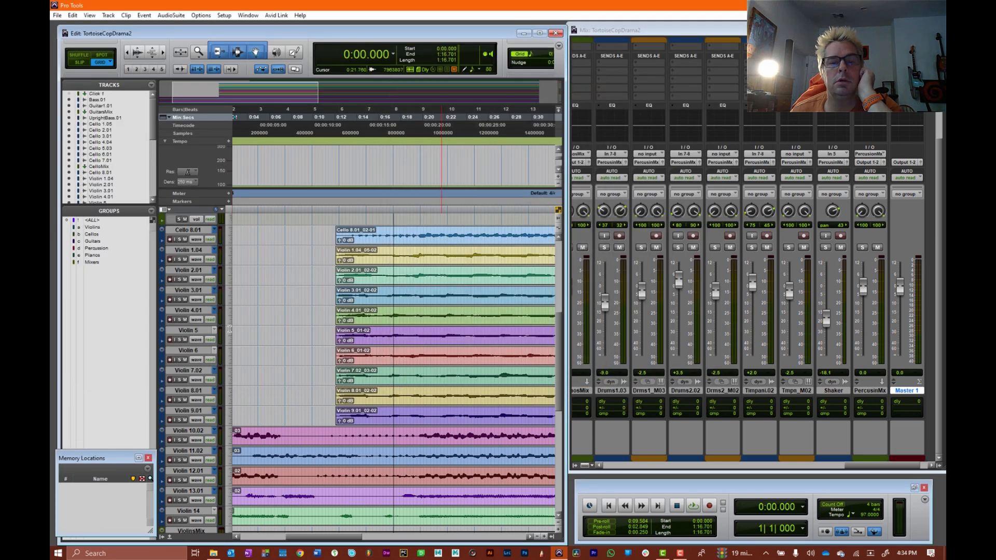
# Add the Master 1 track to the Pianos group.
pyautogui.click(92, 255)
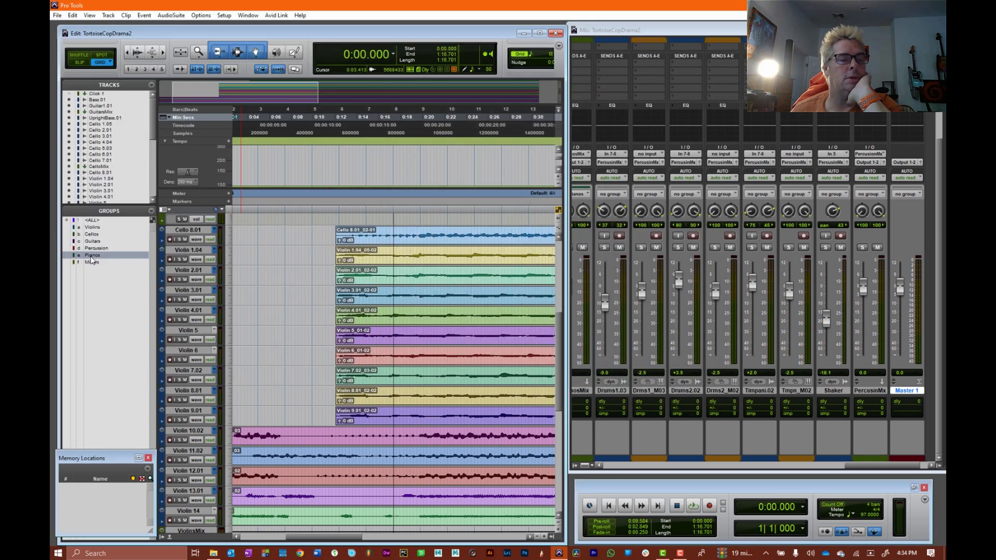
pyautogui.click(92, 256)
pyautogui.rightClick(91, 256)
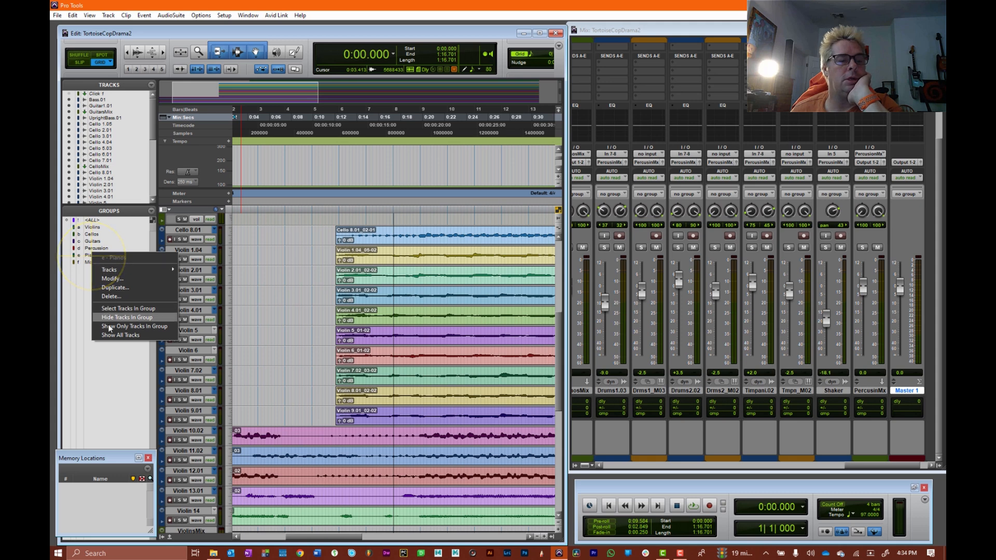
pyautogui.click(123, 280)
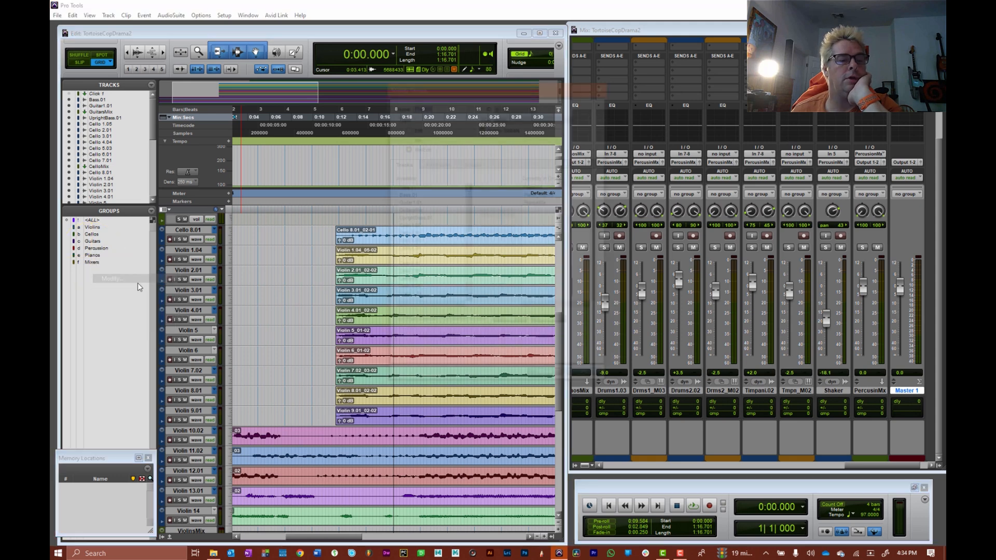
pyautogui.scroll(-8, 422, 241)
pyautogui.click(410, 299)
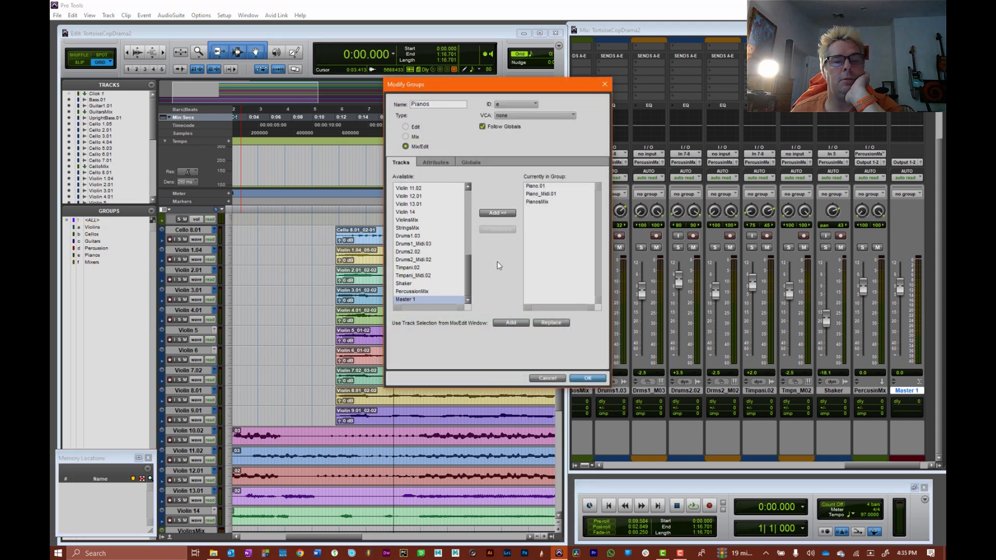
pyautogui.click(497, 213)
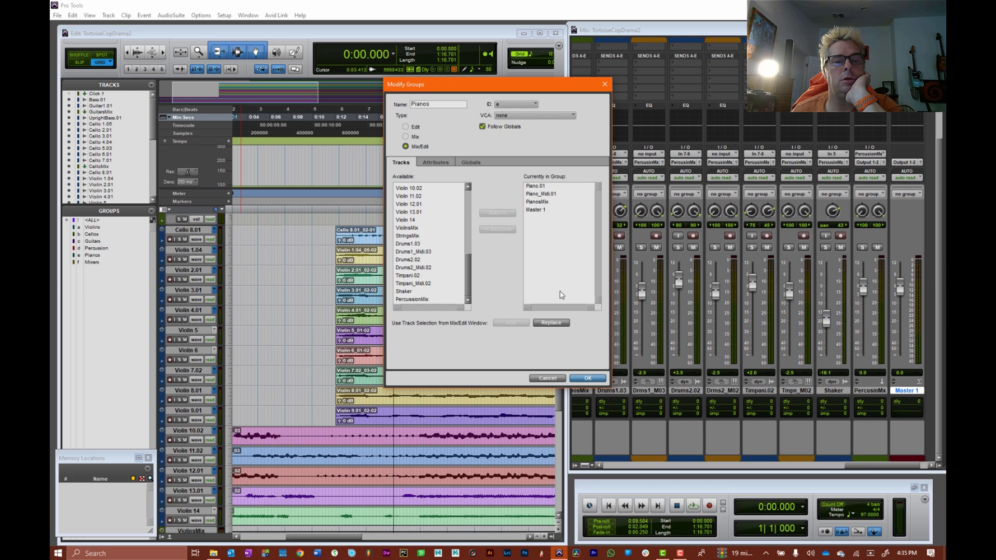
pyautogui.click(586, 379)
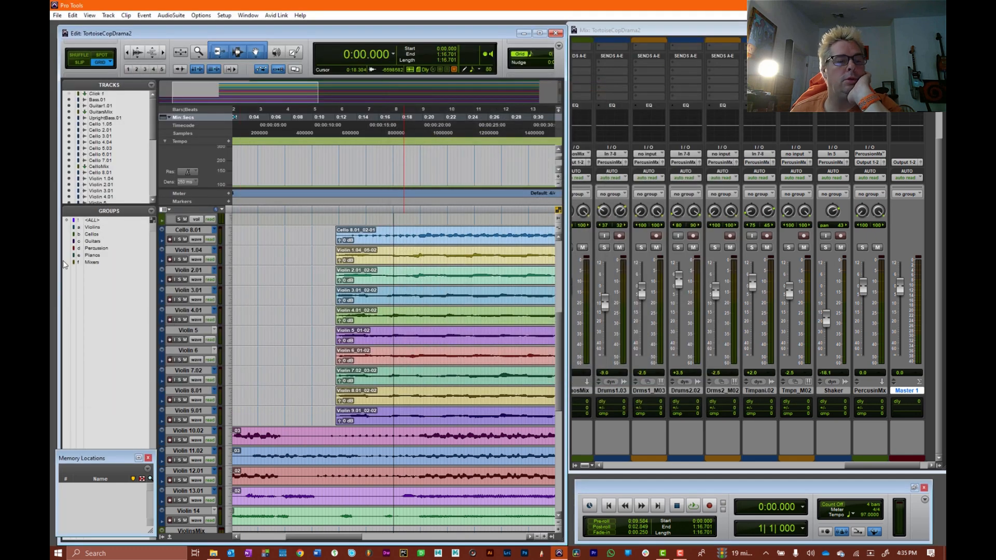
# Add the Master 1 track to the Percussion group and recheck the group's track list.
pyautogui.rightClick(94, 250)
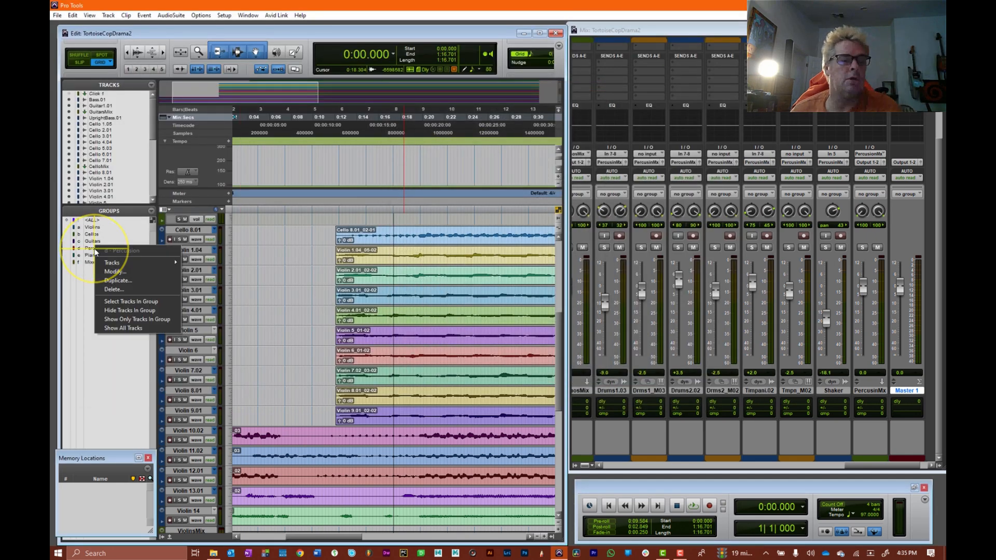
pyautogui.click(142, 272)
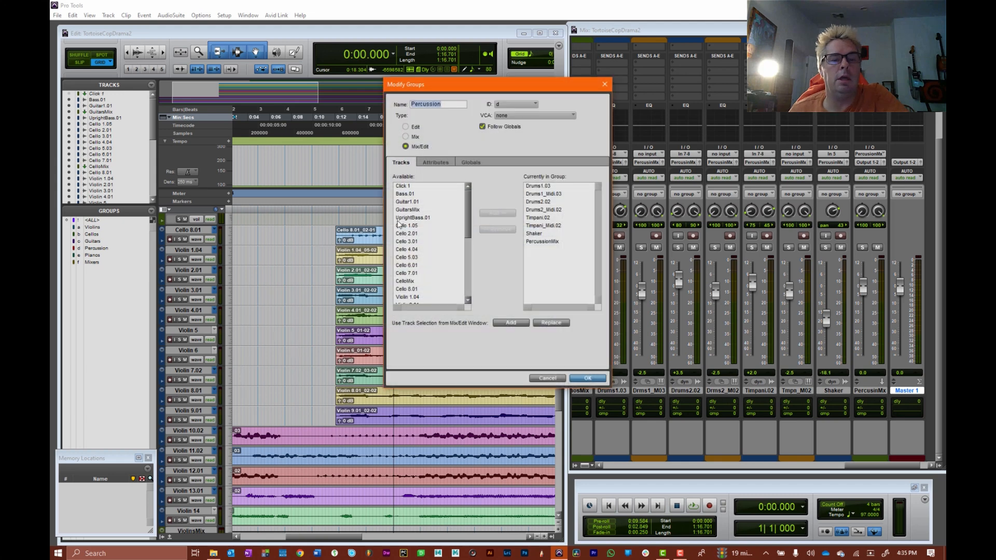
pyautogui.scroll(-6, 419, 266)
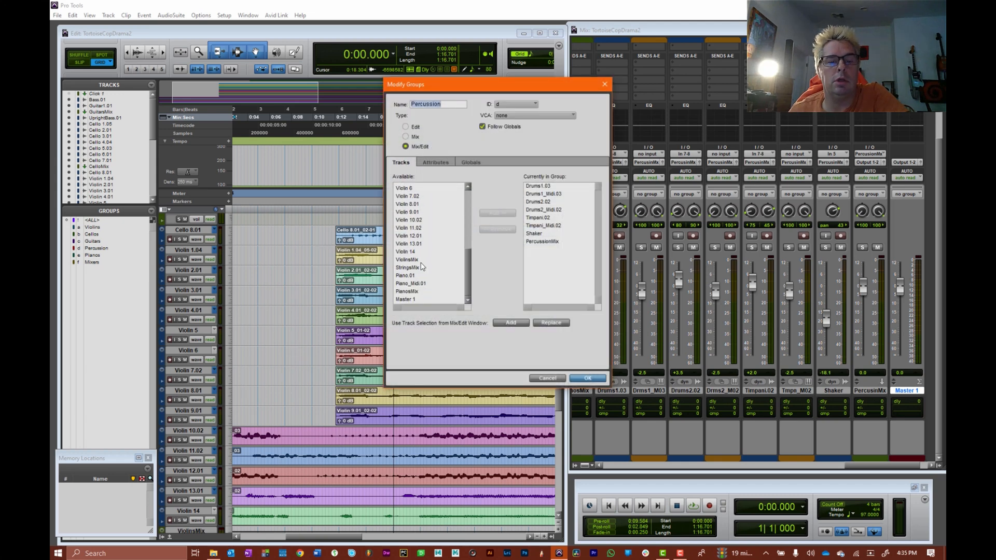
pyautogui.click(407, 300)
pyautogui.click(497, 213)
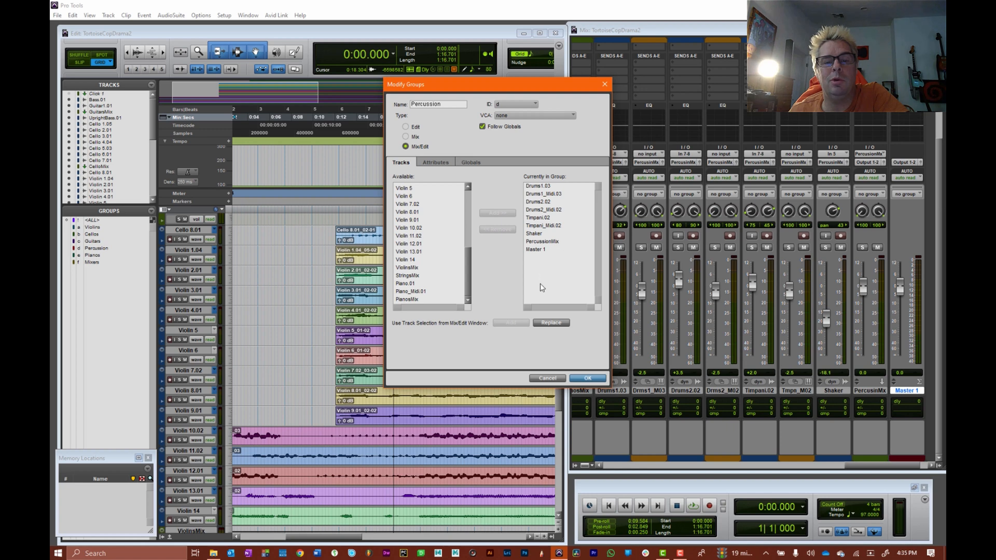
pyautogui.click(588, 379)
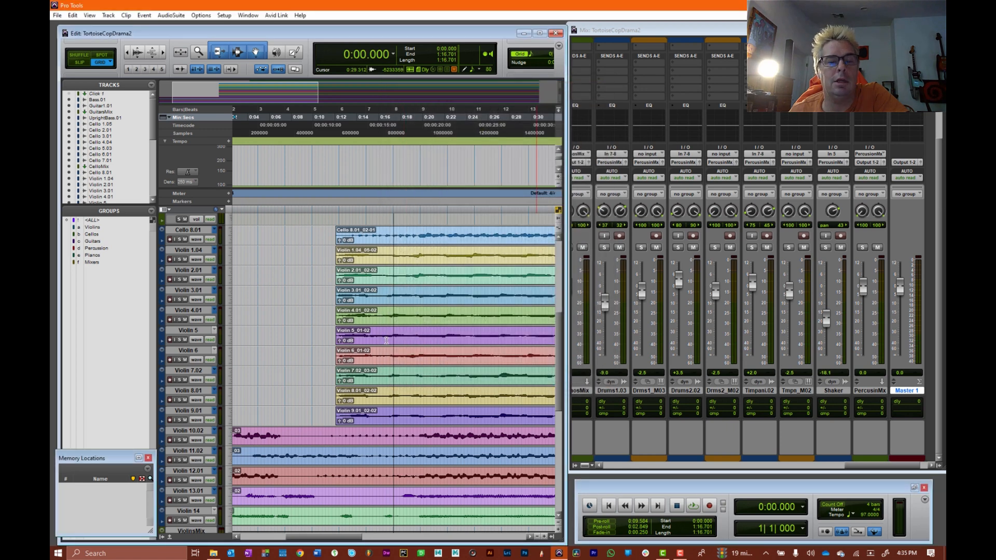
pyautogui.rightClick(96, 251)
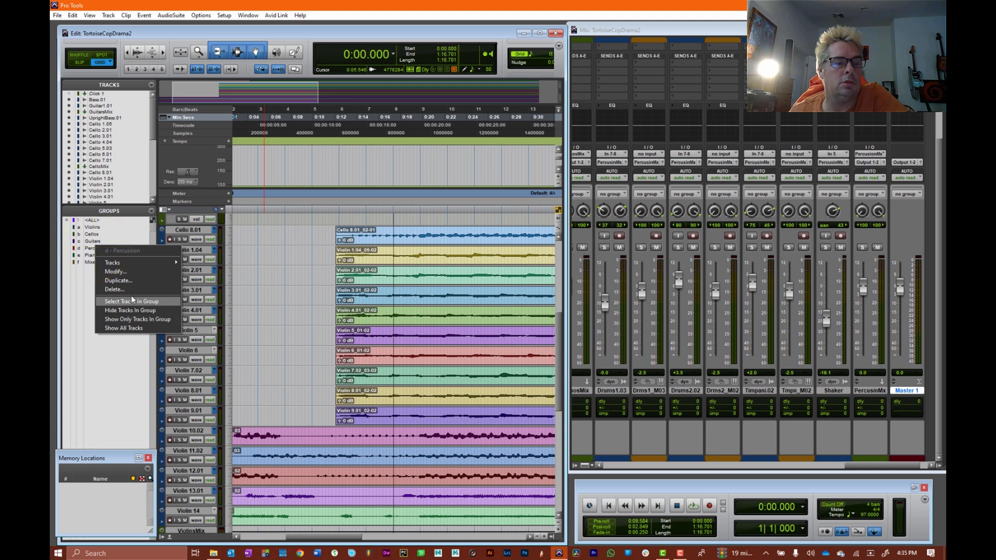
pyautogui.click(131, 272)
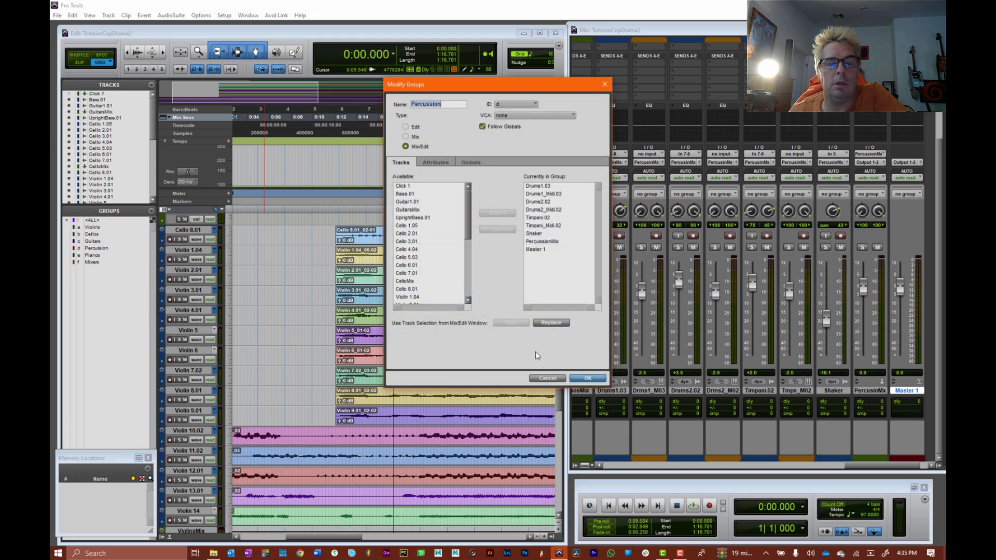
pyautogui.click(588, 379)
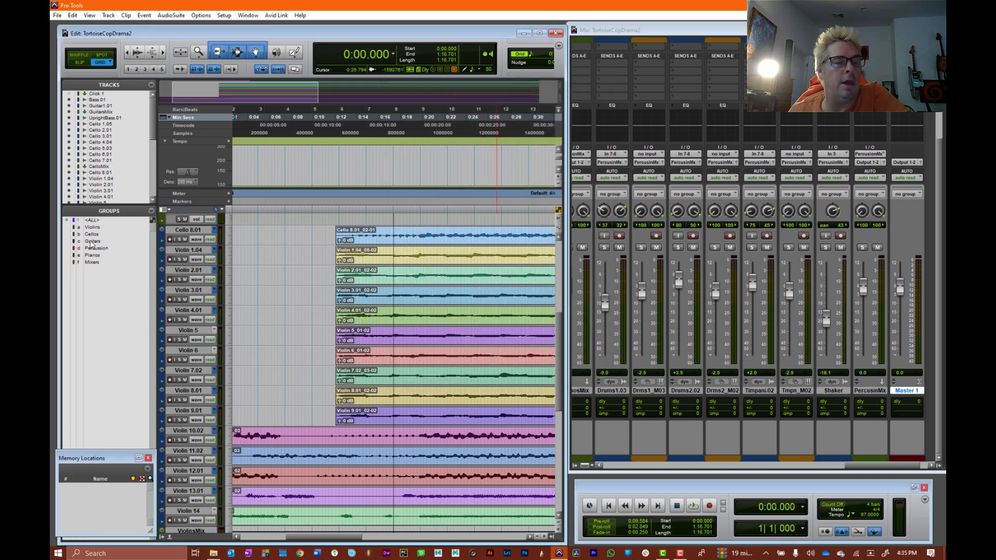
# Add the Master 1 track to the Guitars group.
pyautogui.rightClick(91, 242)
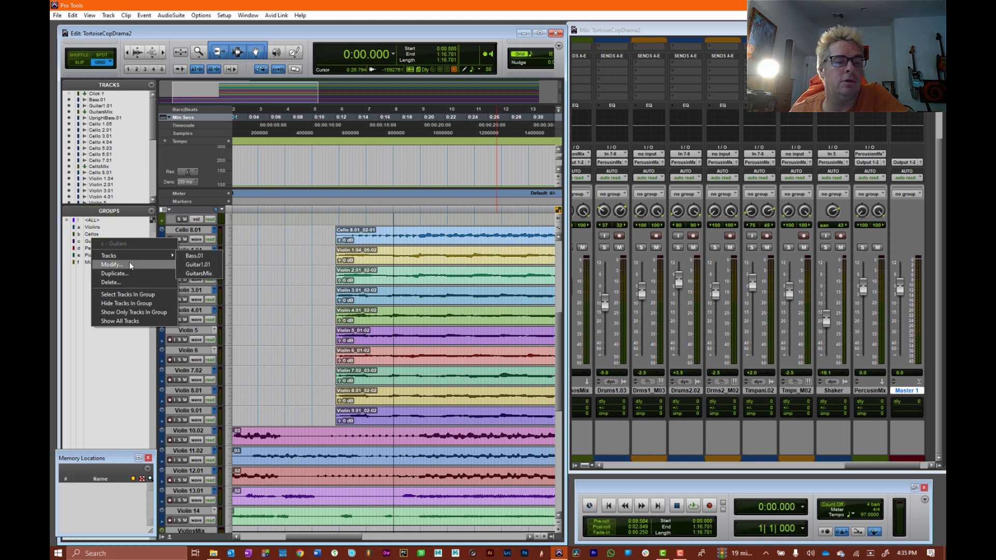
pyautogui.click(129, 264)
pyautogui.scroll(-8, 416, 259)
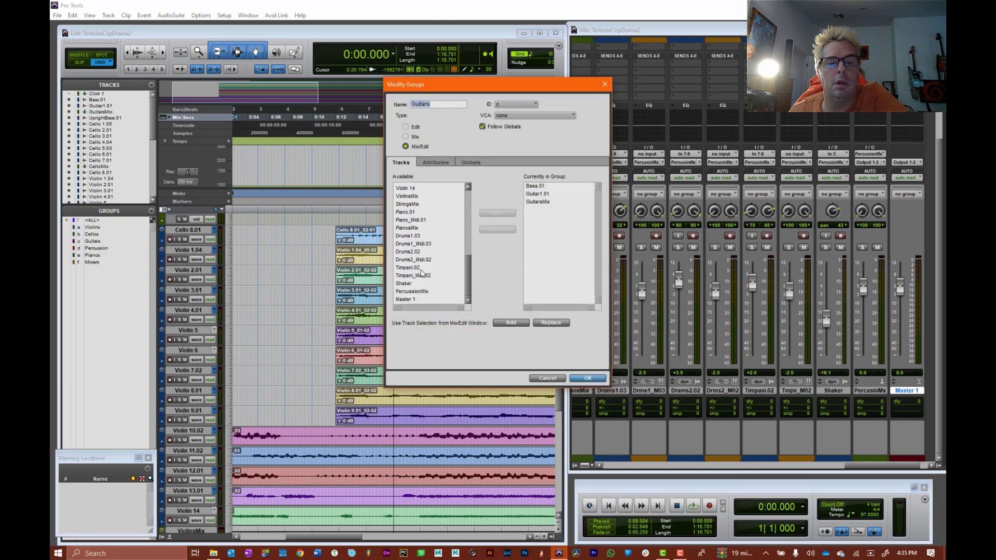
pyautogui.click(405, 300)
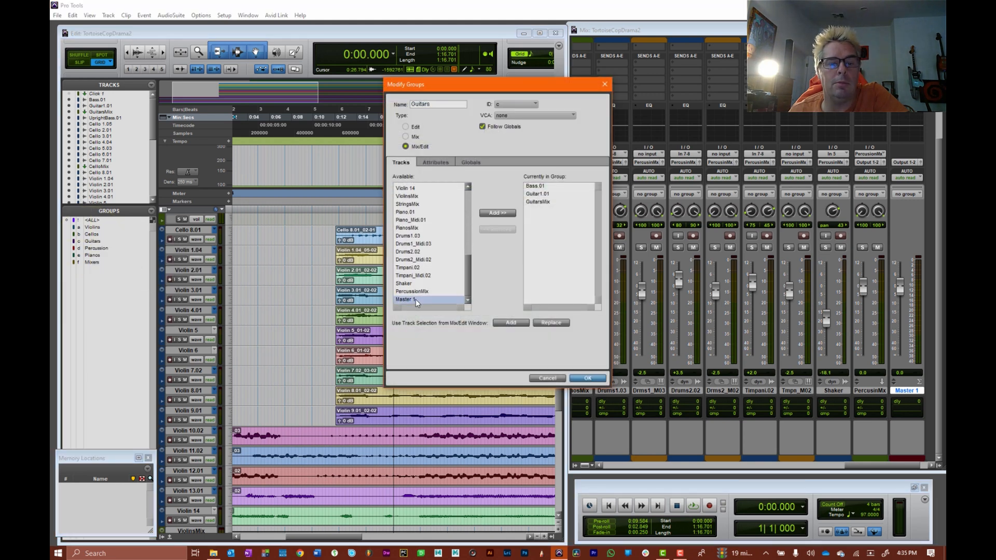
pyautogui.click(497, 213)
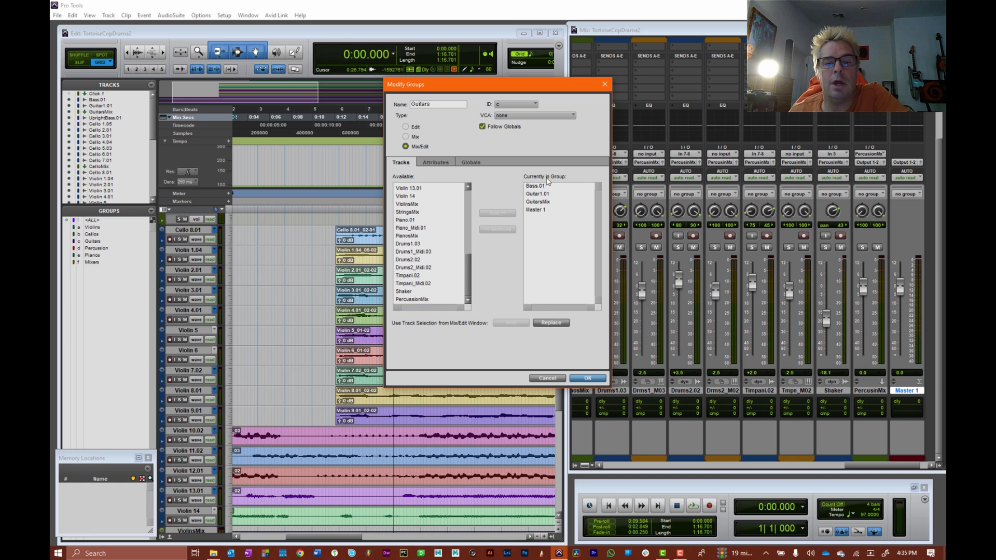
pyautogui.click(584, 378)
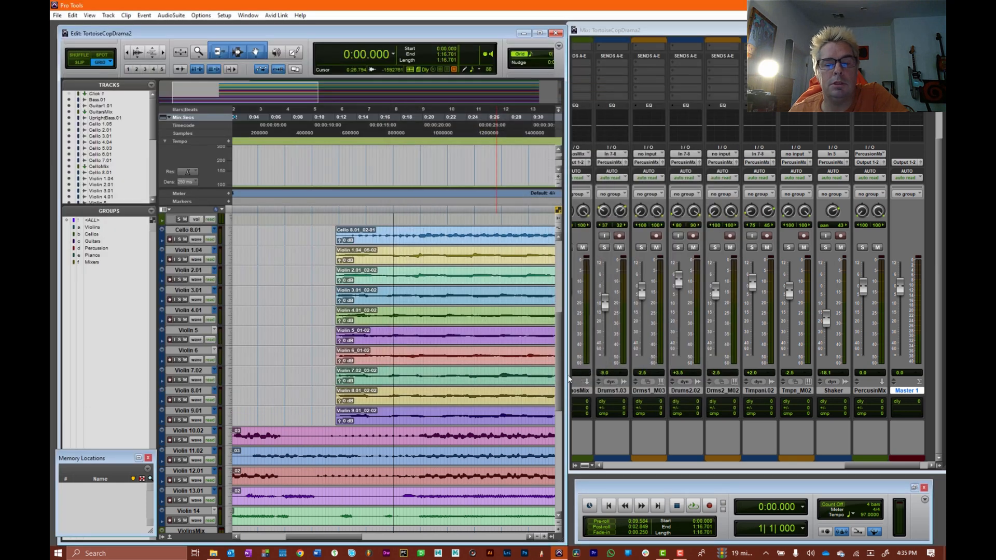
# Add the Master 1 track to the Cellos group.
pyautogui.rightClick(92, 237)
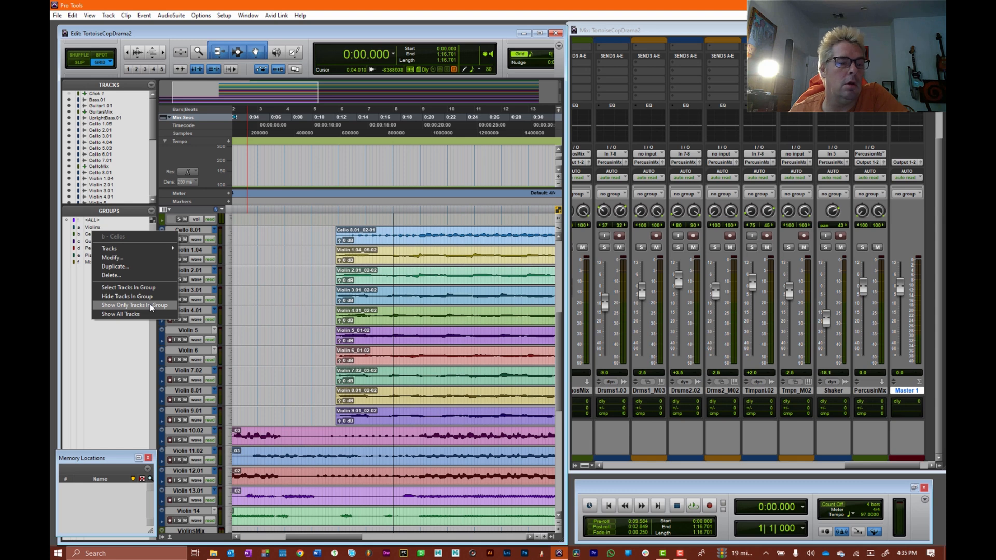
pyautogui.click(136, 259)
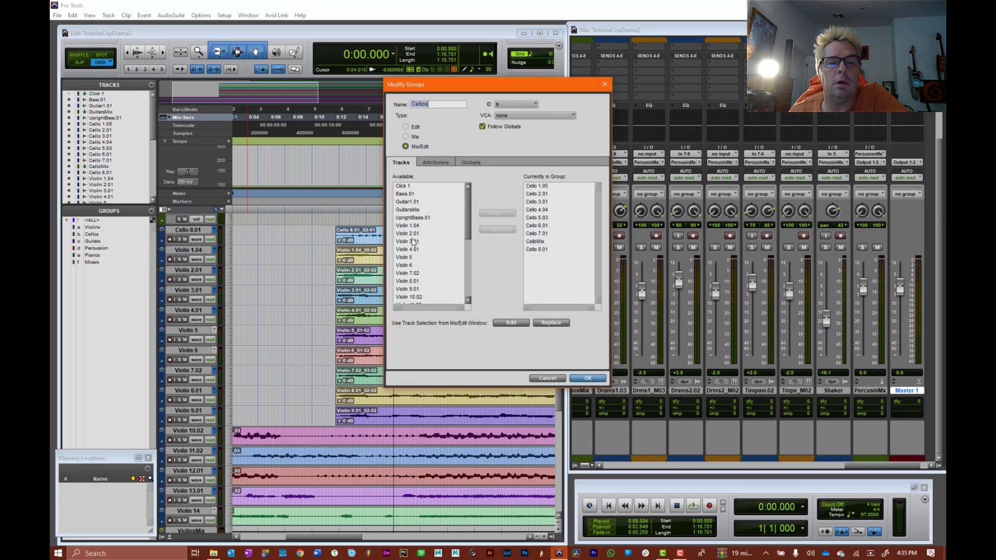
pyautogui.scroll(-6, 413, 243)
pyautogui.click(409, 299)
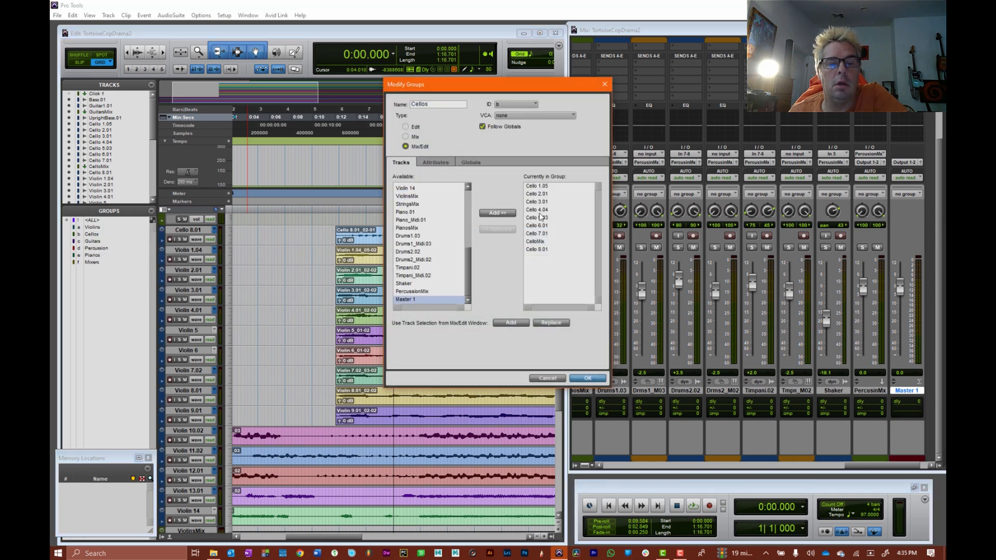
pyautogui.click(509, 213)
pyautogui.click(590, 379)
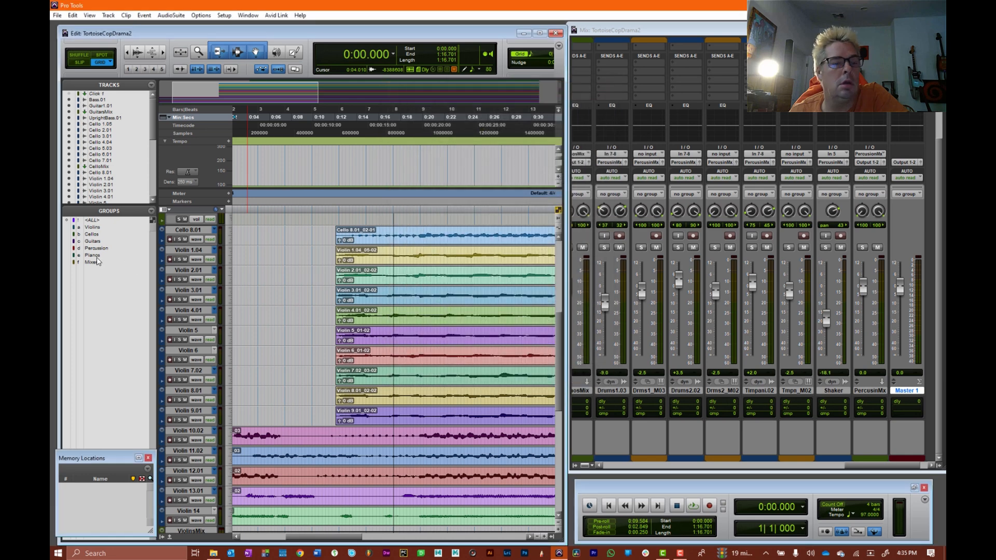
# Add the Master 1 track to the Violins group.
pyautogui.rightClick(91, 227)
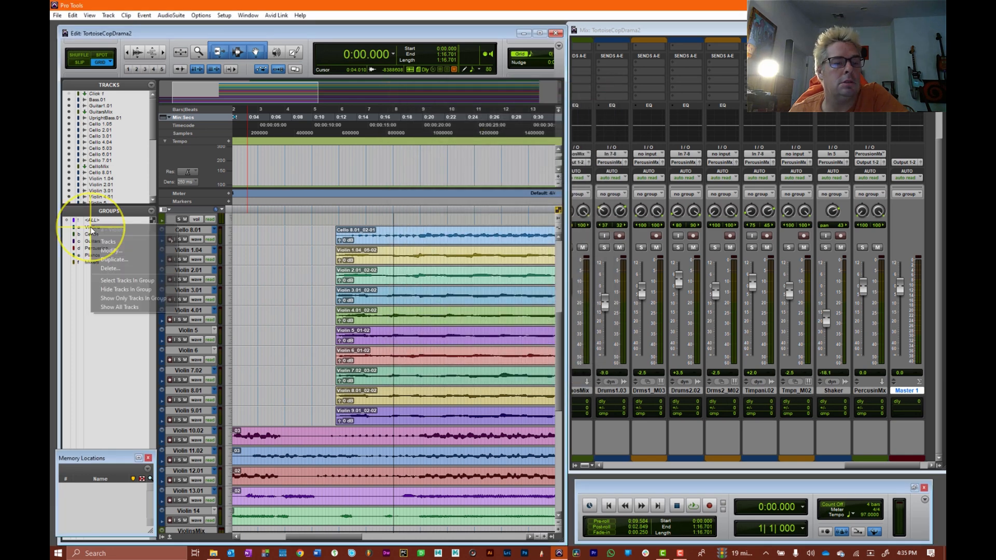
pyautogui.click(120, 250)
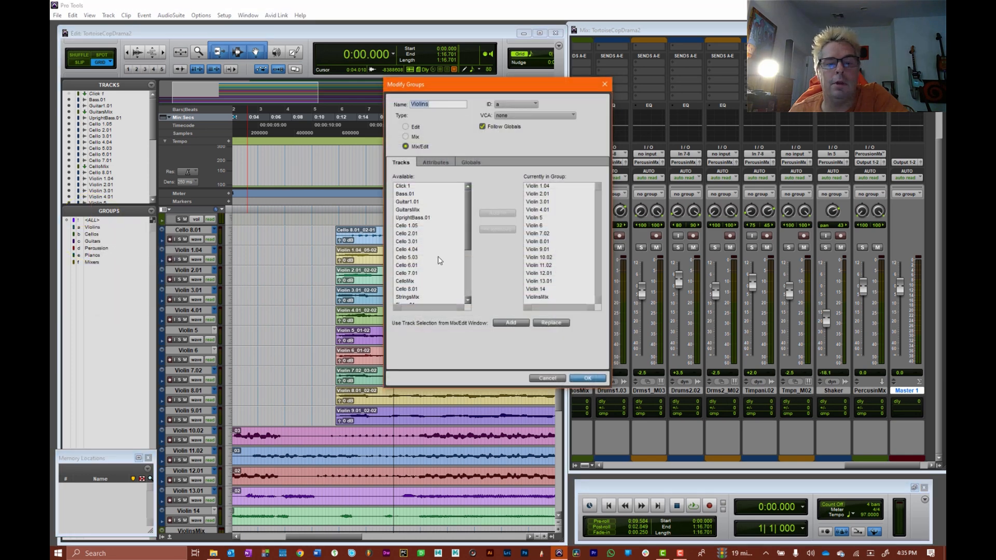
pyautogui.scroll(-4, 437, 260)
pyautogui.click(409, 300)
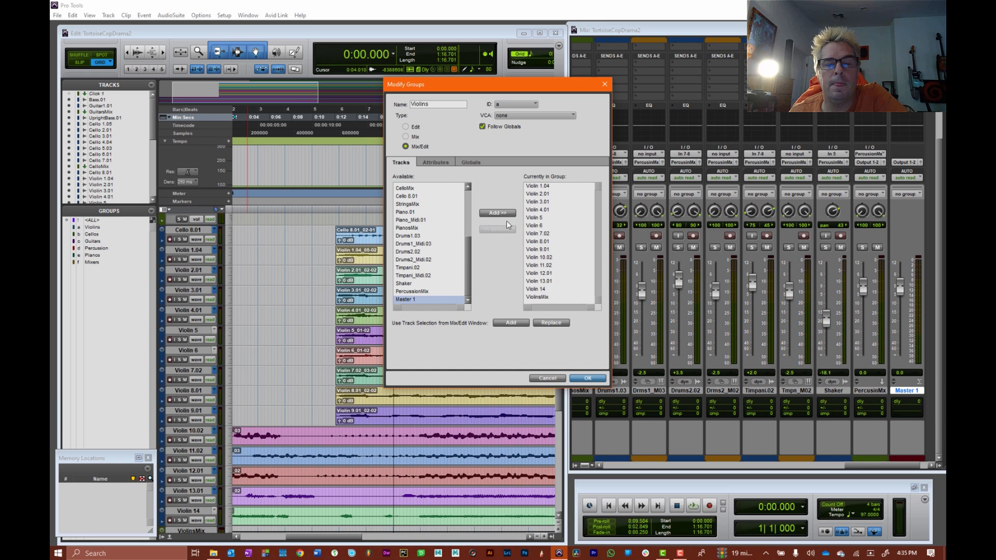
pyautogui.click(498, 214)
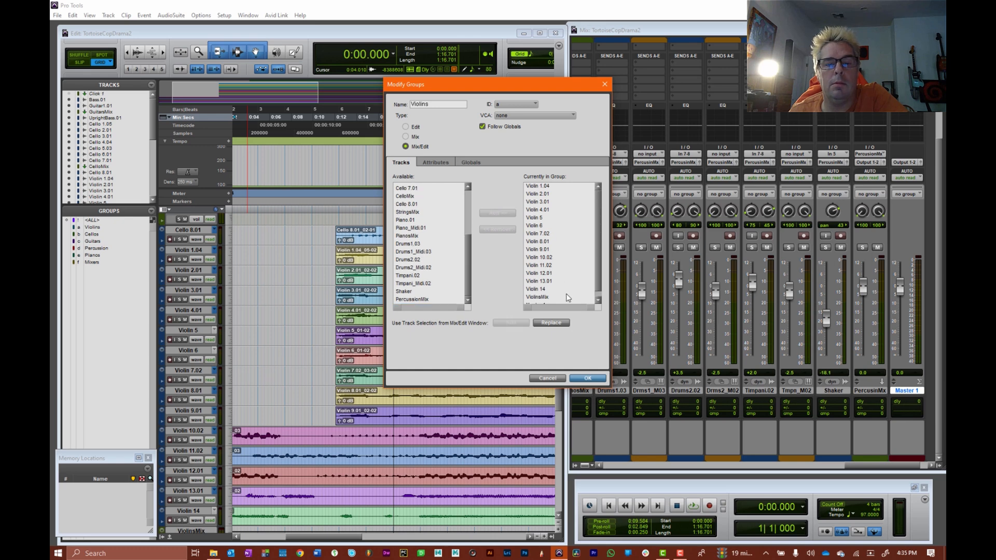
pyautogui.click(588, 379)
# Check which tracks belong to the Cellos group, leaving its membership as it is and the group inactive.
pyautogui.click(99, 236)
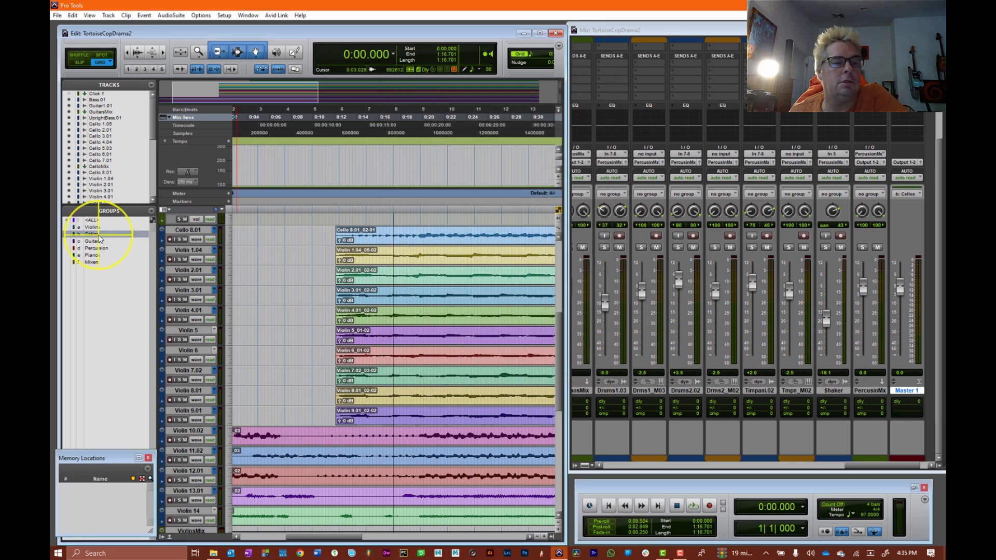
pyautogui.rightClick(100, 238)
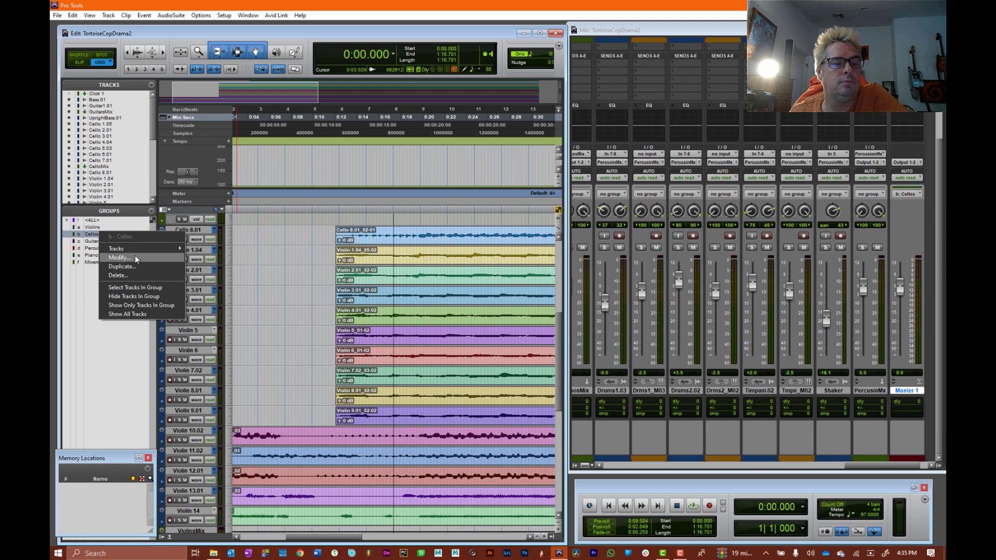
pyautogui.click(135, 258)
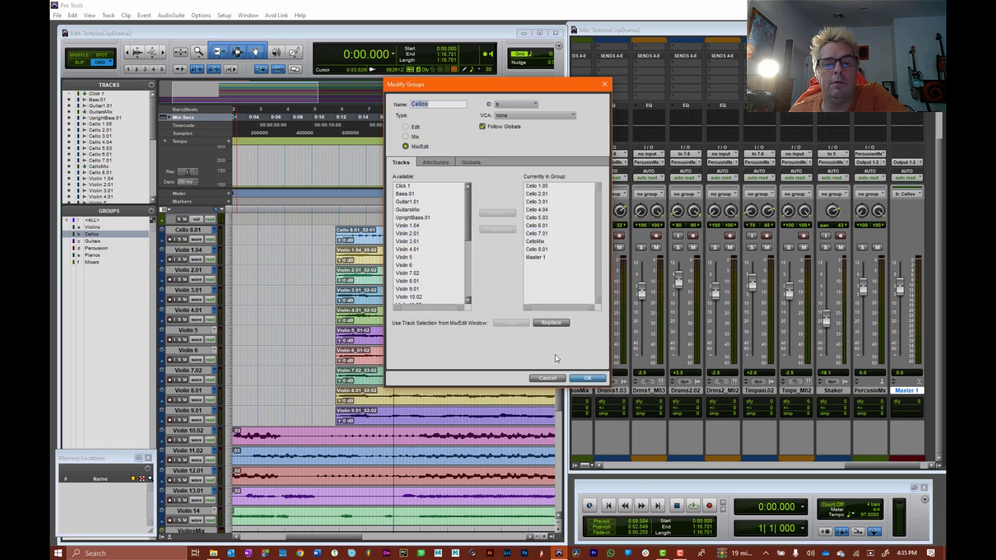
pyautogui.click(588, 378)
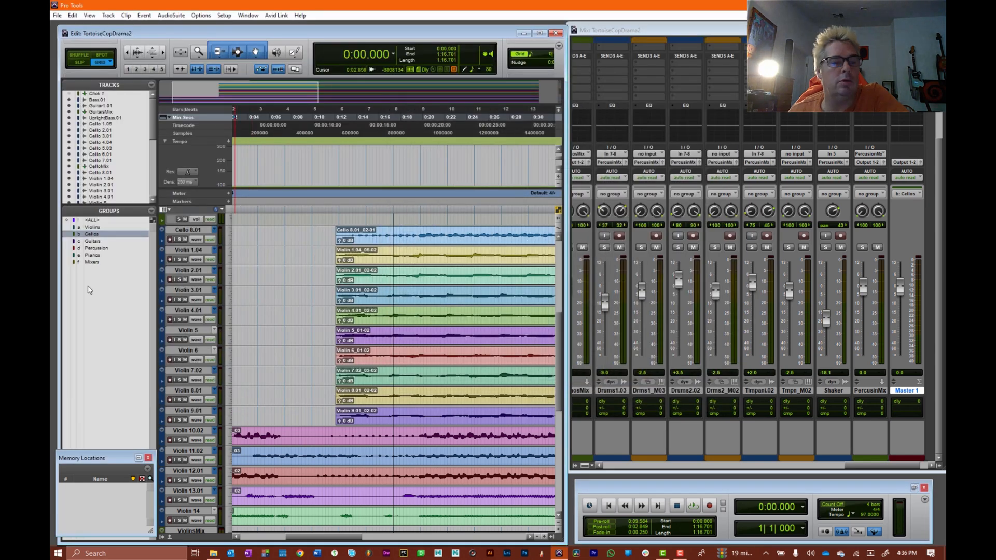
pyautogui.click(92, 235)
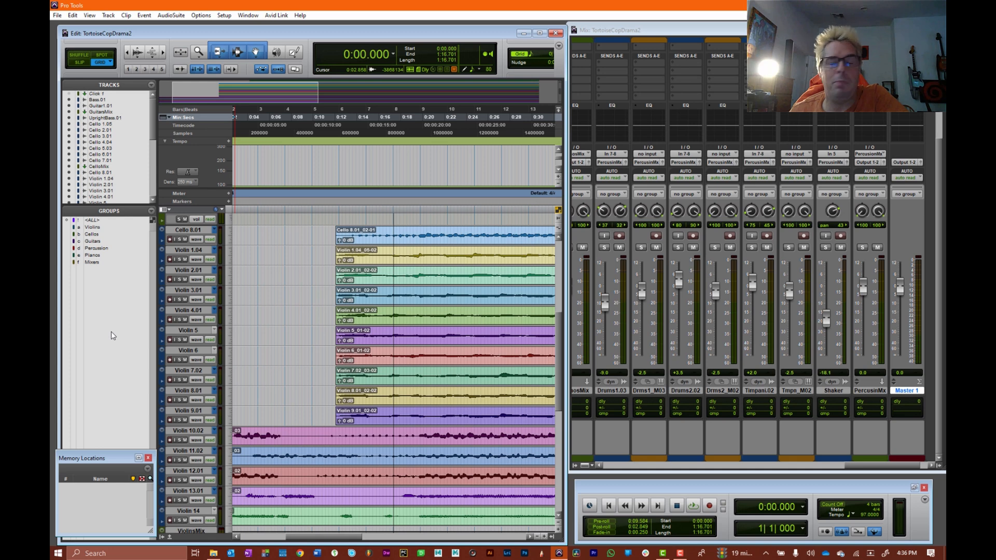
# Show only the tracks in the Mixers group and start playback of the session.
pyautogui.rightClick(93, 262)
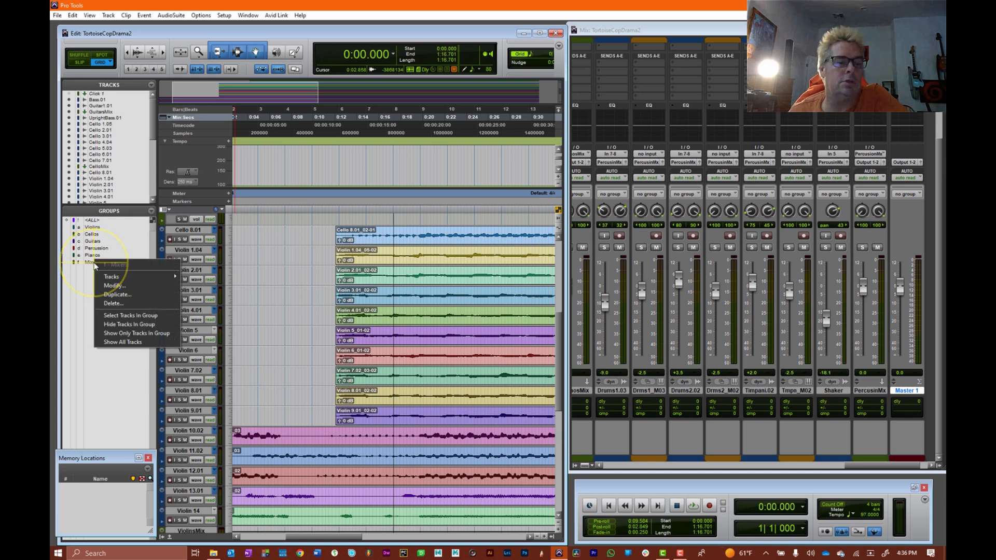
pyautogui.click(135, 334)
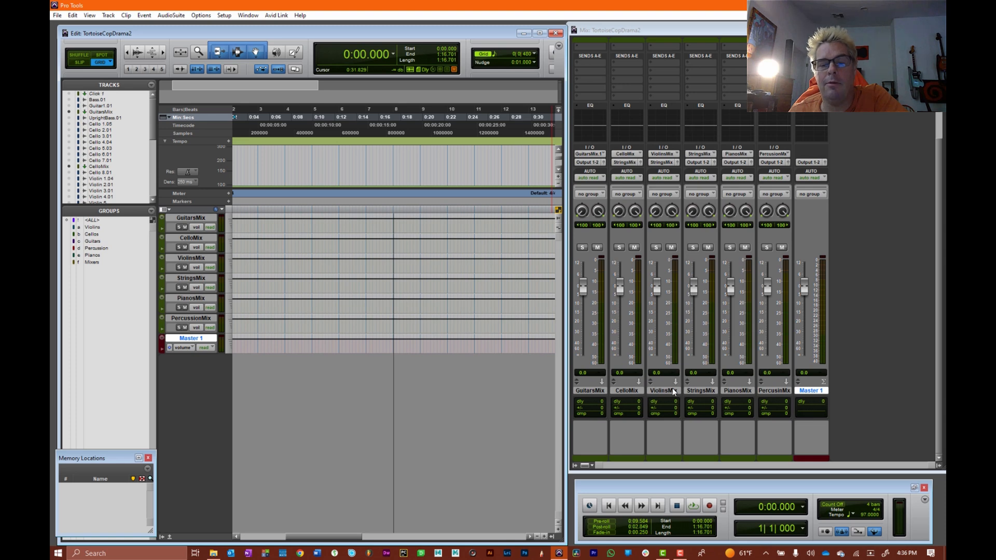
pyautogui.click(694, 507)
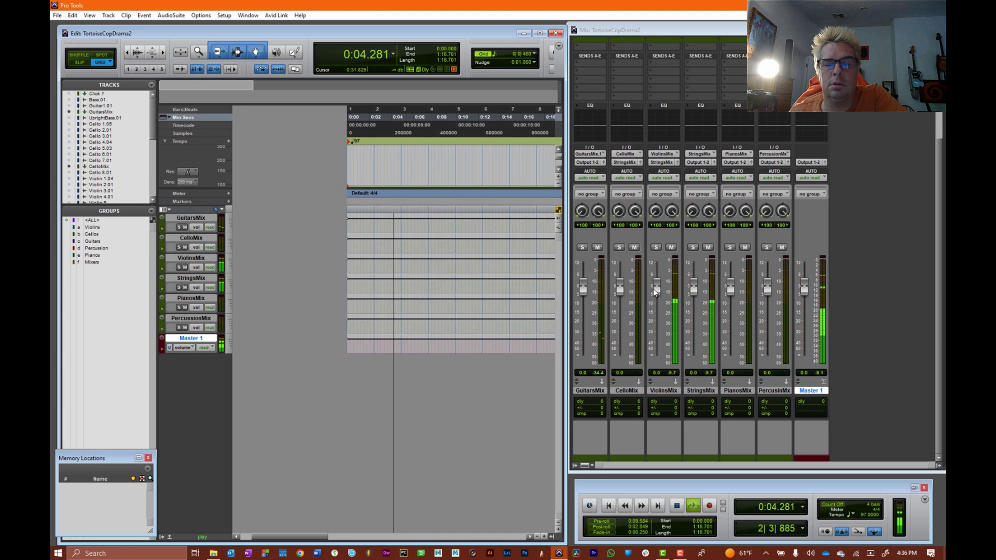
# Lower the ViolinsMix fader to -13.7 dB and the CelloMix fader to -2.0 dB during playback.
pyautogui.moveTo(658, 289); pyautogui.dragTo(662, 364)
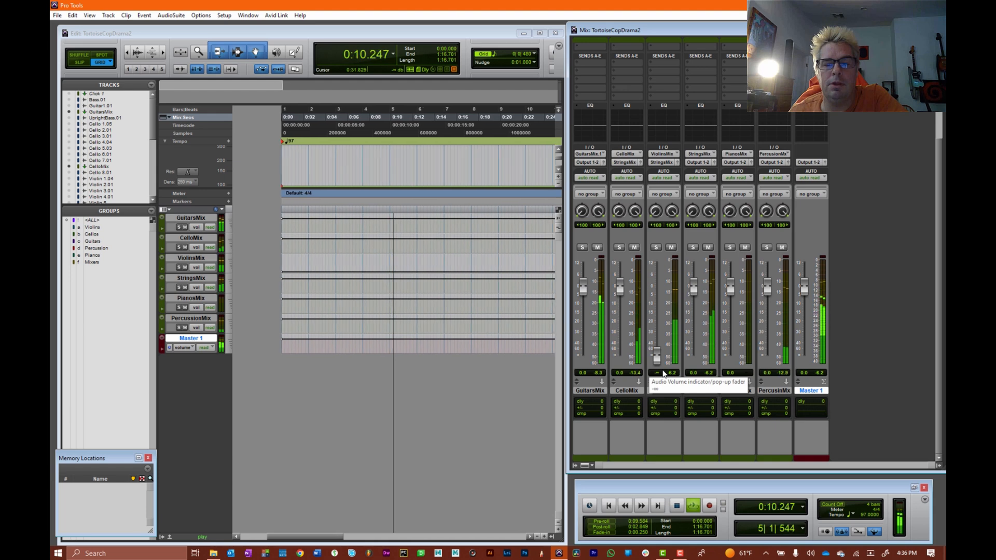
pyautogui.moveTo(668, 354); pyautogui.dragTo(656, 320)
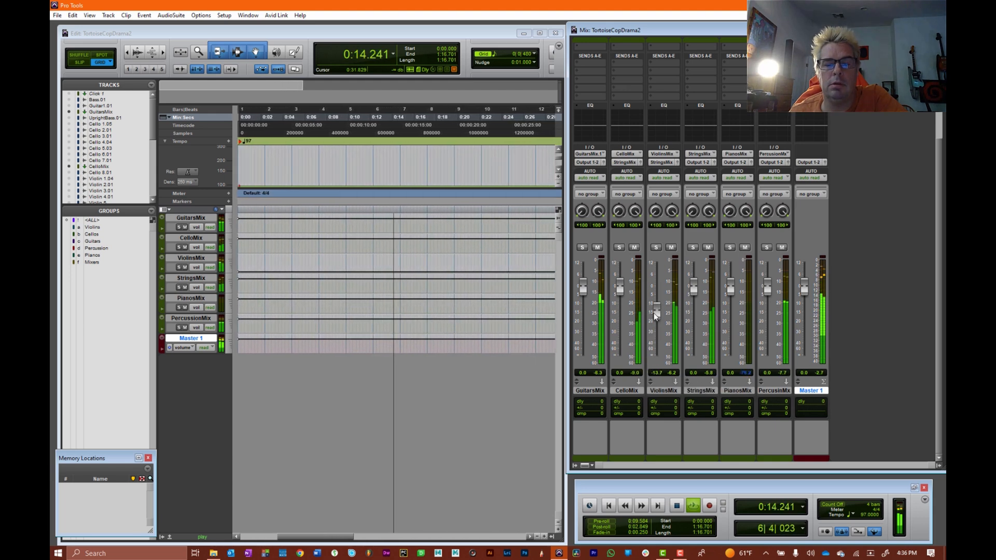
pyautogui.moveTo(622, 291)
pyautogui.mouseDown()
pyautogui.moveTo(621, 326)
pyautogui.moveTo(621, 293)
pyautogui.mouseUp()
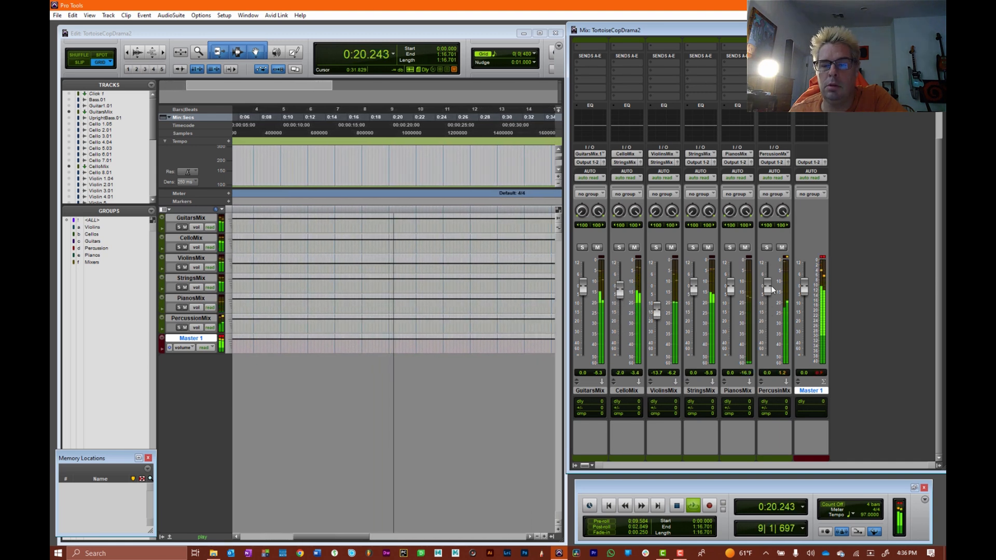
# Lower the faders of PercussionMix to -11.8, StringsMix to -6.2, GuitarsMix to -9.1 and CelloMix to -3.6 dB, and stop playback.
pyautogui.moveTo(768, 289); pyautogui.dragTo(771, 307)
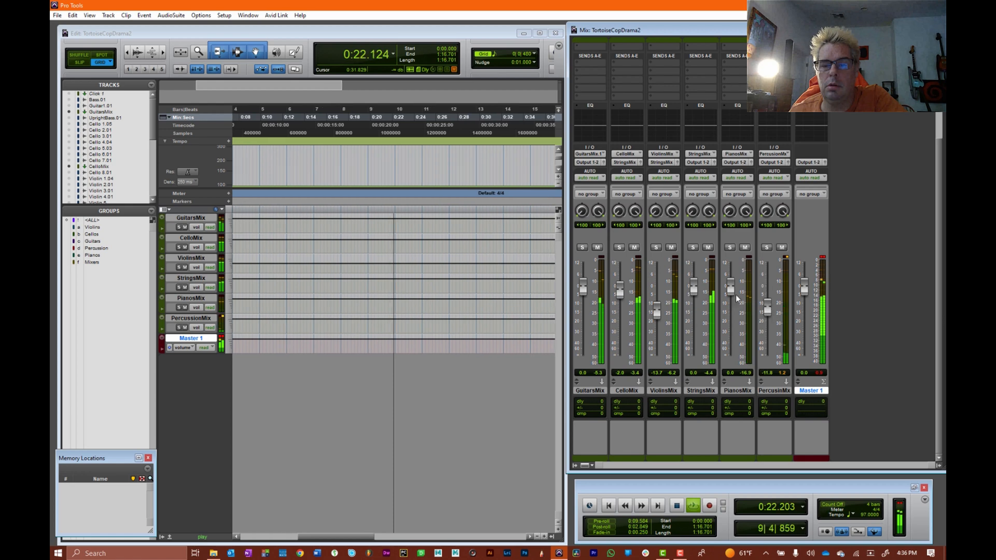
pyautogui.moveTo(690, 285); pyautogui.dragTo(696, 302)
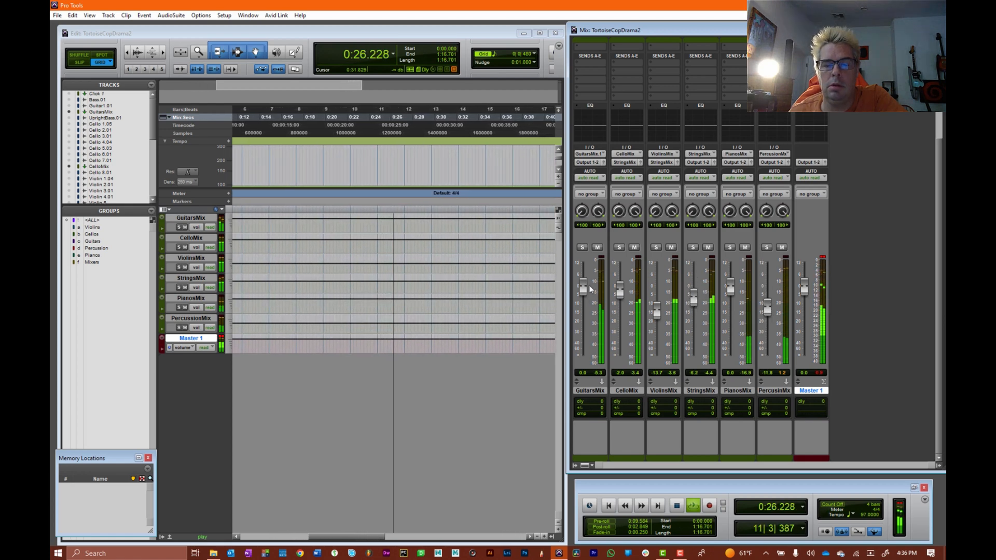
pyautogui.moveTo(583, 289); pyautogui.dragTo(620, 291)
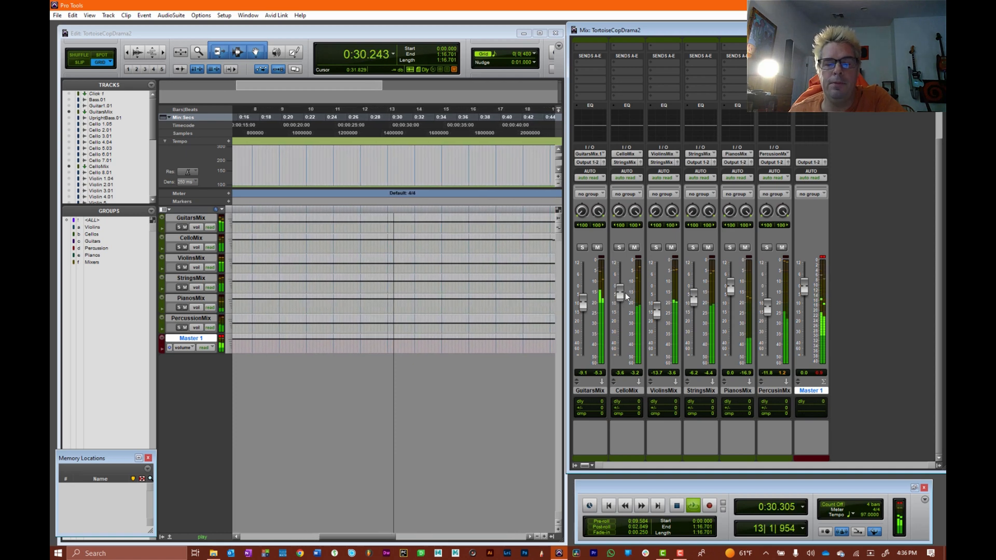
pyautogui.click(676, 507)
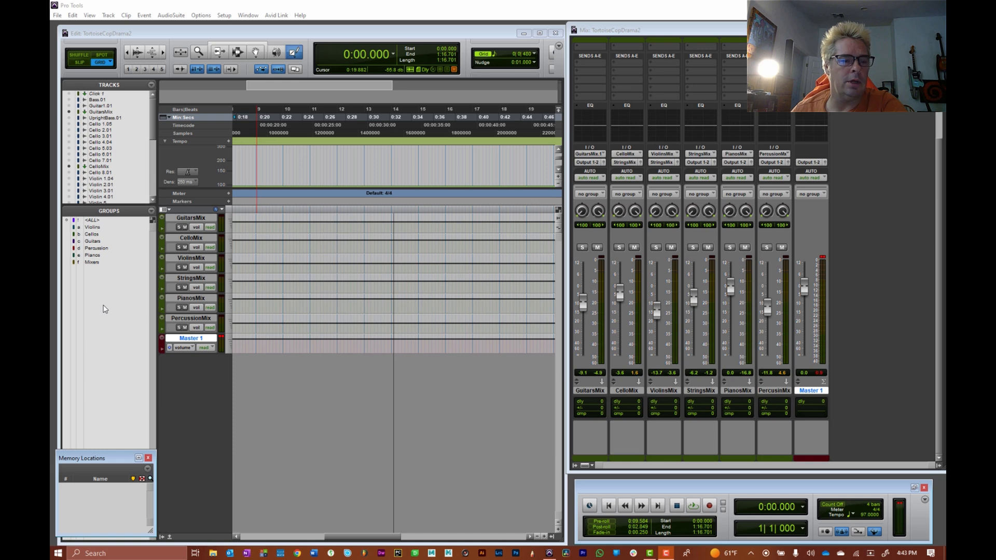
# Show only the Violins group's tracks and duplicate all their playlists at once by activating the group just for this operation.
pyautogui.rightClick(98, 229)
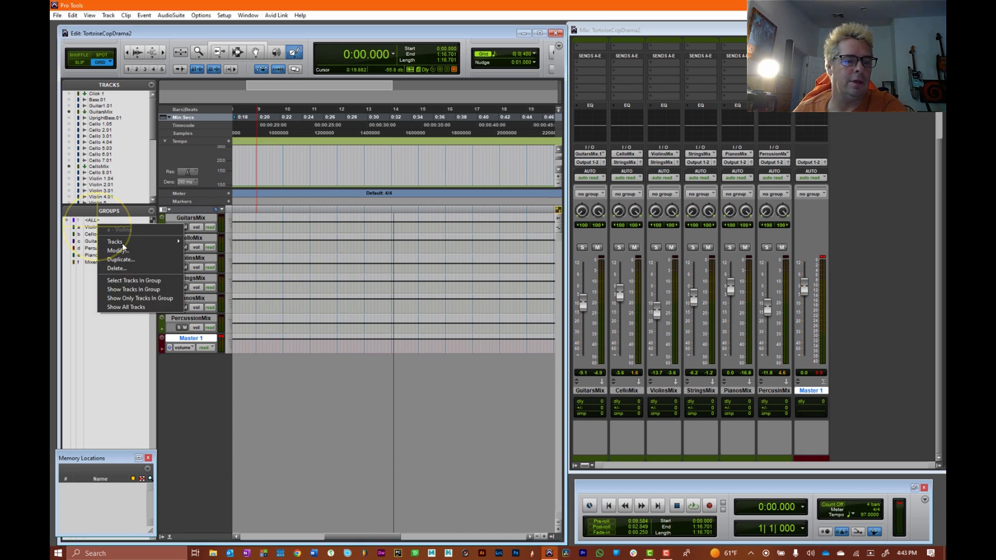
pyautogui.click(160, 300)
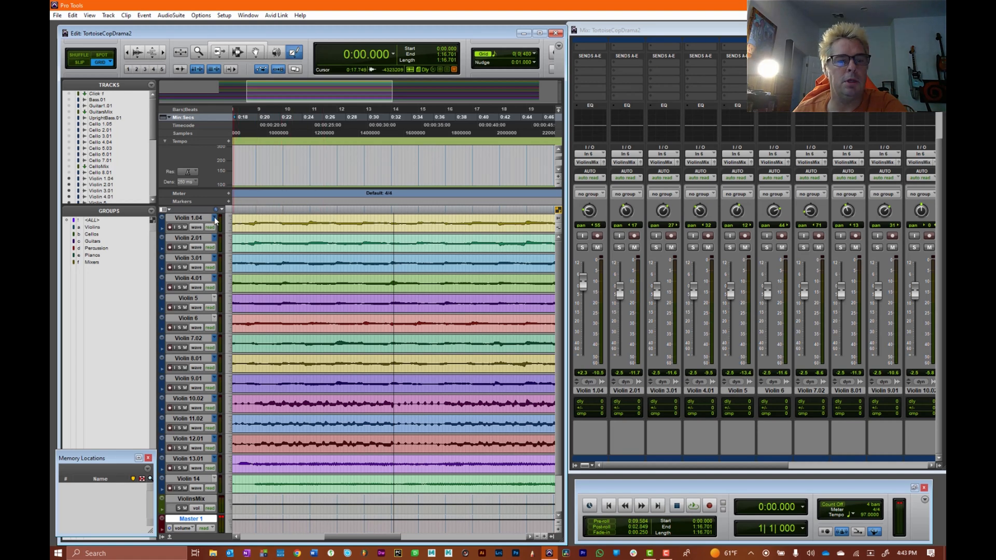
pyautogui.click(100, 228)
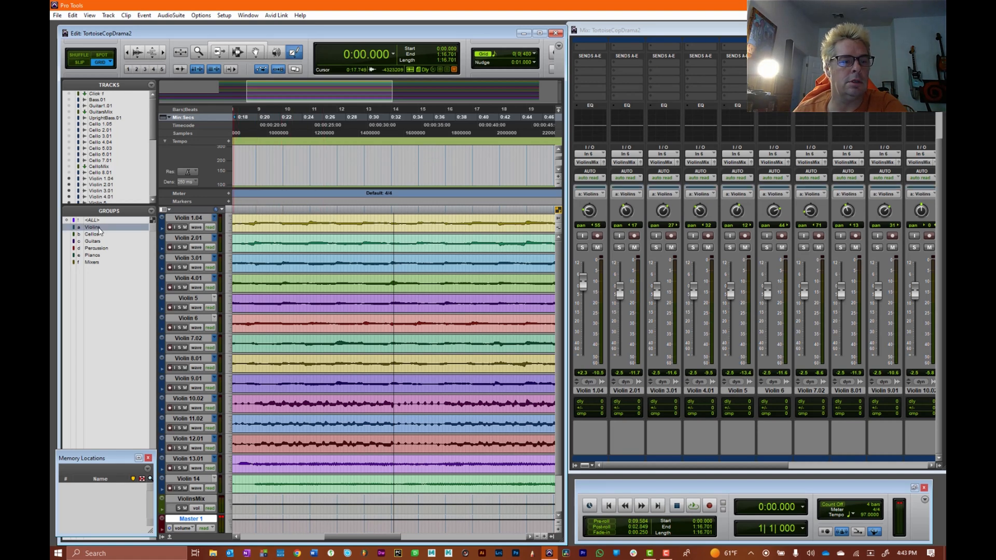
pyautogui.click(215, 222)
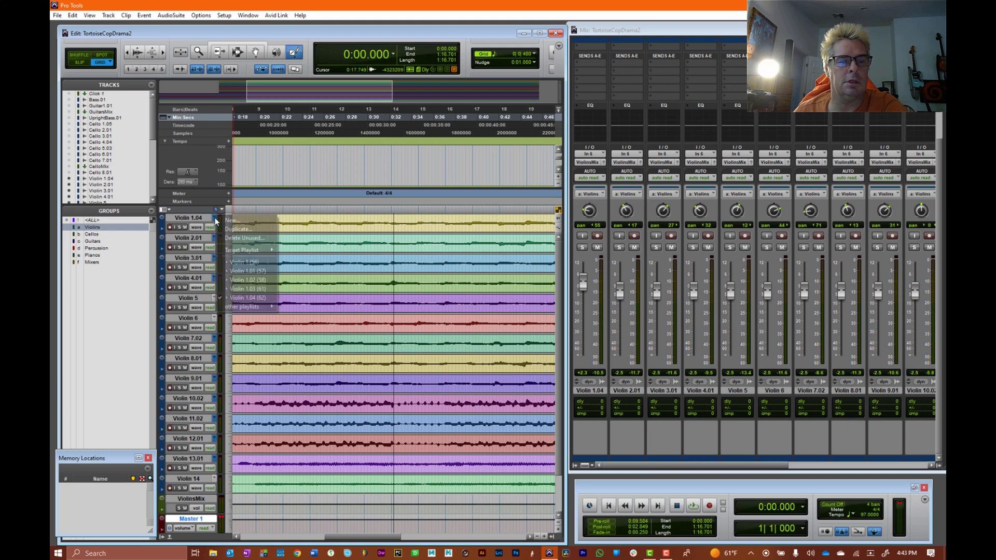
pyautogui.click(249, 229)
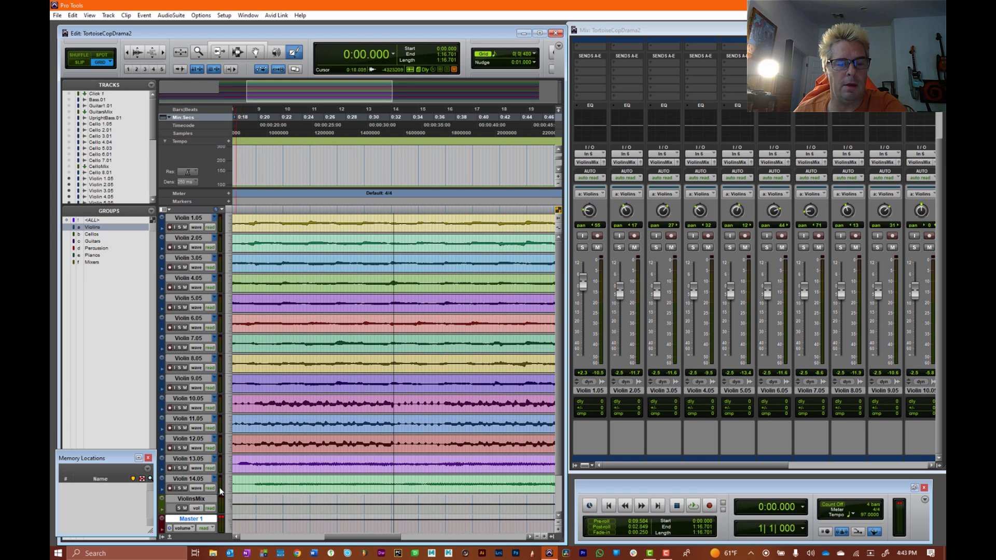
pyautogui.click(91, 228)
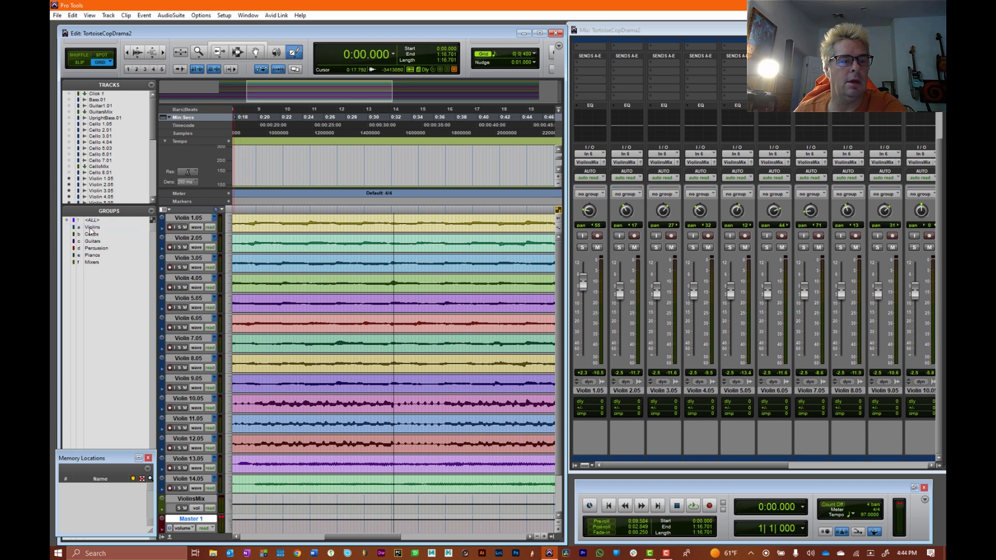
# Compare the playlists available on the Violin 1.05 and Violin 2.05 tracks without switching to another one.
pyautogui.click(214, 218)
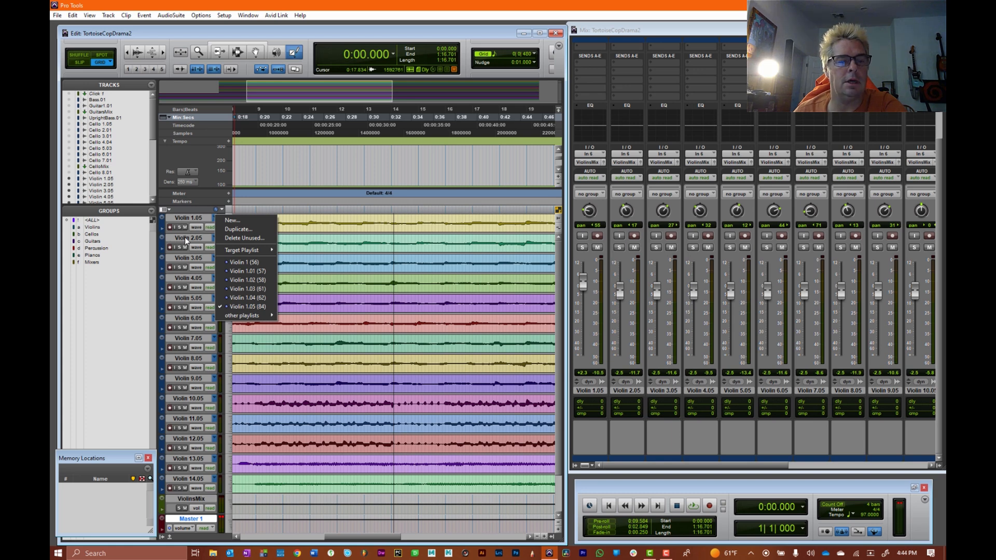
pyautogui.click(201, 240)
pyautogui.click(214, 239)
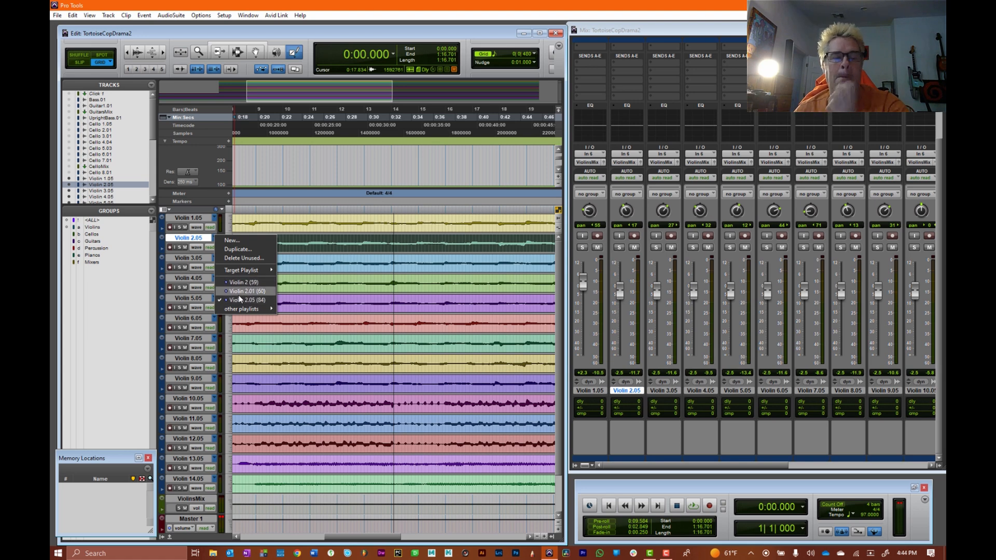
pyautogui.click(184, 239)
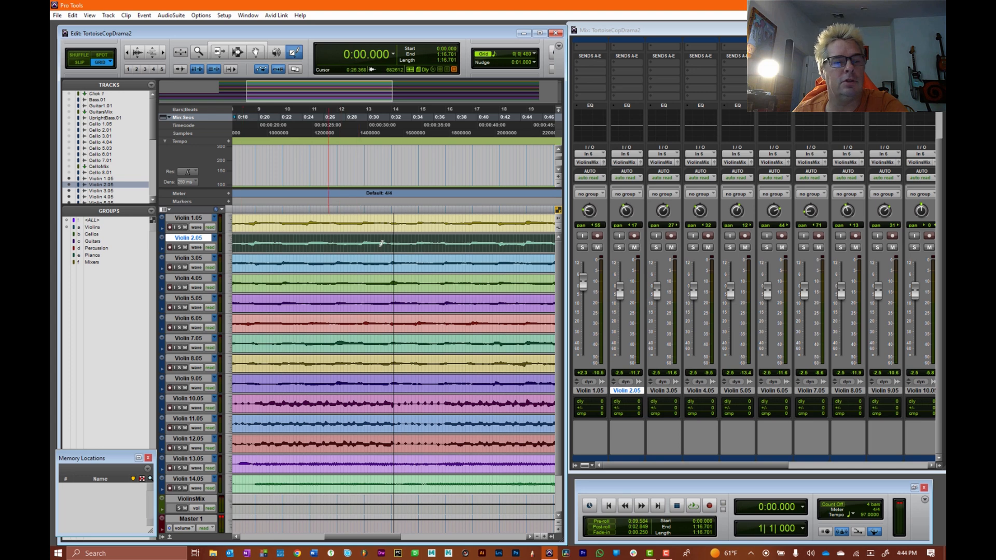
# Switch to the Smart Tool and place the edit cursor at 0:30.000 on the Violin 2.05 track.
pyautogui.click(246, 47)
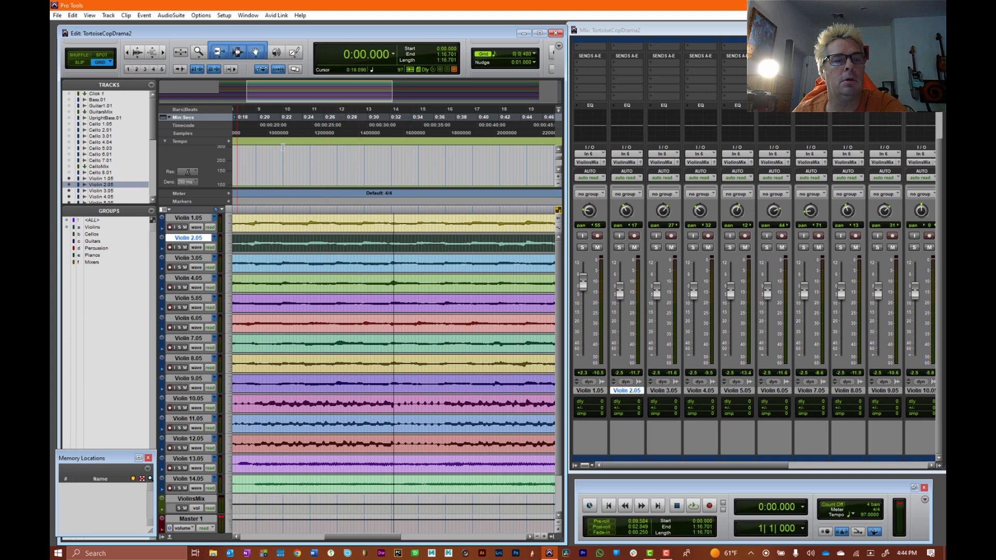
pyautogui.click(366, 237)
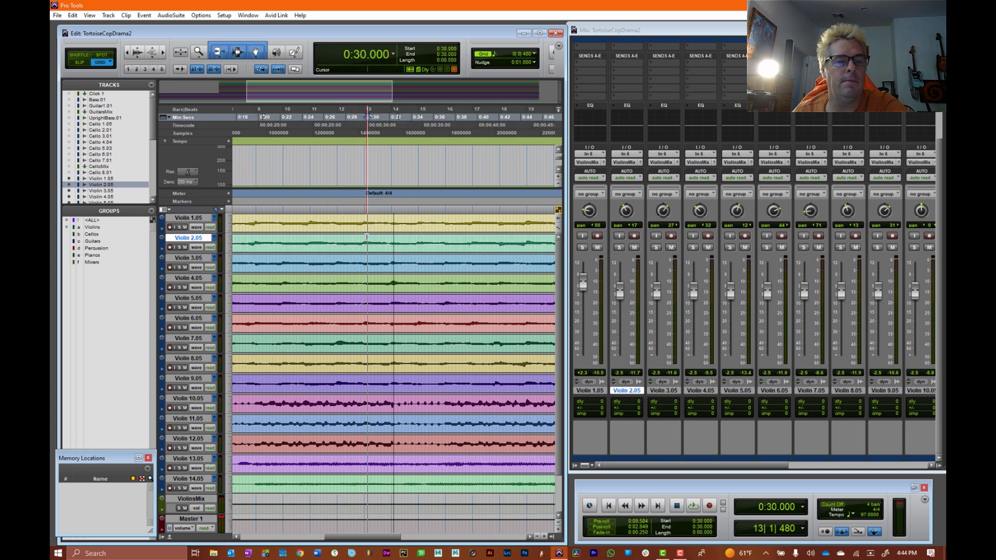
# Examine the alternate playlists of the Violin 2.05 and Violin 3.05 tracks, leaving the current playlists active.
pyautogui.click(215, 238)
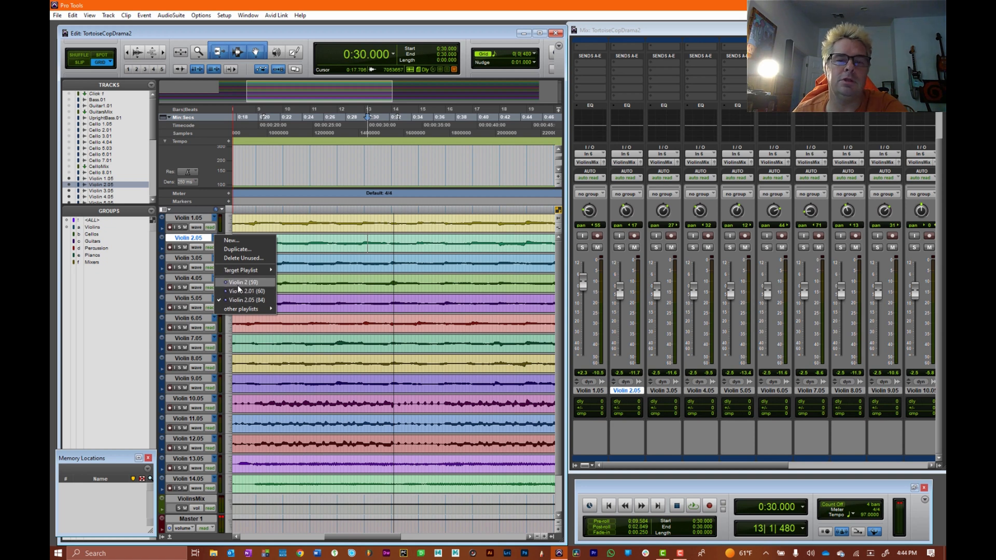
pyautogui.click(191, 248)
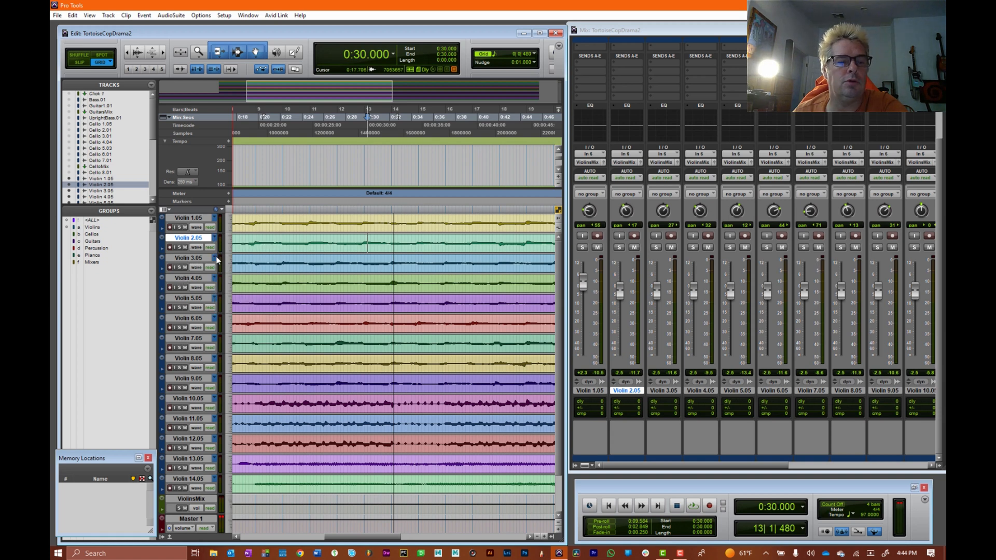
pyautogui.click(215, 258)
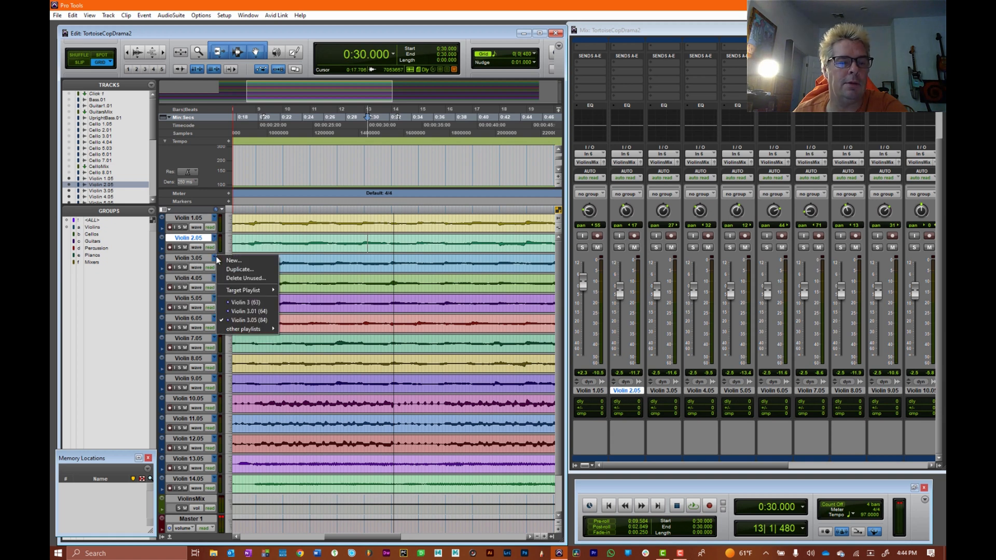
pyautogui.click(197, 258)
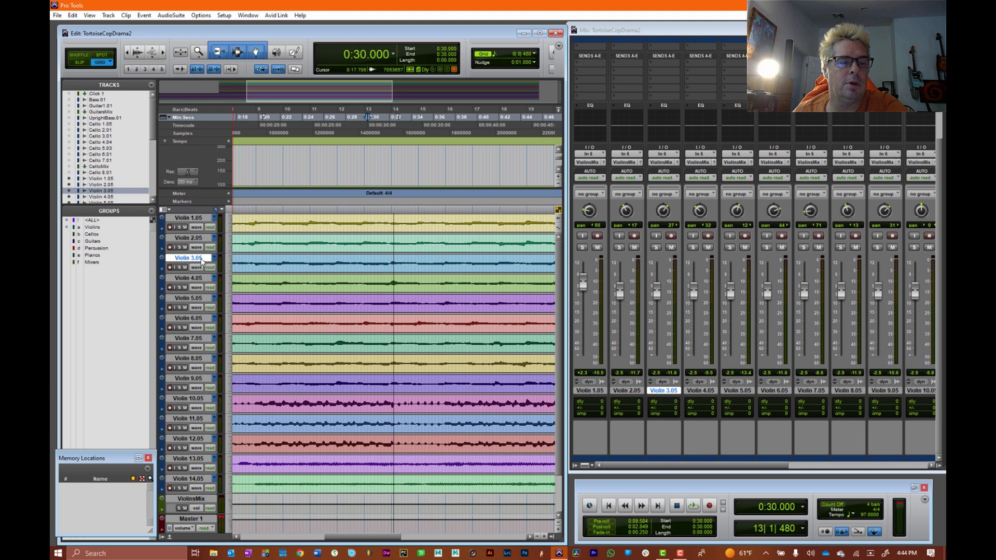
# Show only the Cellos group's tracks with the group active, and move the CelloMix track below Cello 8.01.
pyautogui.rightClick(96, 235)
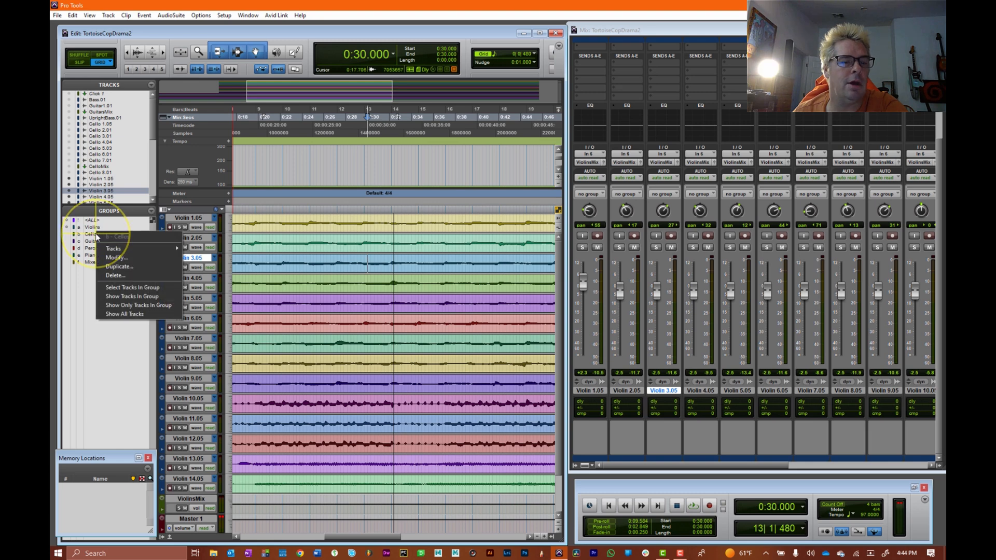
pyautogui.click(123, 305)
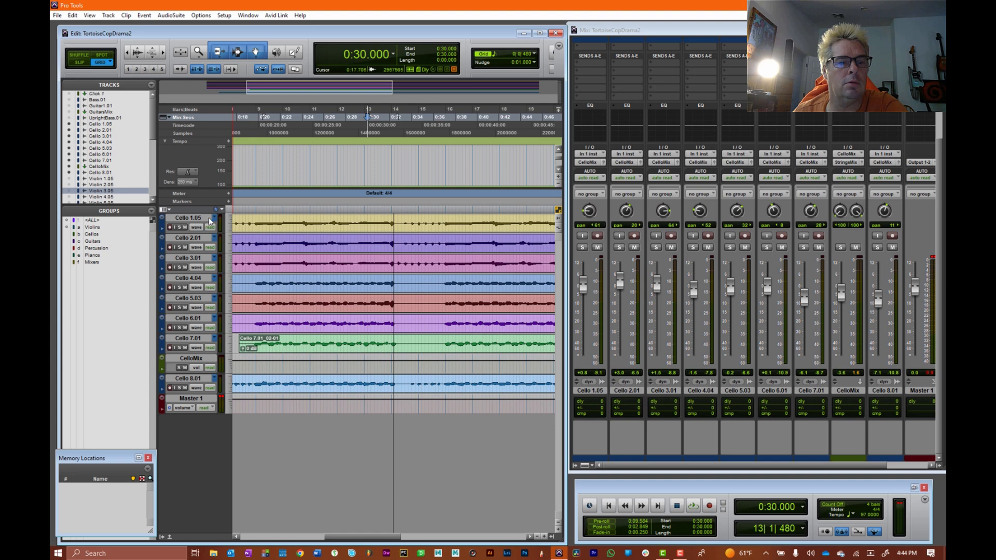
pyautogui.click(97, 236)
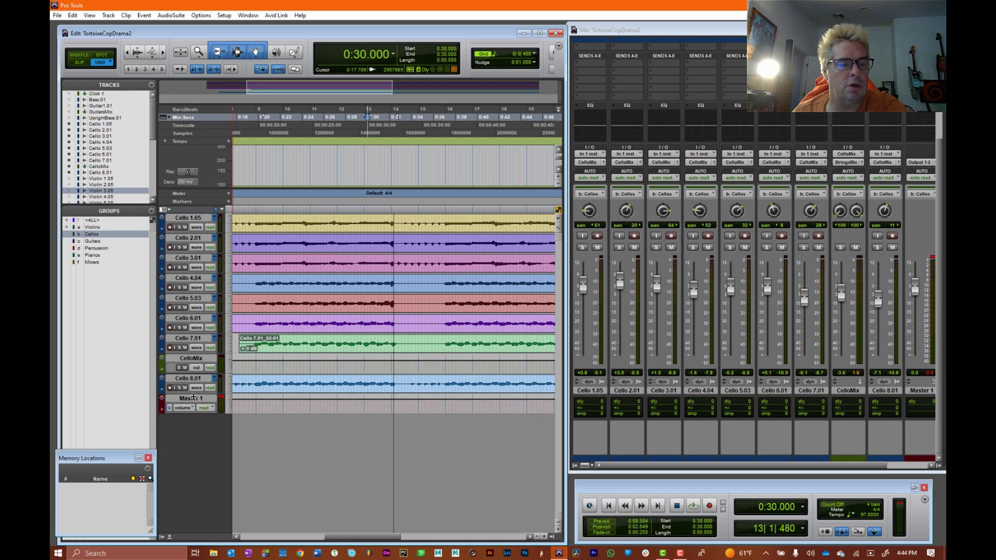
pyautogui.moveTo(191, 359); pyautogui.dragTo(206, 410)
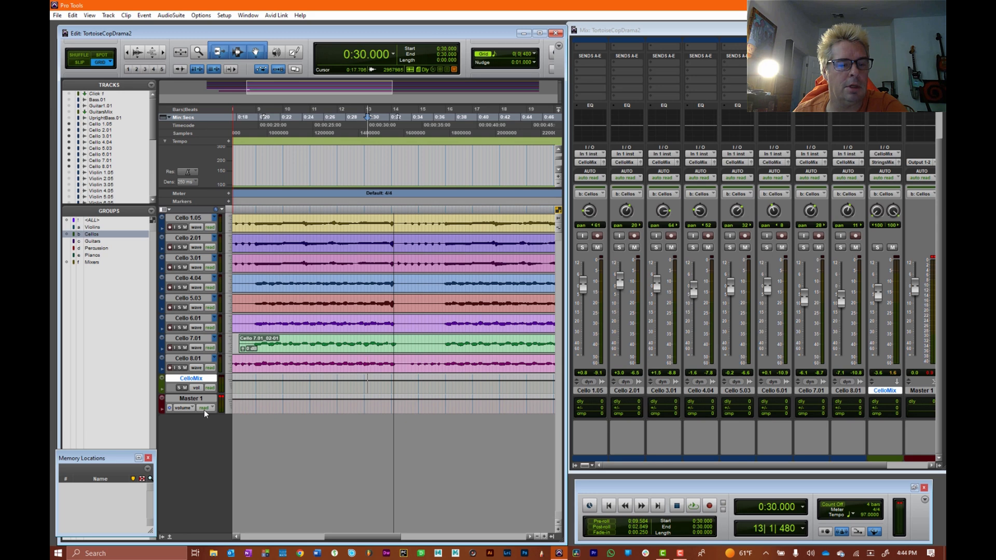
# Duplicate the playlists of all grouped cello tracks from Cello 1.05, and deactivate the Cellos group.
pyautogui.click(214, 219)
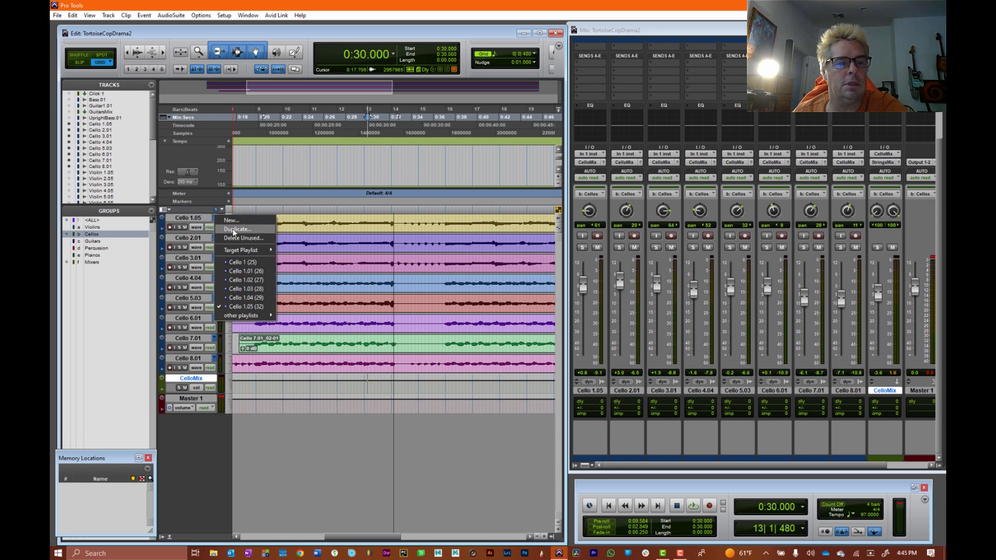
pyautogui.click(232, 229)
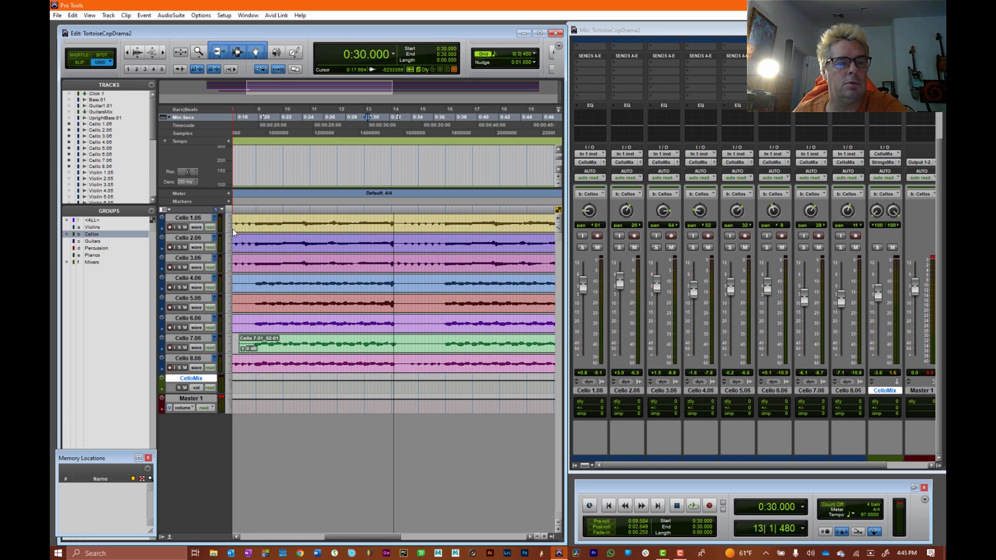
pyautogui.click(107, 236)
# Show only the Guitars group's tracks and duplicate the bass and guitar playlists together, activating the group only for this operation.
pyautogui.click(99, 241)
pyautogui.rightClick(98, 240)
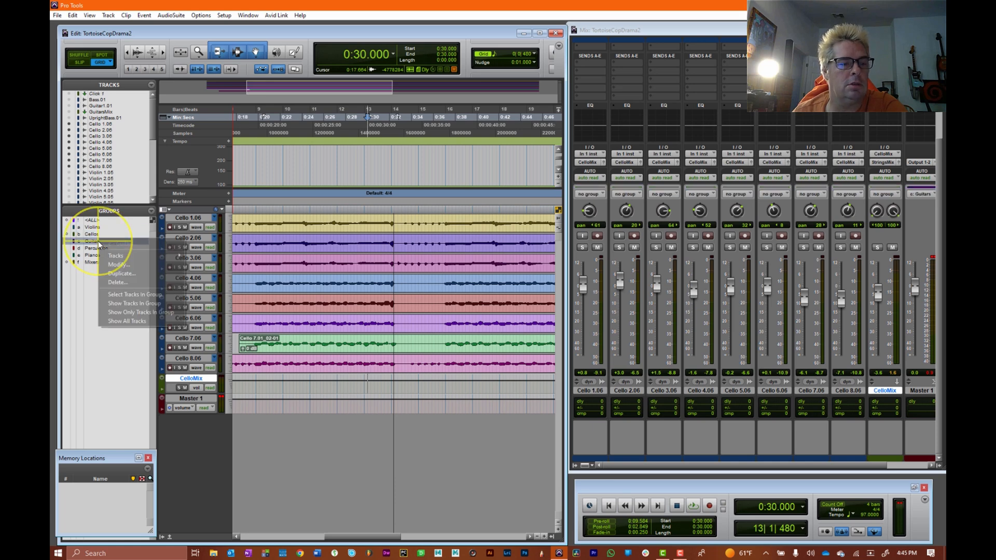
pyautogui.click(149, 312)
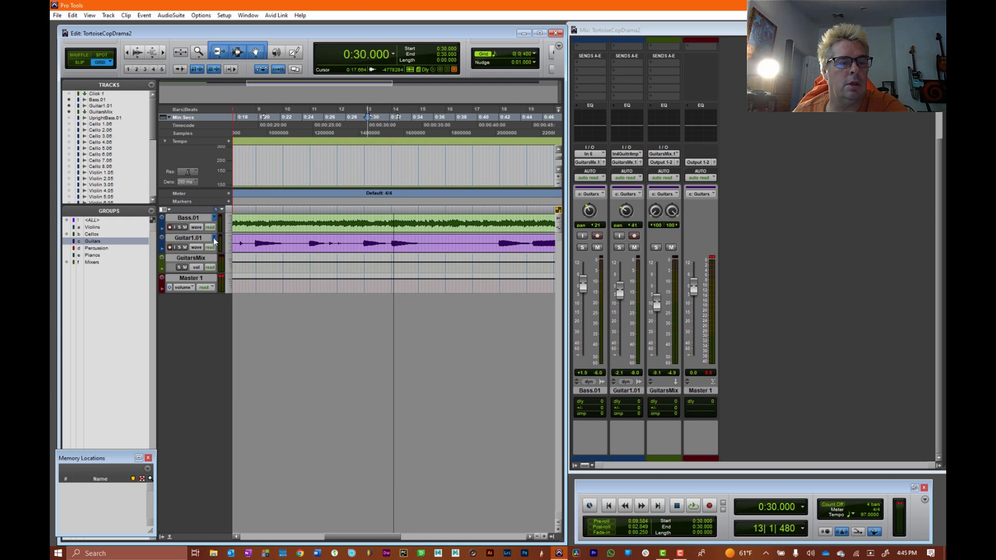
pyautogui.click(216, 240)
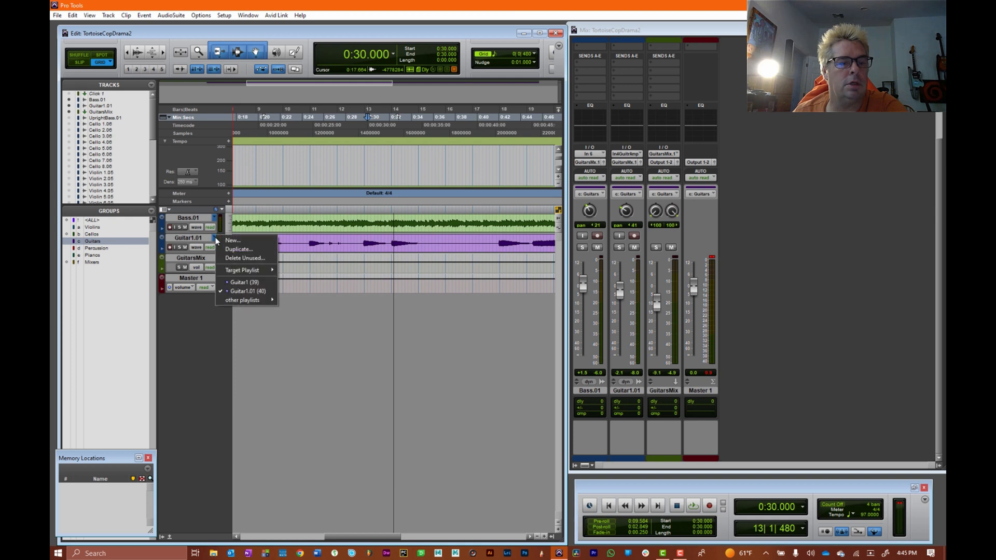
pyautogui.click(239, 250)
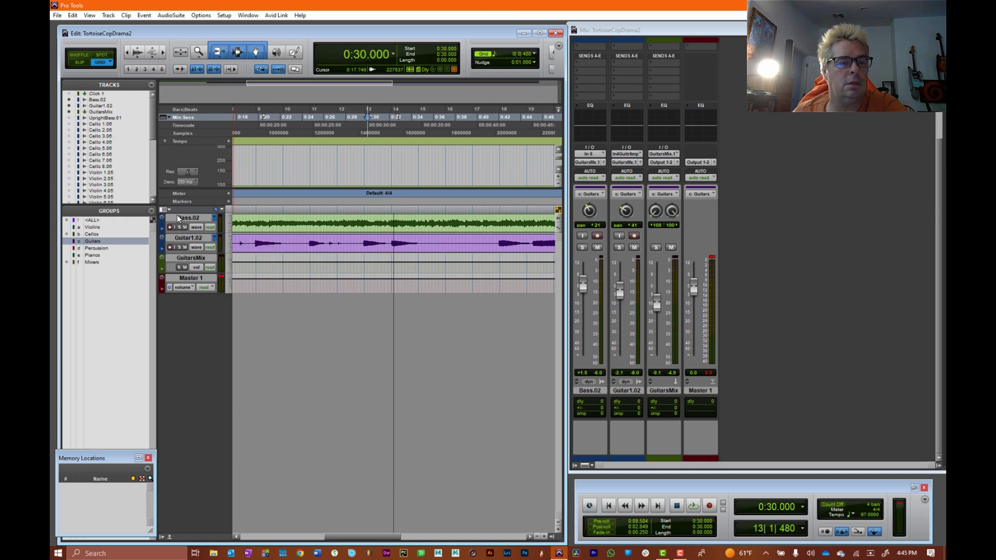
pyautogui.click(92, 242)
# Show only the Percussion group's tracks and duplicate their playlists together, activating the group only for this operation.
pyautogui.rightClick(97, 251)
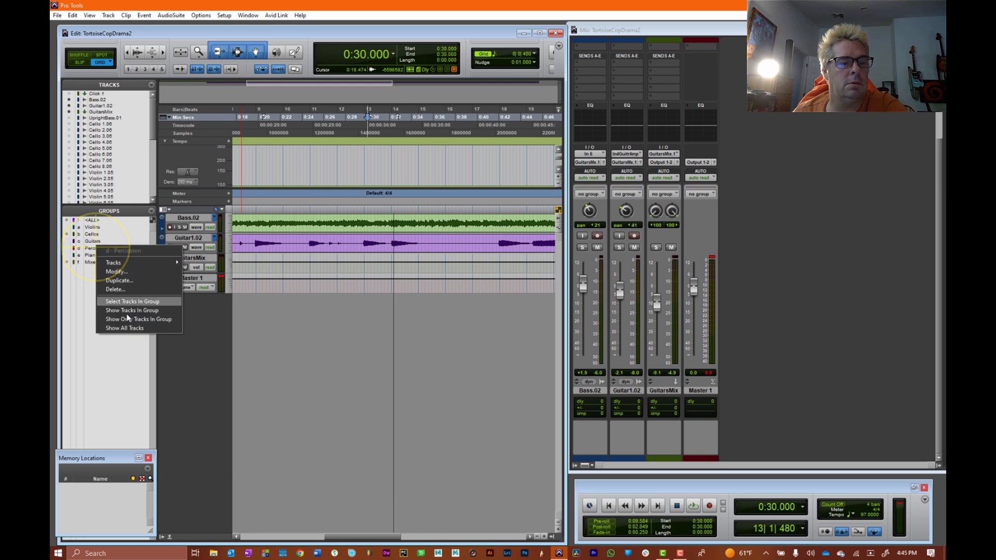
pyautogui.click(129, 322)
pyautogui.click(104, 249)
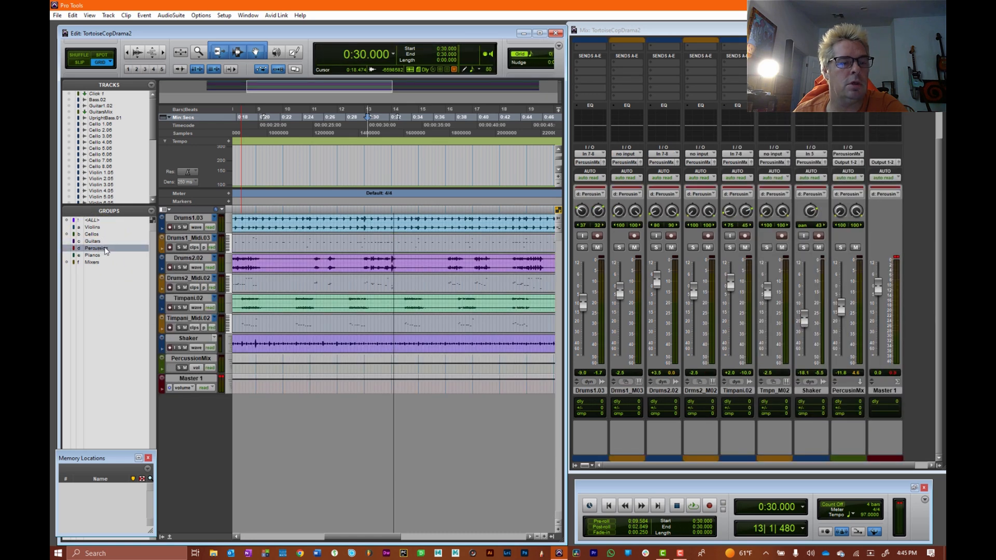
pyautogui.click(212, 239)
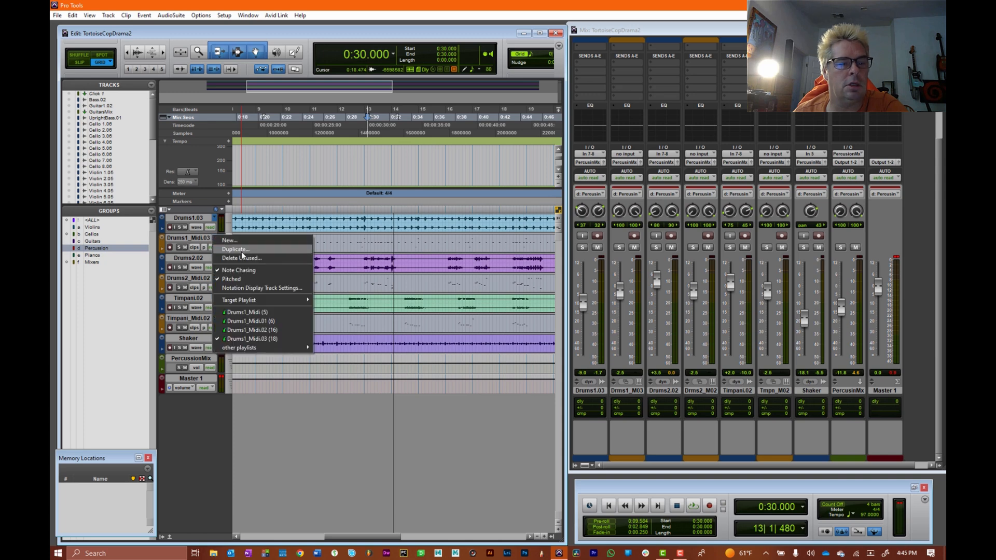
pyautogui.click(241, 253)
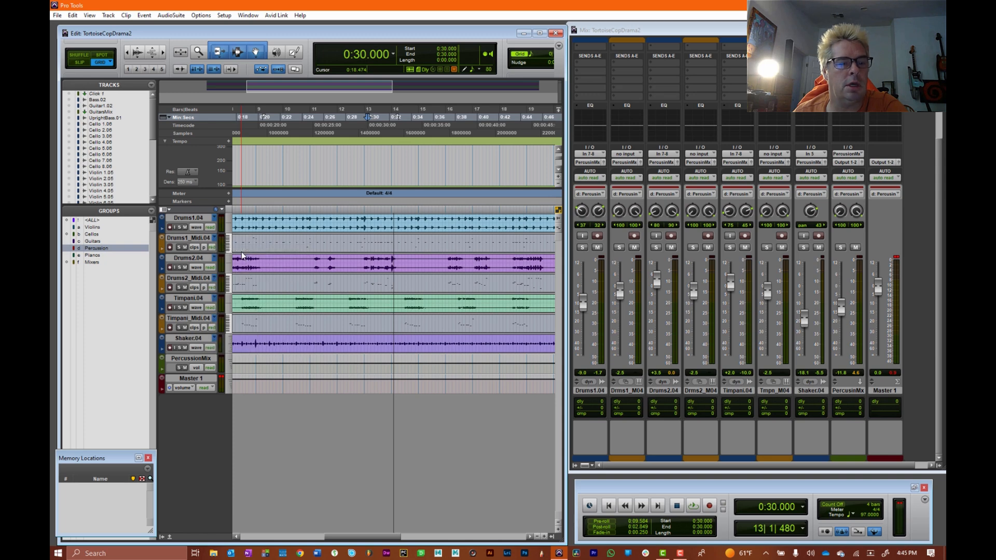
pyautogui.click(100, 249)
# Show only the Pianos group's tracks and duplicate the piano audio and MIDI playlists together, activating the group only for this operation.
pyautogui.rightClick(96, 263)
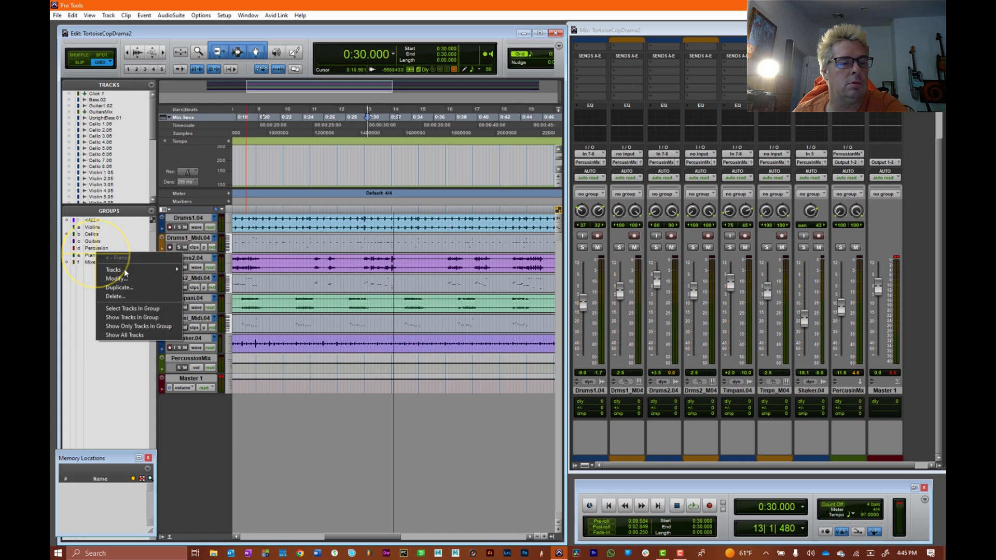
pyautogui.click(136, 326)
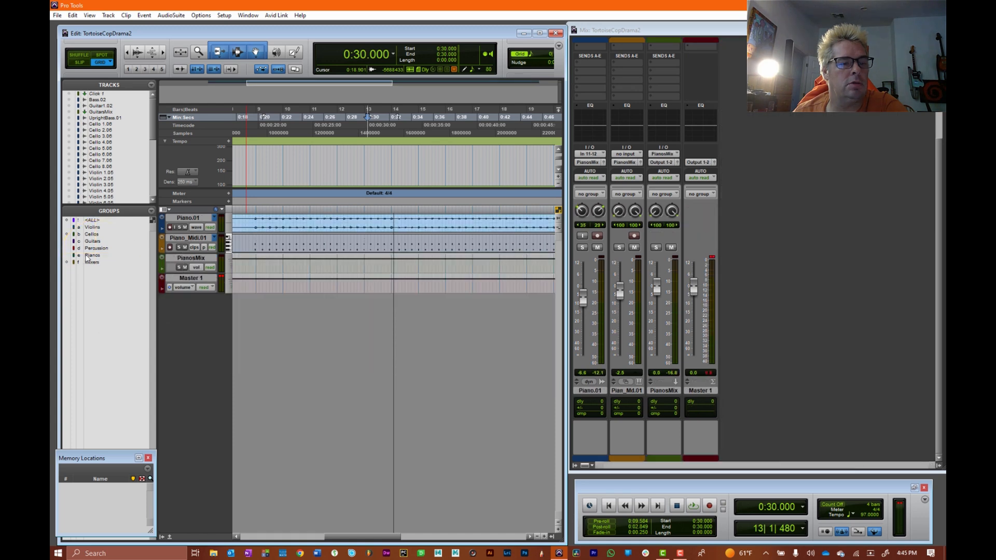
pyautogui.click(92, 255)
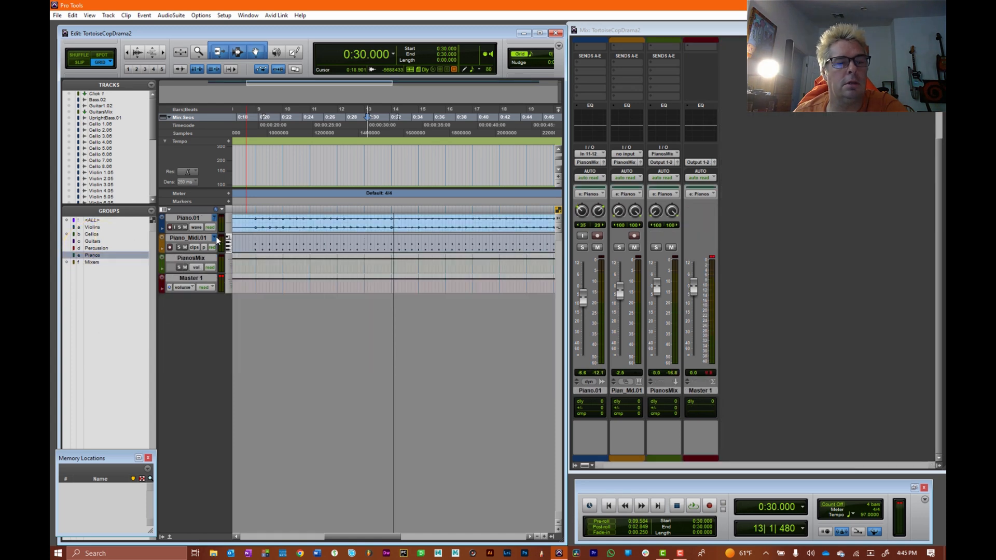
pyautogui.click(216, 239)
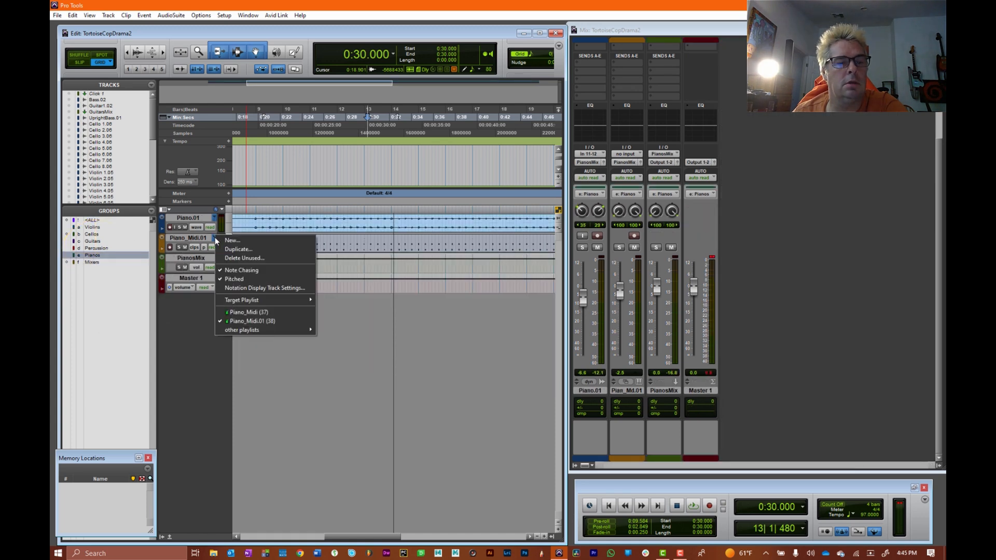
pyautogui.click(234, 255)
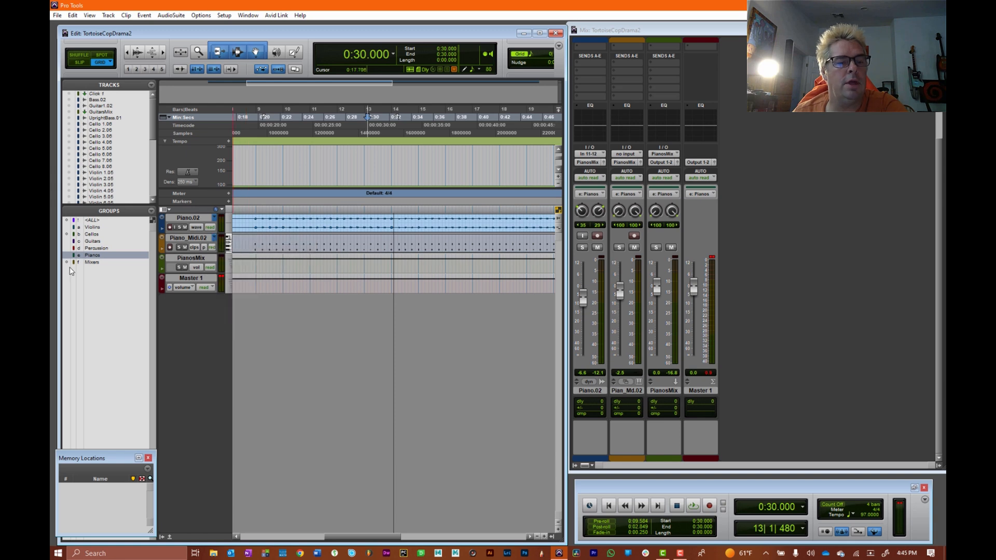
pyautogui.click(94, 255)
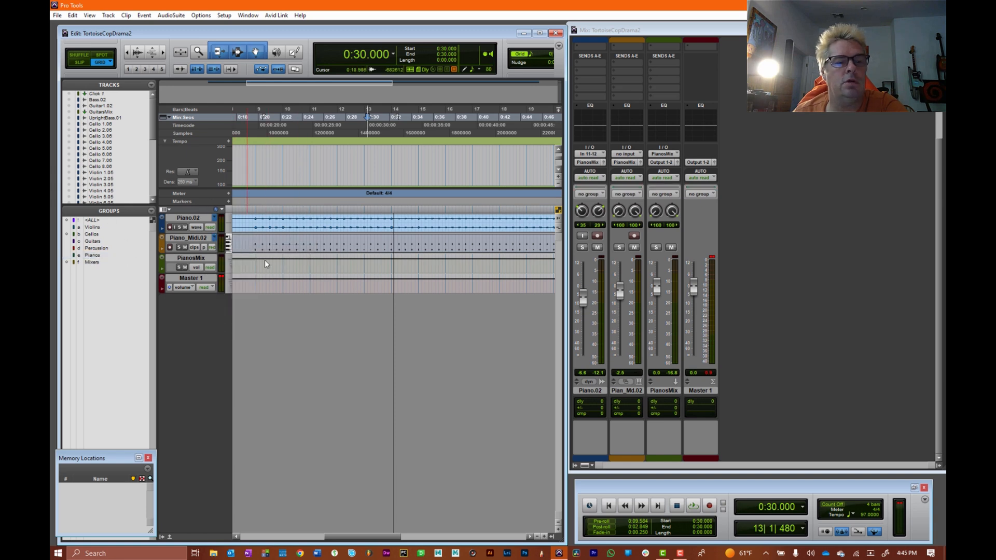